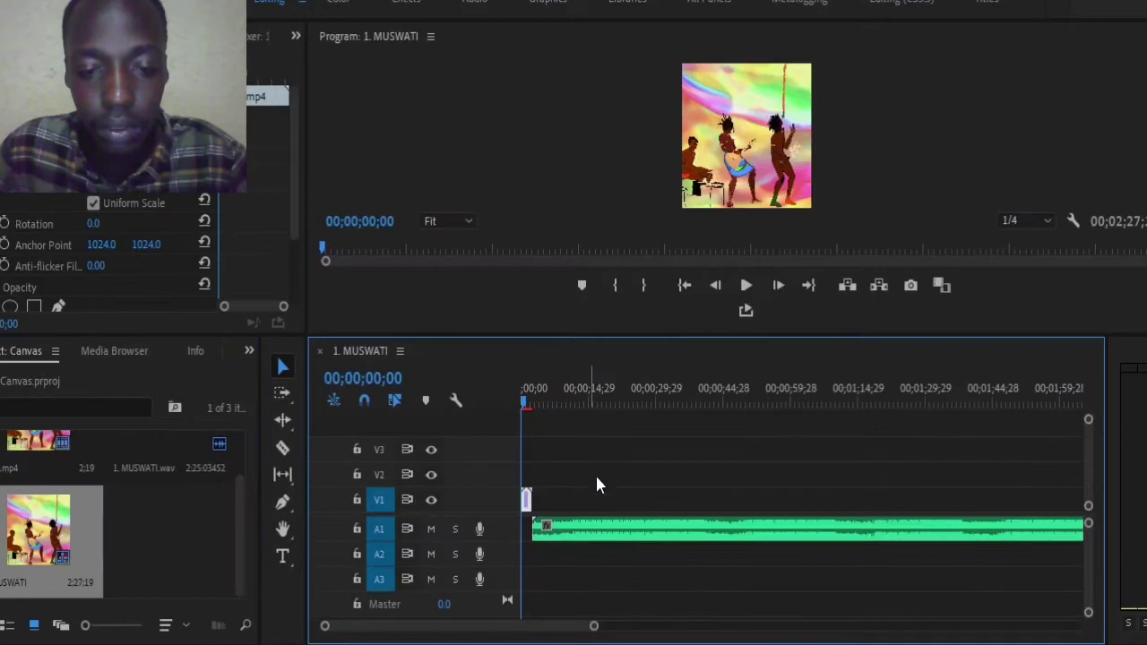
Step: Move the audio clip on A1 to the very start of the sequence
{"action": "left_click_drag", "start_coordinate": [592, 533], "coordinate": [574, 541]}
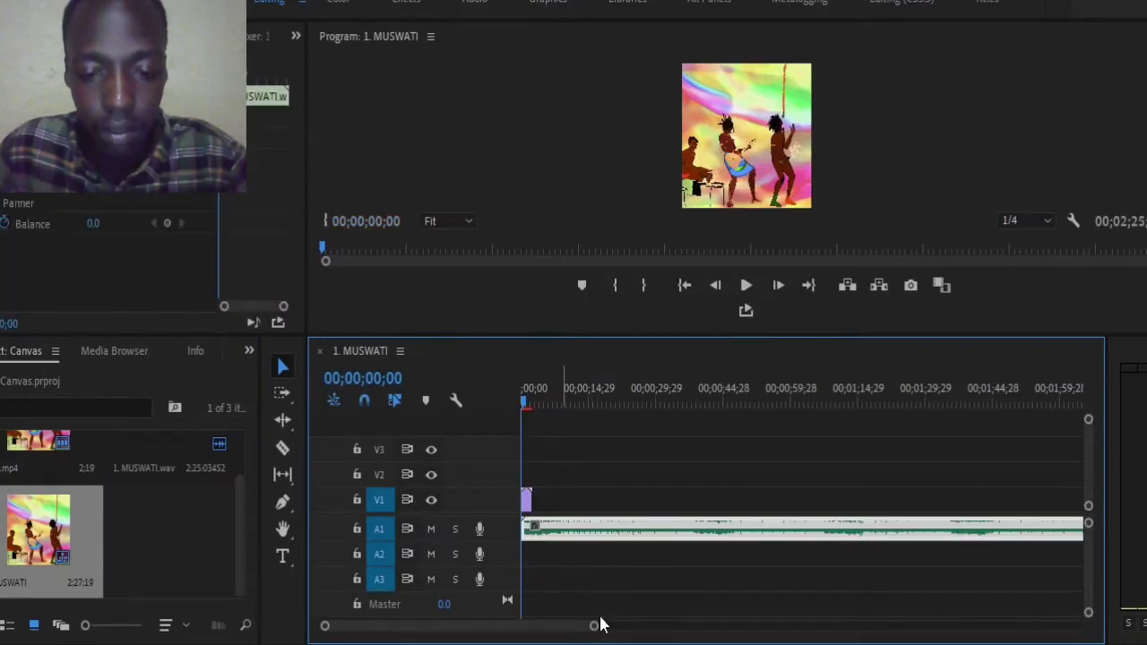
{"action": "left_click_drag", "start_coordinate": [597, 627], "coordinate": [482, 627]}
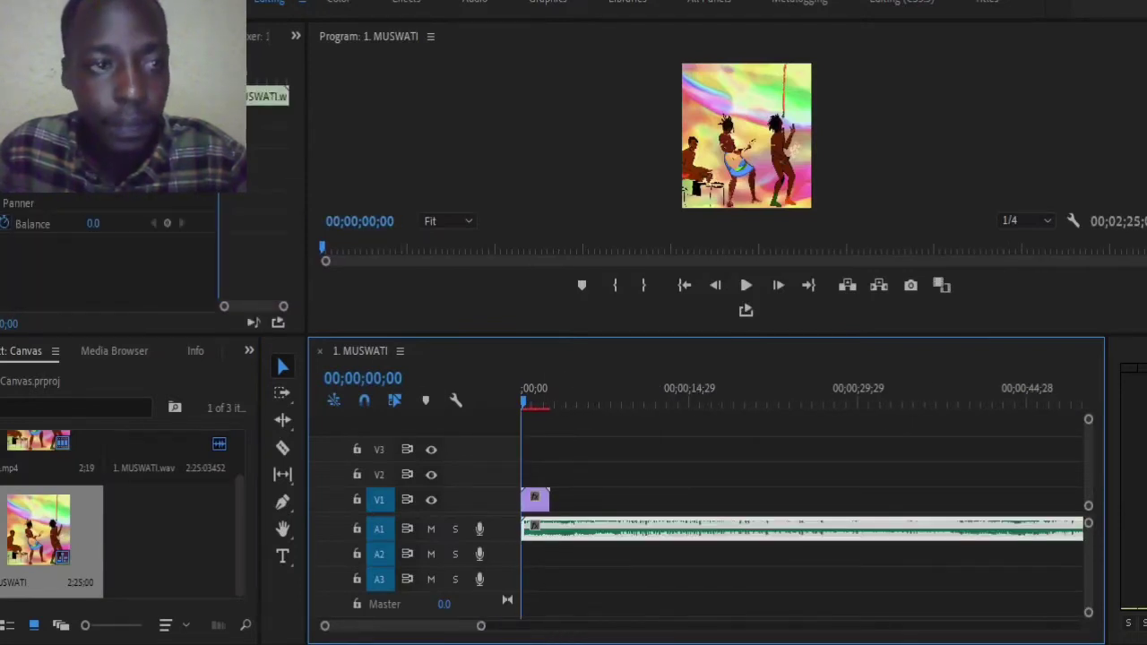
Step: Open the sequence settings and set the timebase to 24.00 frames/second
{"action": "left_click", "coordinate": [18, 2]}
{"action": "left_click", "coordinate": [54, 8]}
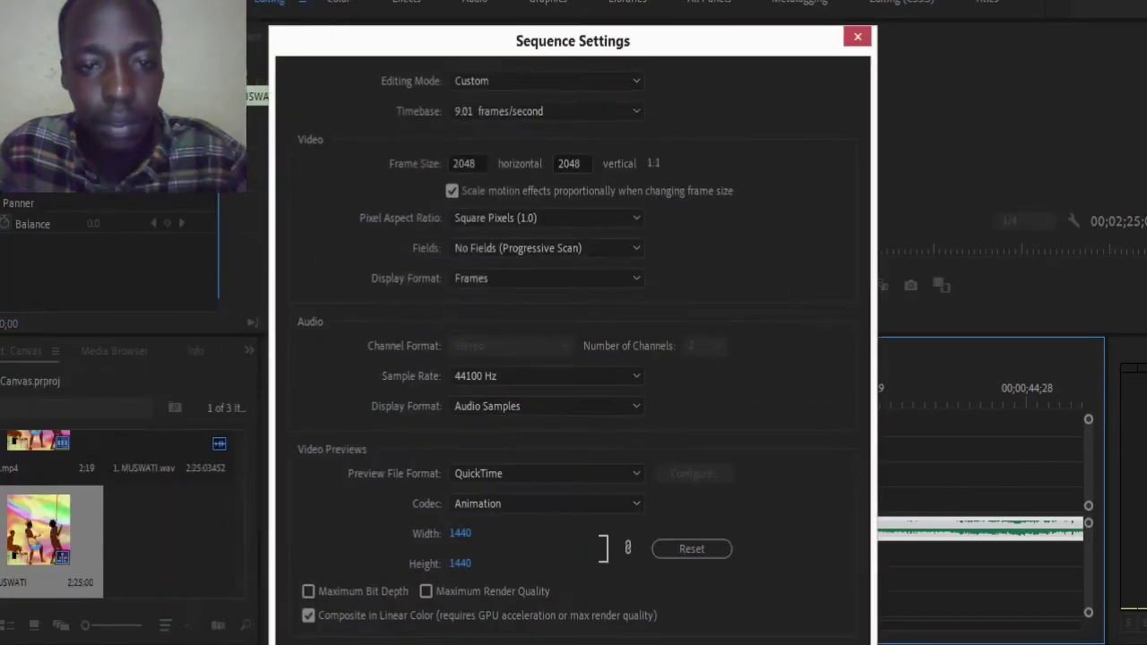
{"action": "left_click", "coordinate": [498, 111]}
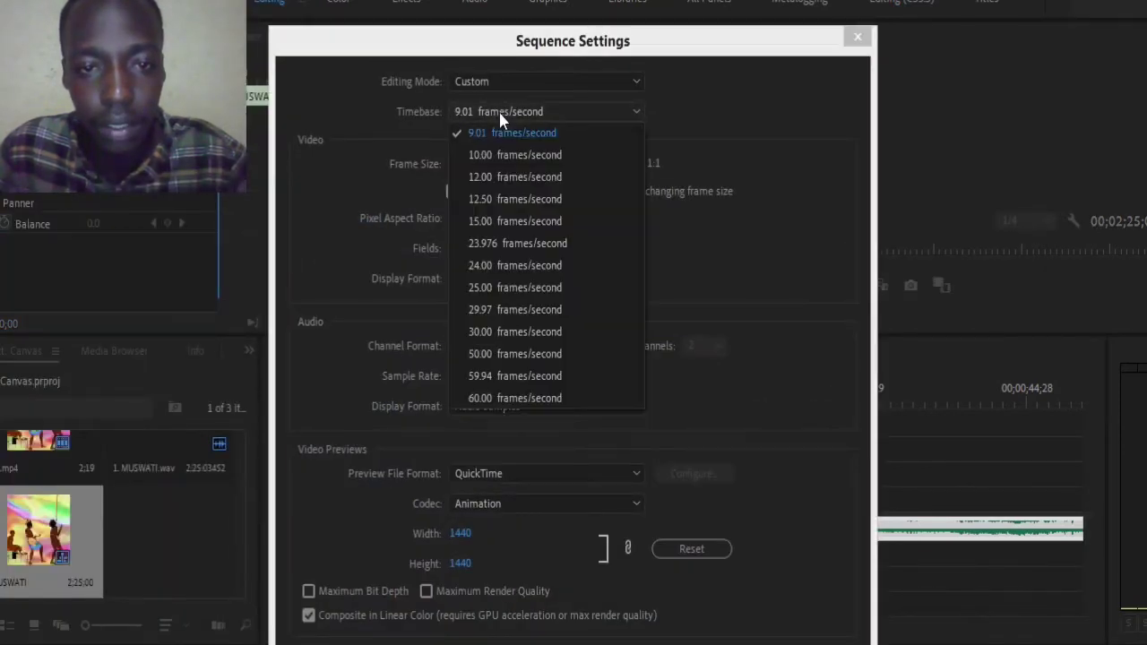
{"action": "left_click", "coordinate": [501, 267]}
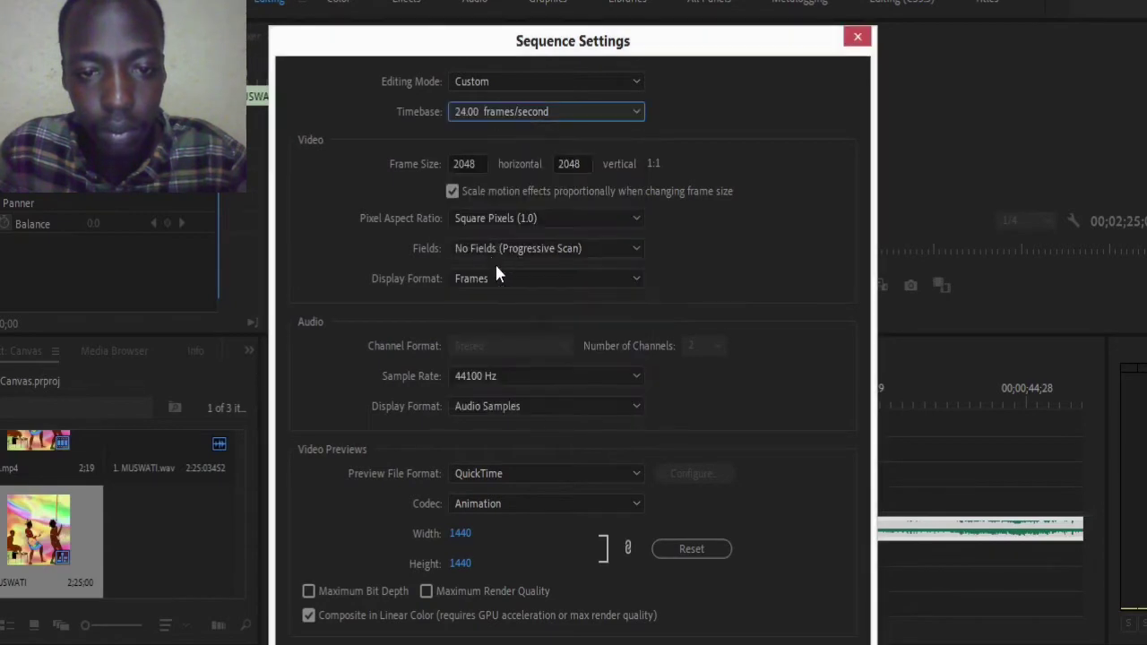
Step: Set the sequence frame size to 640 horizontal by 640 vertical
{"action": "double_click", "coordinate": [474, 163]}
{"action": "type", "text": "640"}
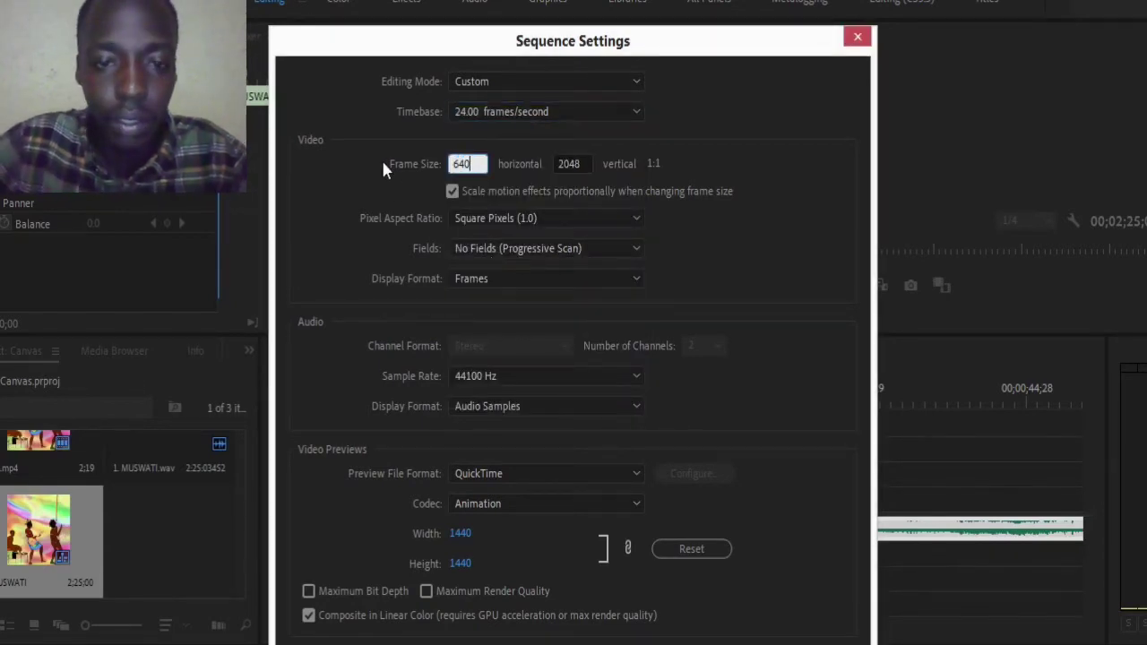
{"action": "double_click", "coordinate": [581, 163]}
{"action": "type", "text": "640"}
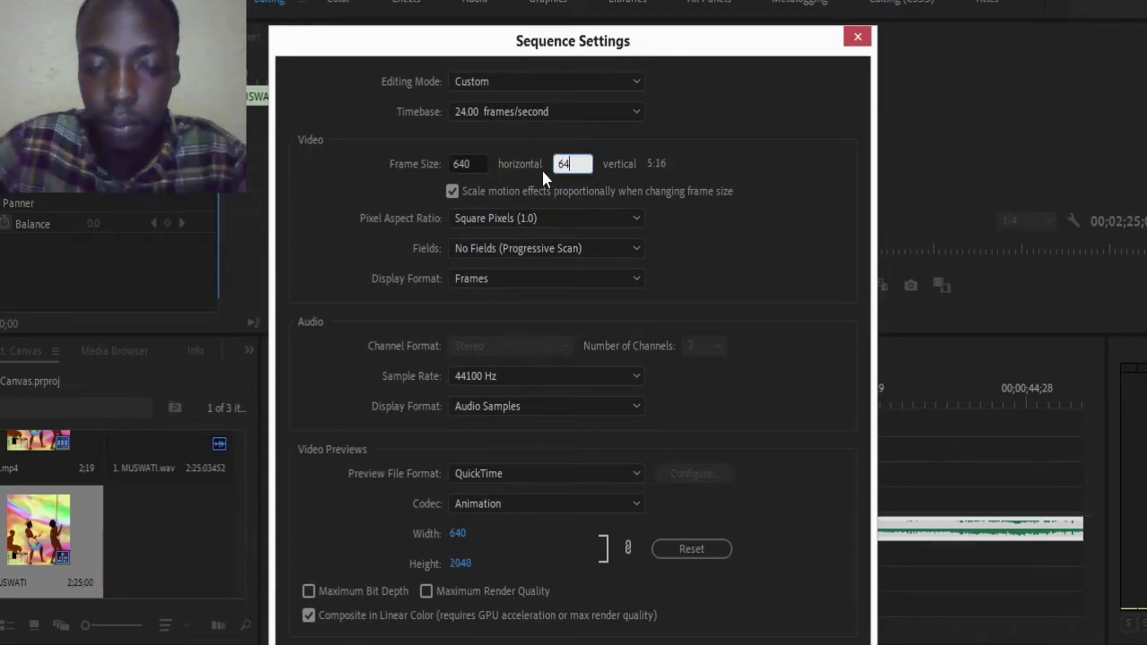
Step: Set the video display format to 24 fps Timecode and apply the sequence settings, accepting the deletion of all previews
{"action": "left_click", "coordinate": [528, 281]}
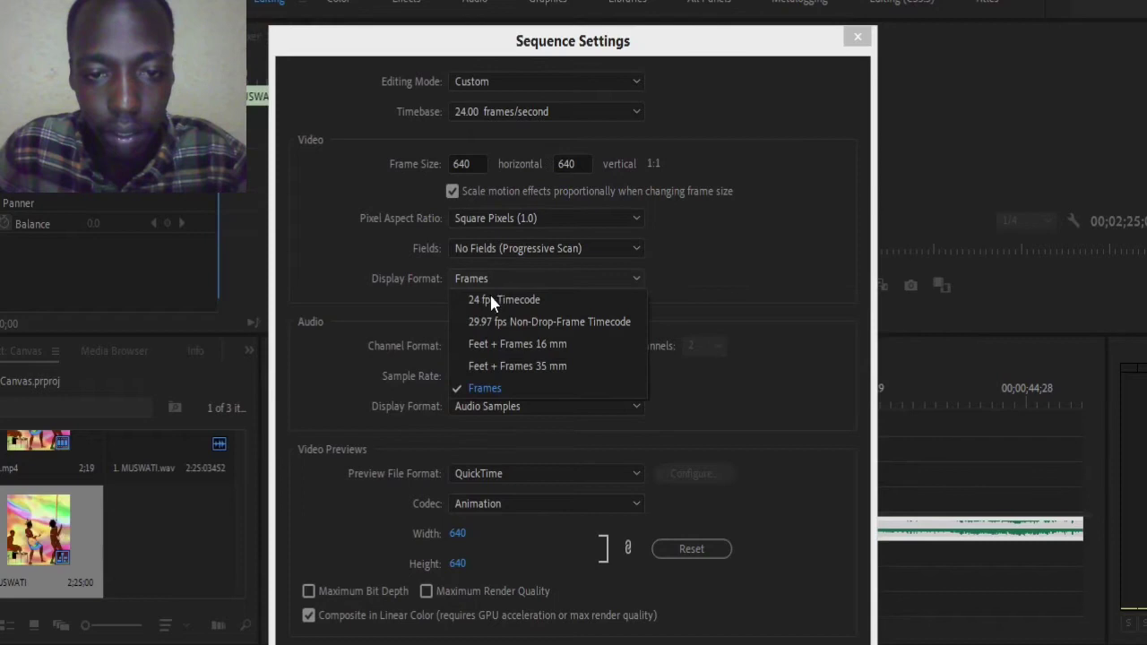
{"action": "left_click", "coordinate": [489, 298]}
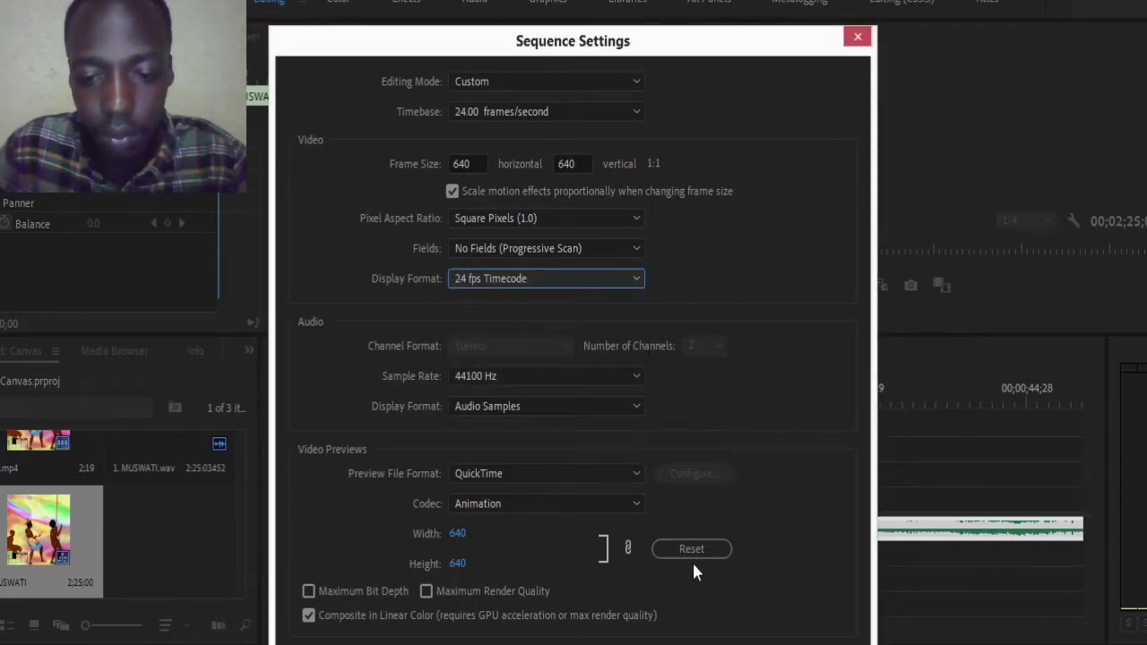
{"action": "left_click", "coordinate": [722, 638]}
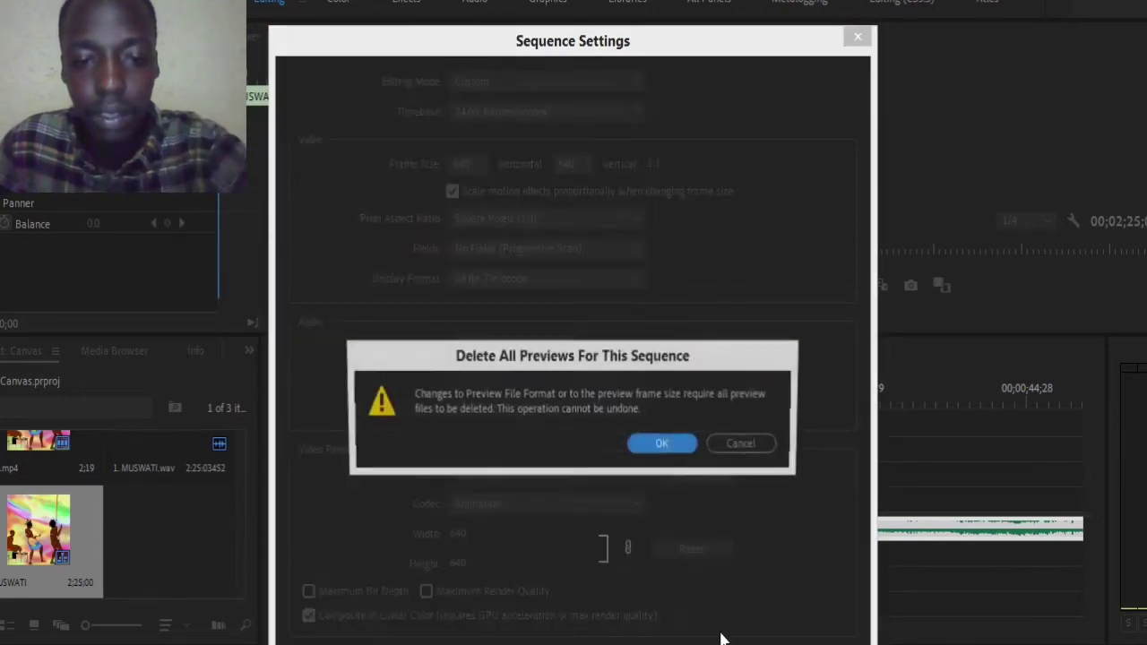
{"action": "left_click", "coordinate": [665, 442]}
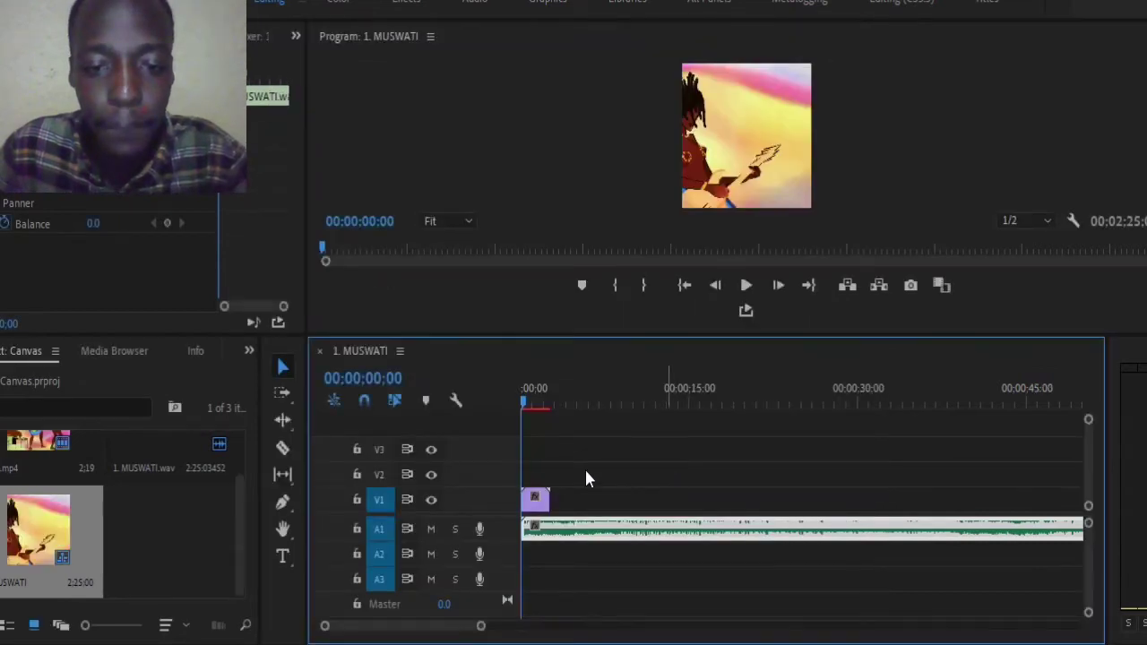
Step: Fit the video clip on V1 to the sequence's new frame size so the whole picture fills the frame
{"action": "right_click", "coordinate": [540, 513]}
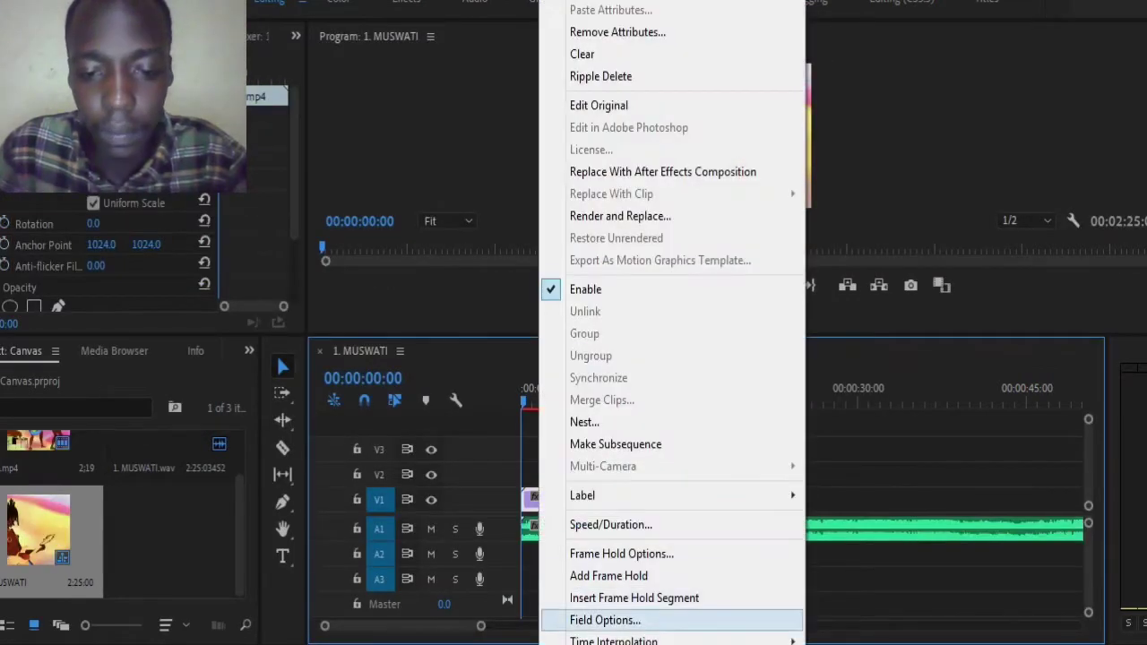
{"action": "key", "text": "Escape"}
Step: Move the playhead to timecode 00:00:49:05
{"action": "left_click_drag", "start_coordinate": [483, 626], "coordinate": [582, 626]}
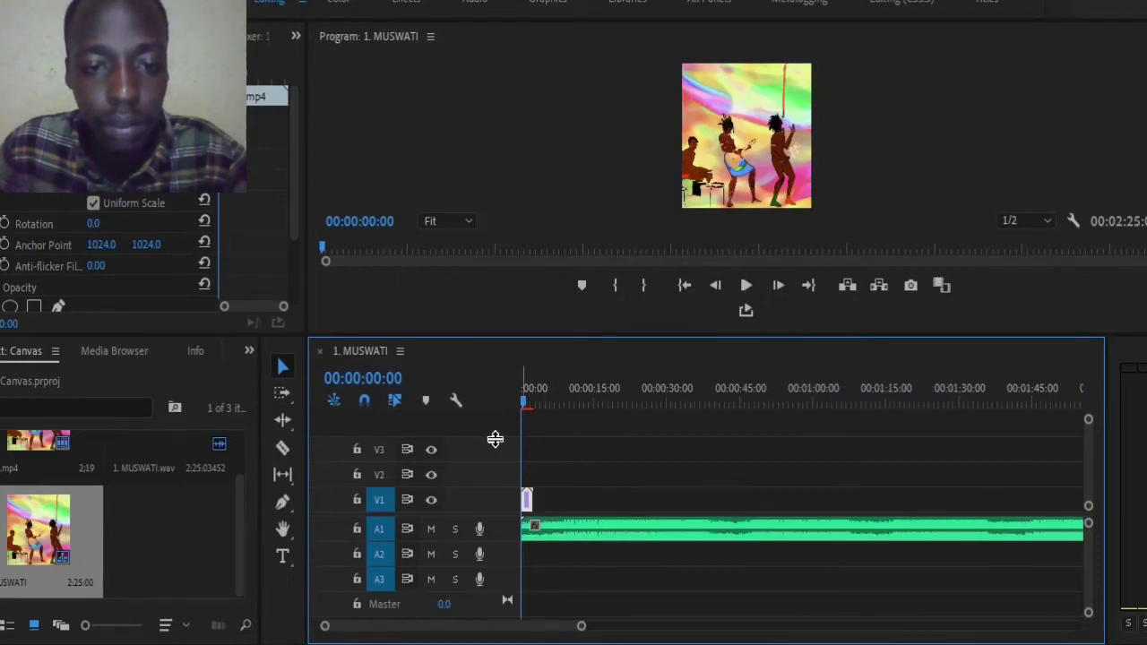
{"action": "left_click", "coordinate": [366, 225]}
{"action": "left_click", "coordinate": [381, 222]}
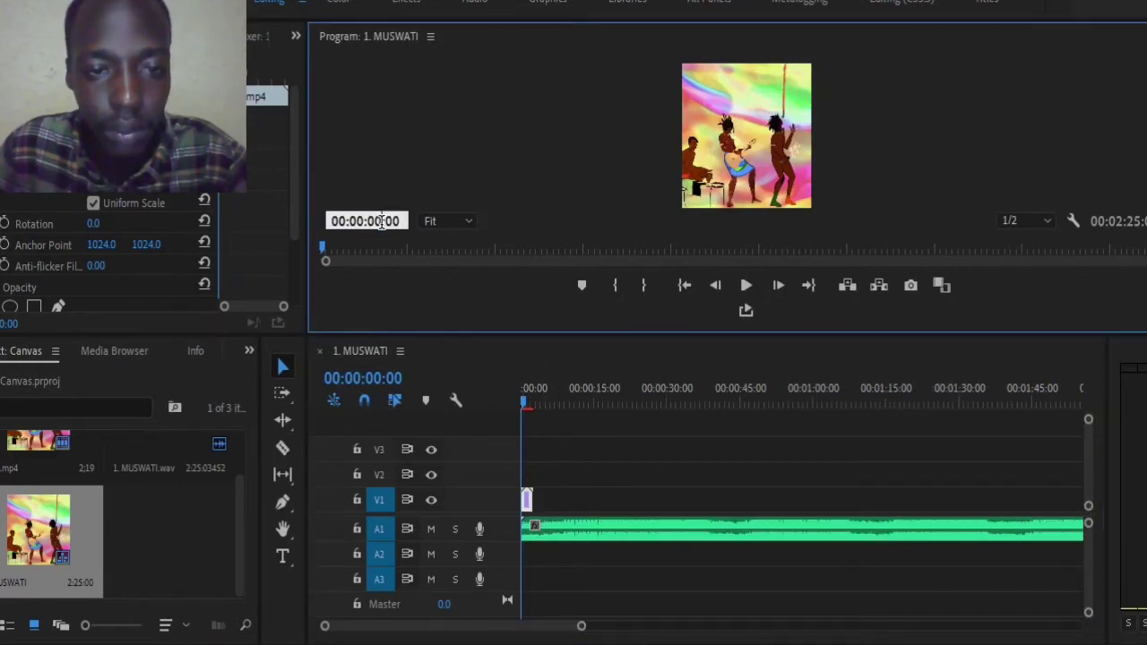
{"action": "type", "text": "49"}
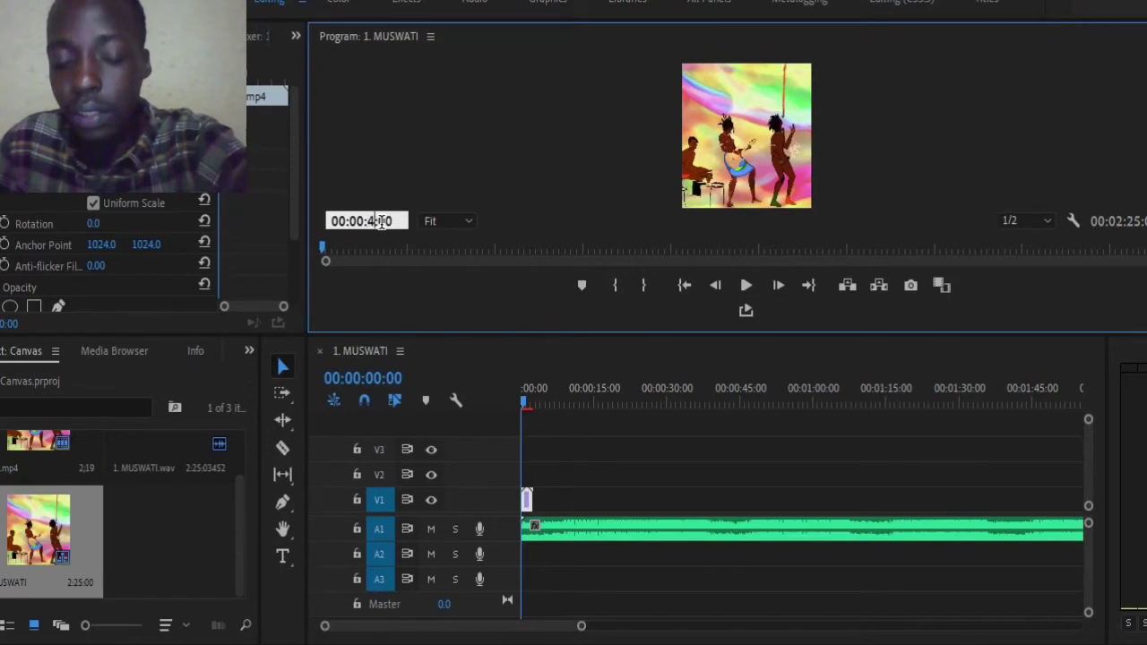
{"action": "key", "text": "BackSpace"}
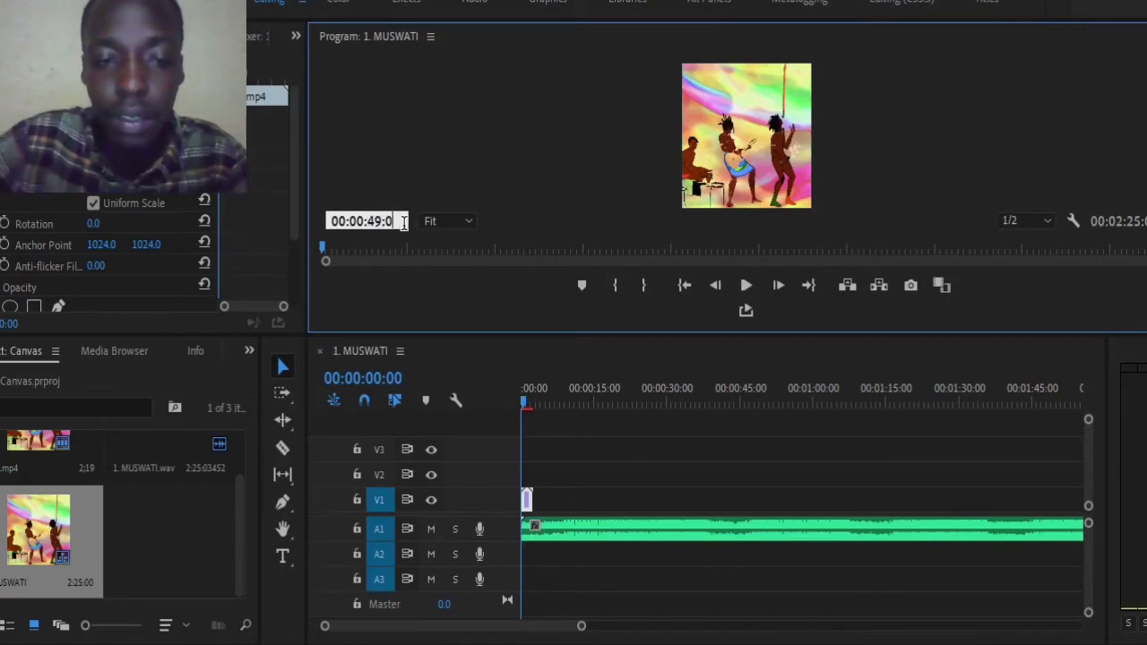
{"action": "type", "text": "5"}
{"action": "key", "text": "Return"}
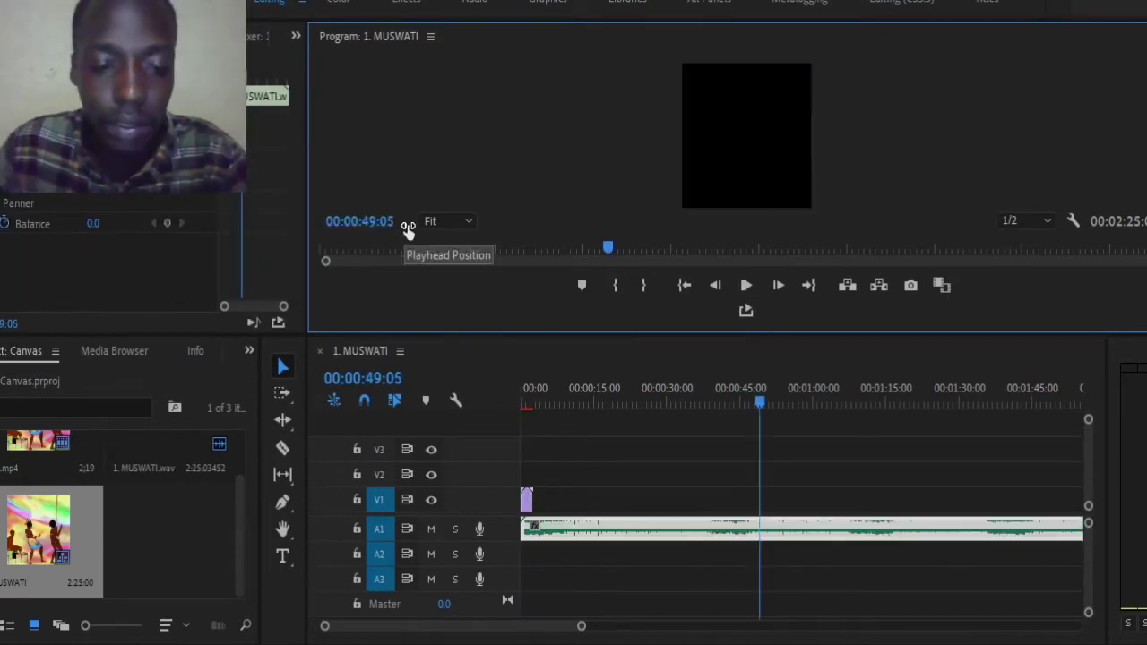
Step: Cut the A1 audio clip at the playhead and delete the part after it, marking the sequence's out point there
{"action": "left_click", "coordinate": [282, 450]}
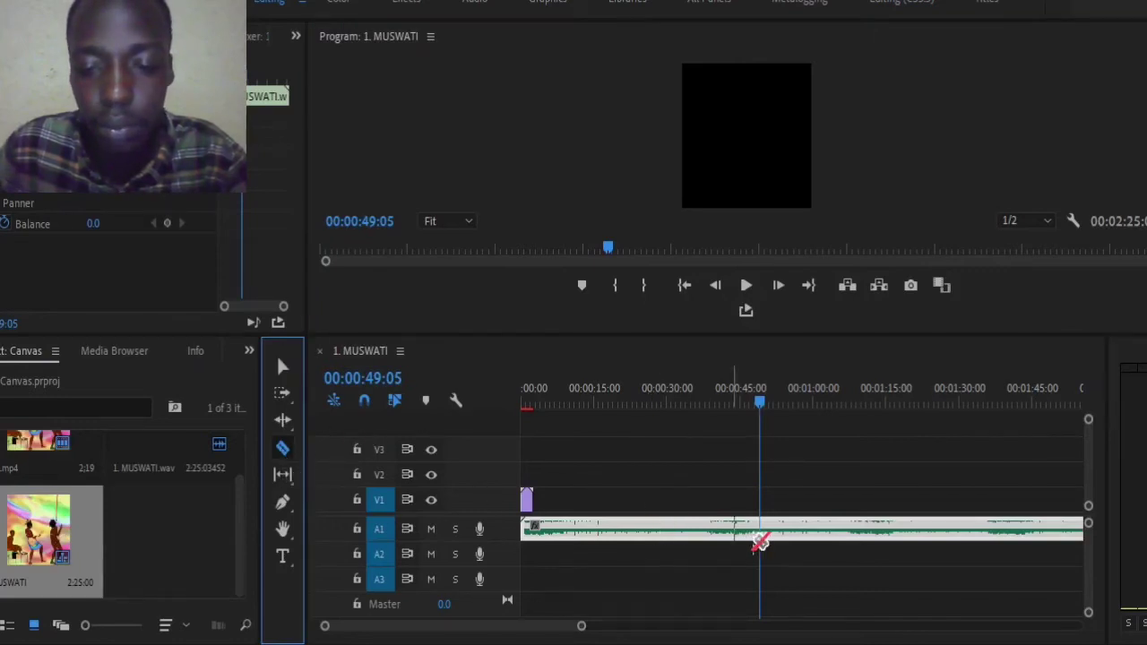
{"action": "left_click", "coordinate": [762, 528]}
{"action": "left_click", "coordinate": [283, 366]}
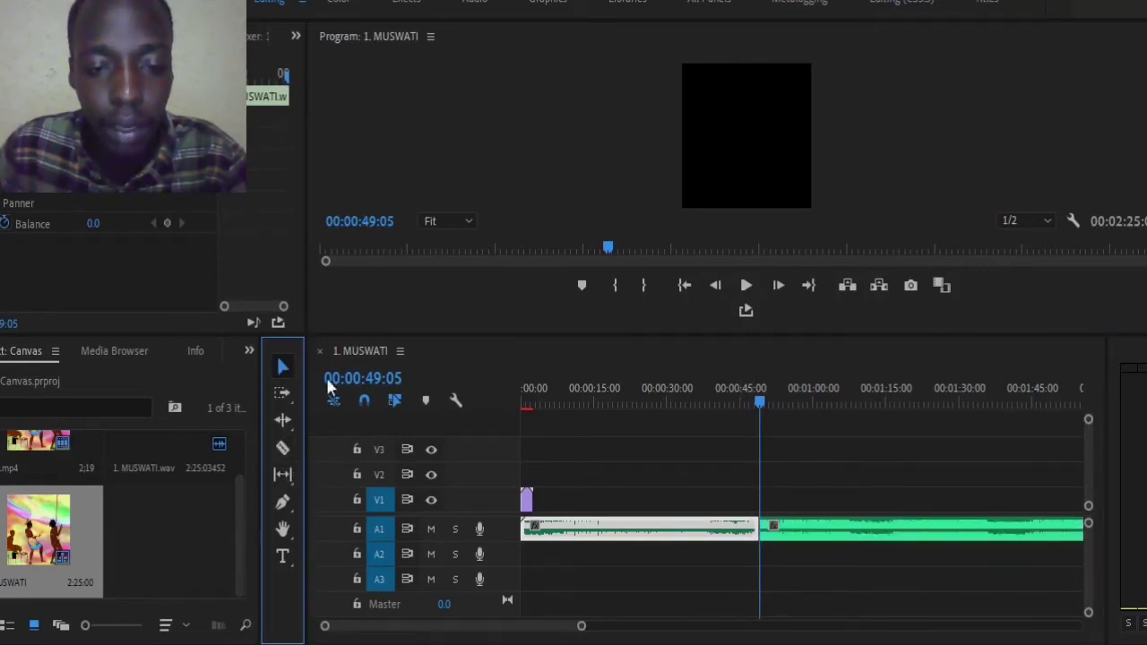
{"action": "left_click", "coordinate": [859, 542]}
{"action": "key", "text": "Delete"}
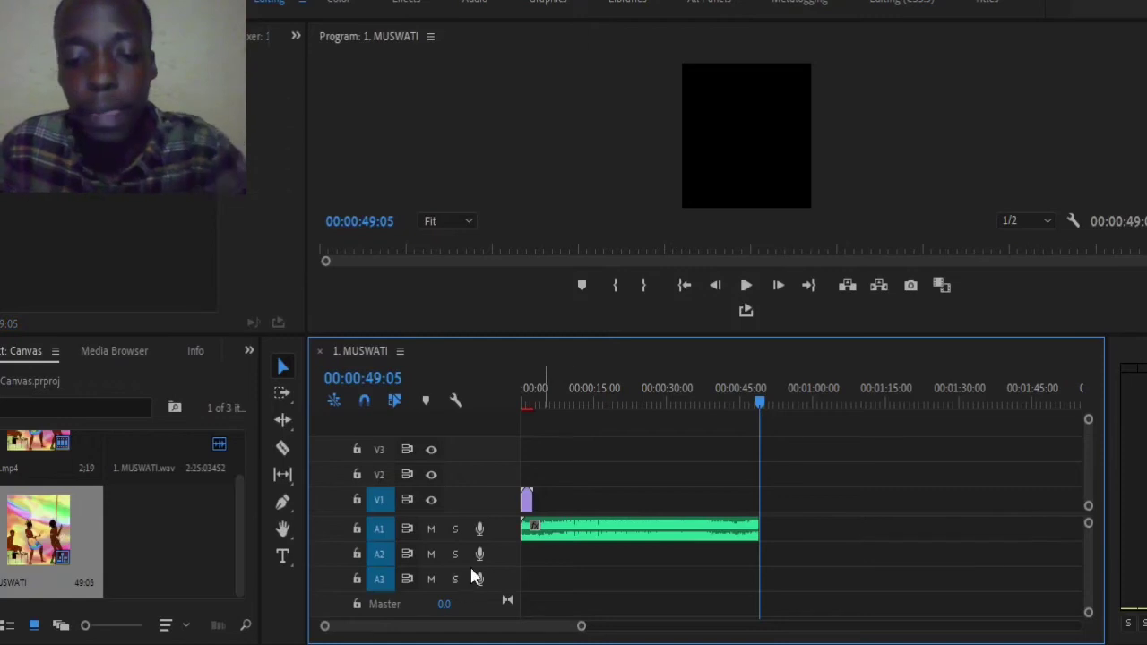
{"action": "left_click", "coordinate": [643, 286]}
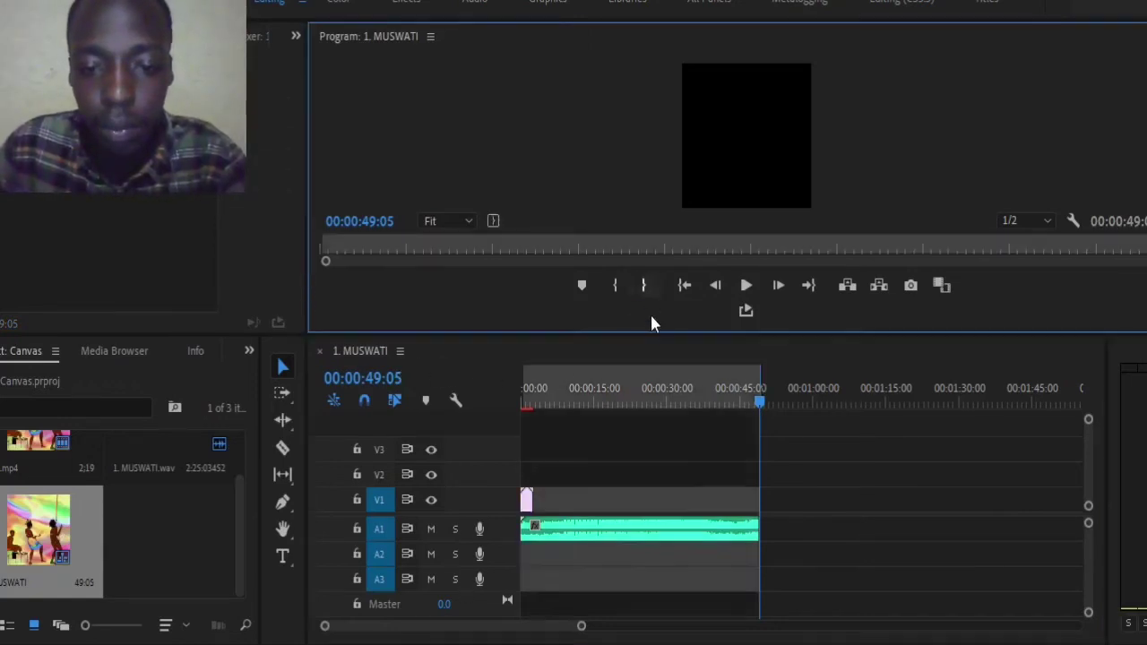
Step: Select the V1 video and A1 audio clips together and replace them with a linked After Effects composition
{"action": "left_click_drag", "start_coordinate": [602, 450], "coordinate": [538, 546]}
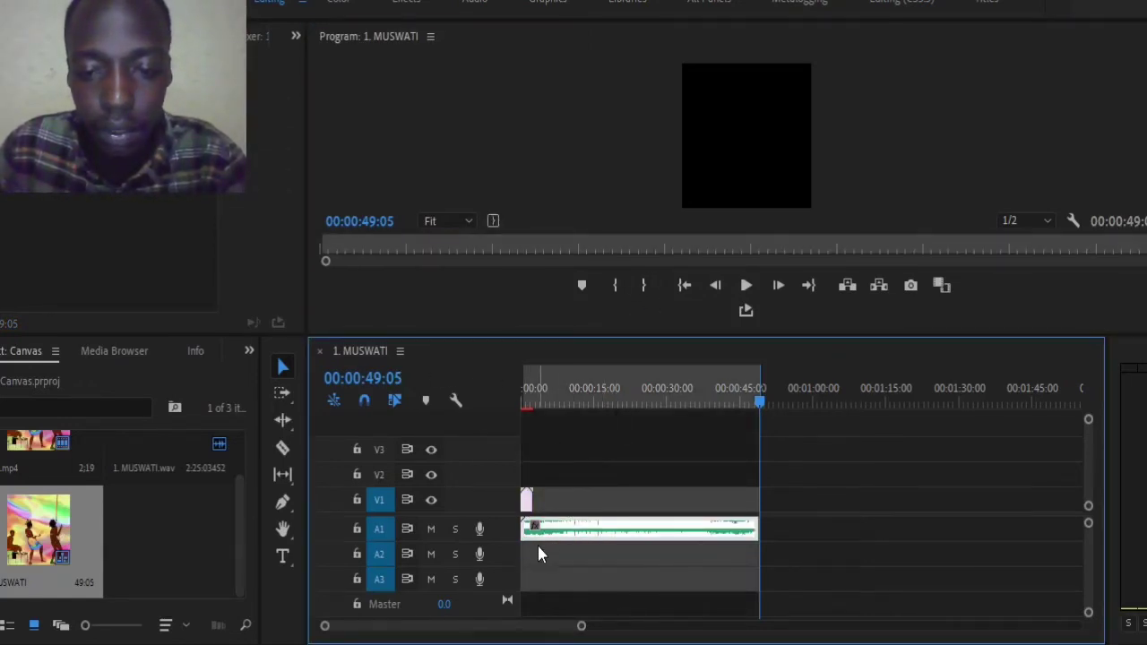
{"action": "right_click", "coordinate": [544, 534]}
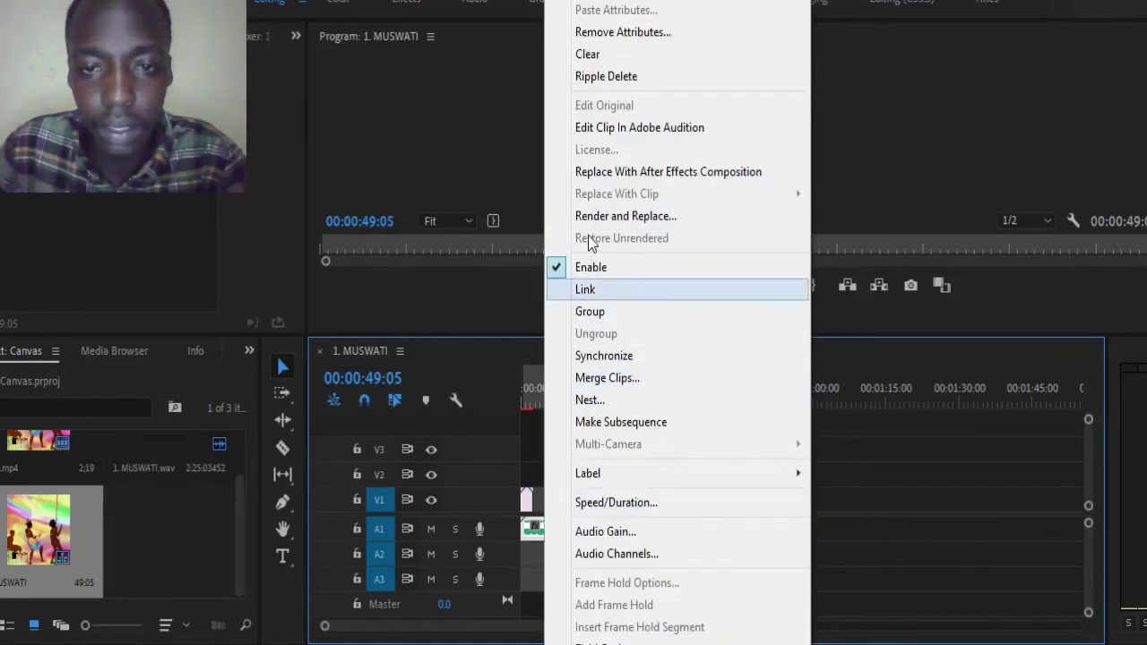
{"action": "left_click", "coordinate": [596, 175]}
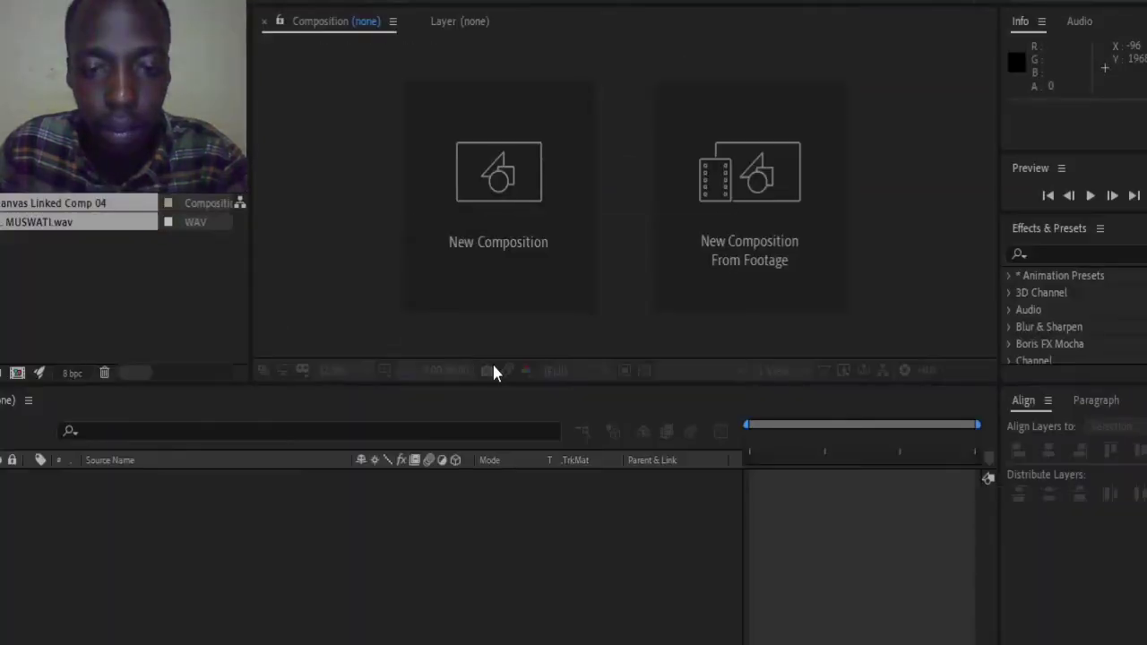
{"action": "left_click", "coordinate": [294, 626]}
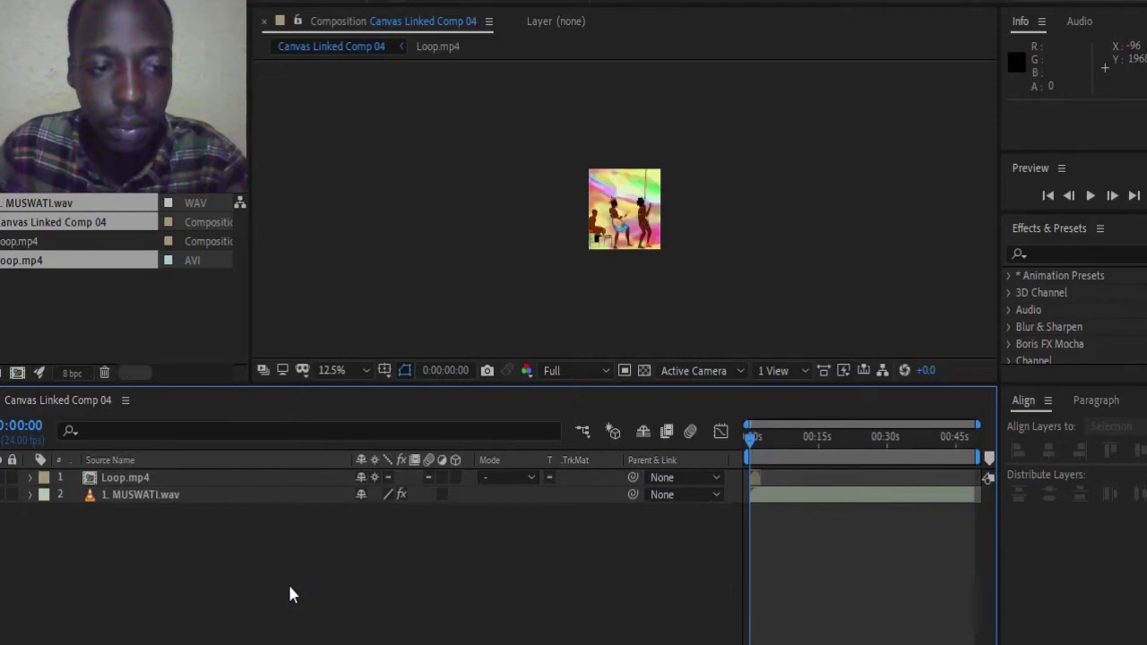
Step: Replace the nested Loop.mp4 composition layer in Canvas Linked Comp 04 with the Loop.mp4 footage layer cut from inside it
{"action": "double_click", "coordinate": [131, 480]}
{"action": "left_click", "coordinate": [190, 481]}
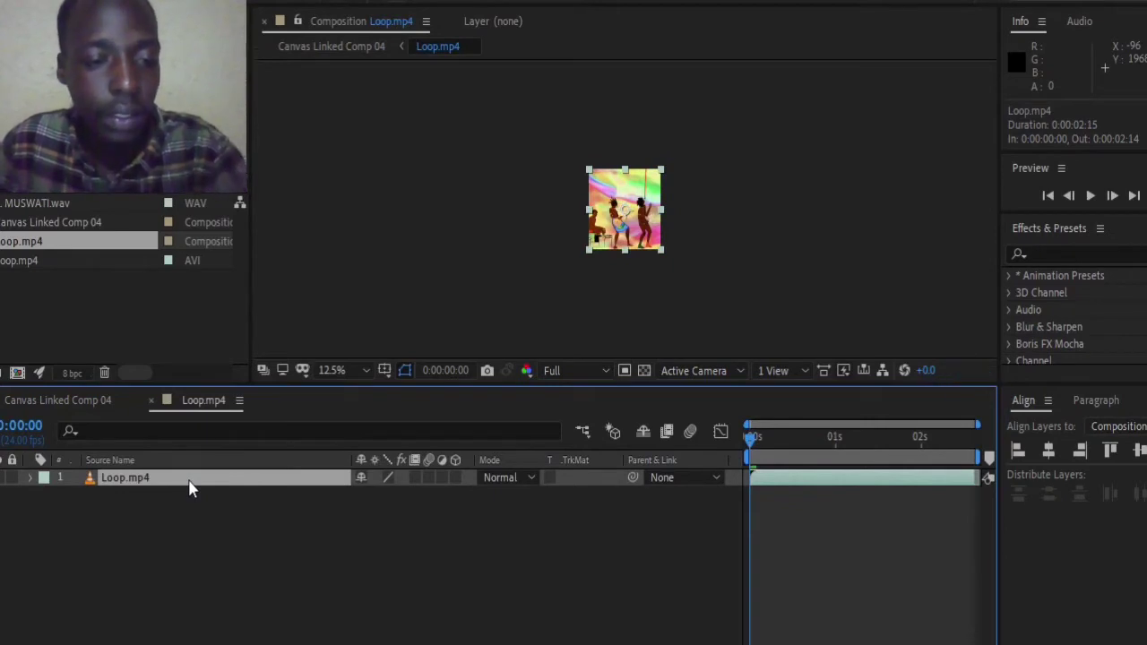
{"action": "key", "text": "ctrl+x"}
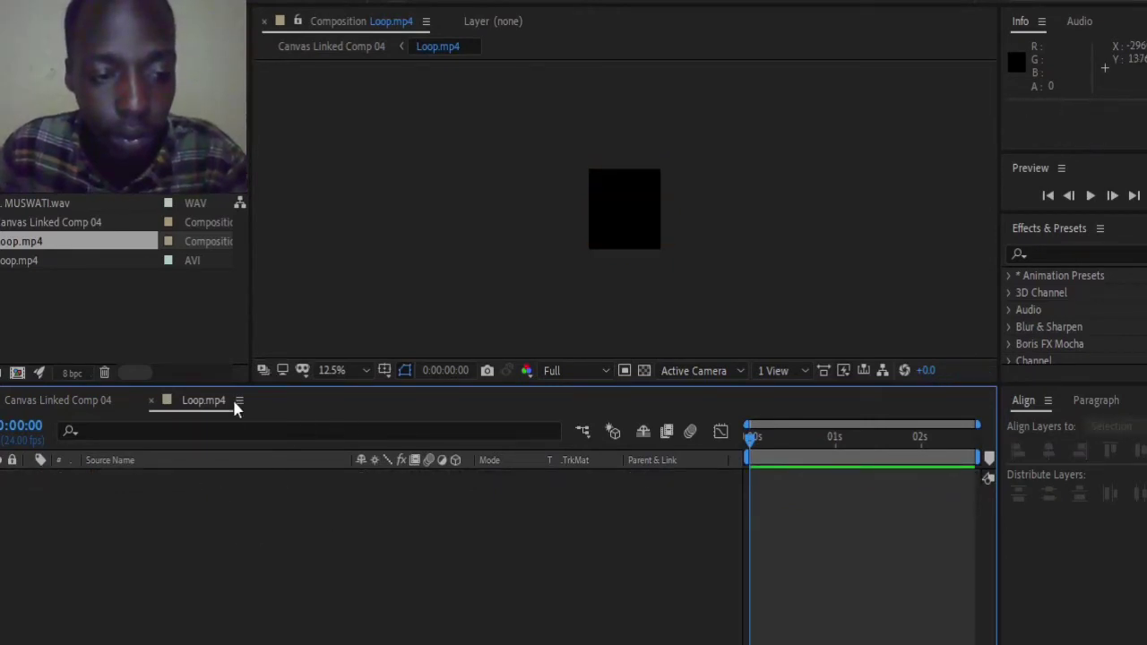
{"action": "left_click", "coordinate": [98, 408]}
{"action": "left_click", "coordinate": [199, 546]}
{"action": "key", "text": "ctrl+v"}
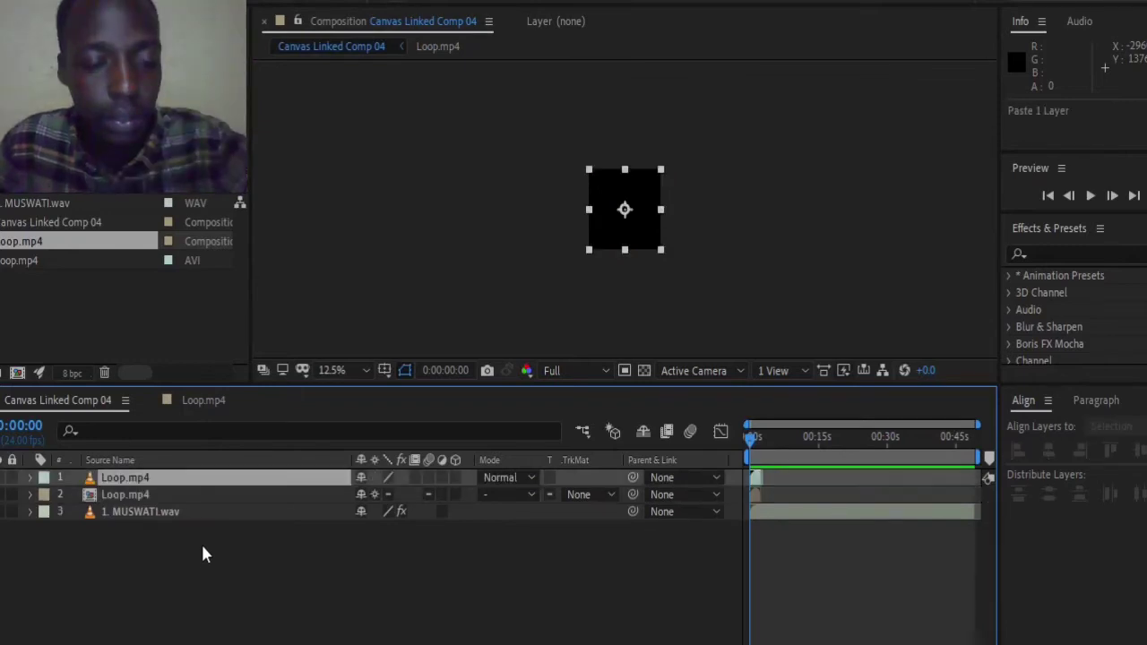
{"action": "left_click", "coordinate": [139, 498]}
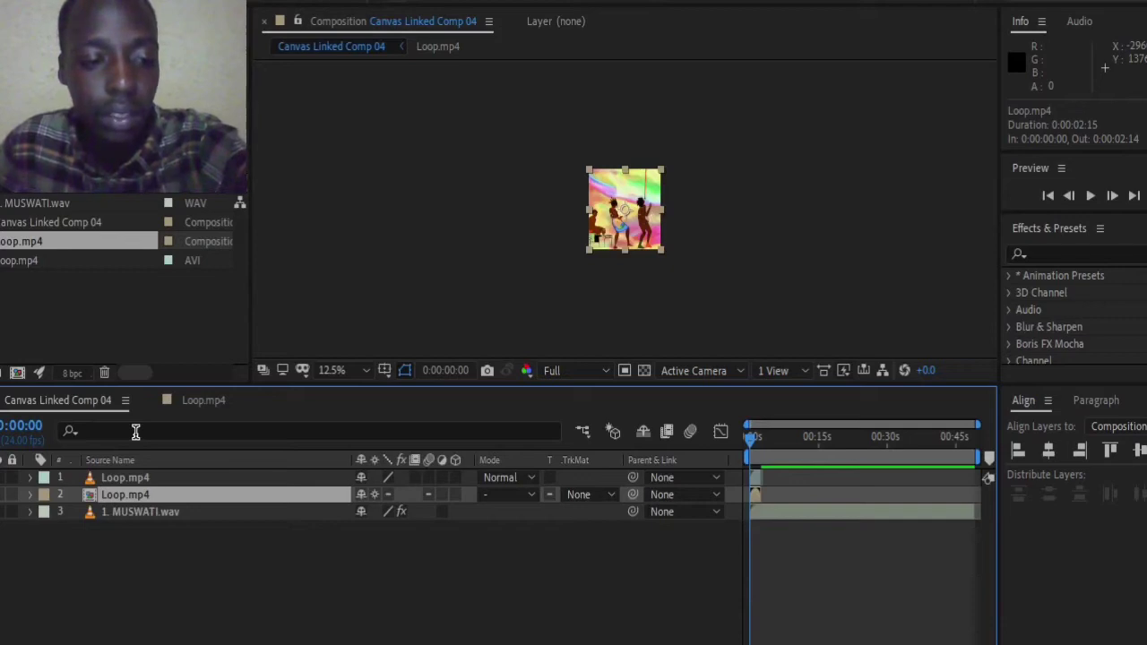
{"action": "key", "text": "Delete"}
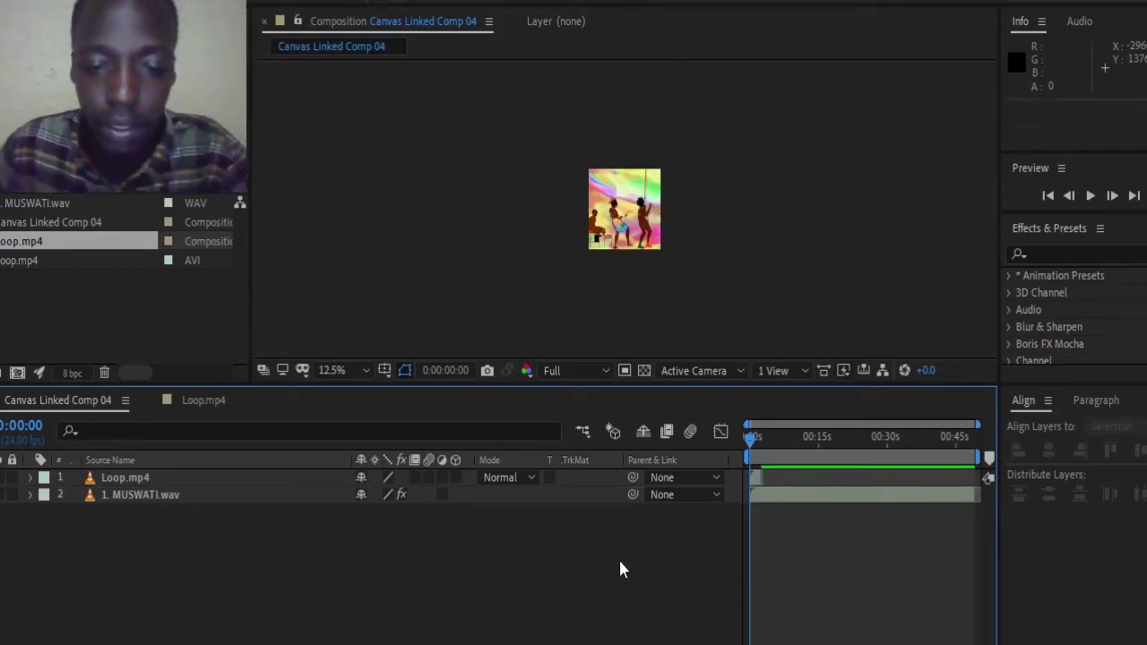
Step: Enable time remapping on the Loop.mp4 layer in Canvas Linked Comp 04
{"action": "left_click_drag", "start_coordinate": [977, 424], "coordinate": [878, 424]}
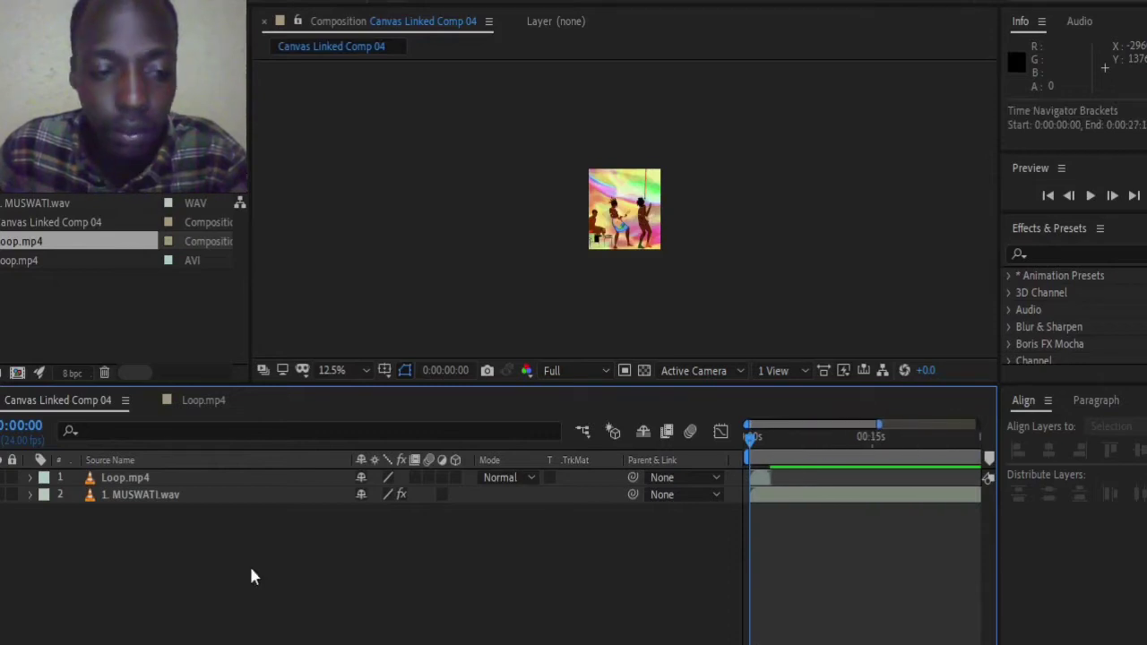
{"action": "right_click", "coordinate": [123, 483]}
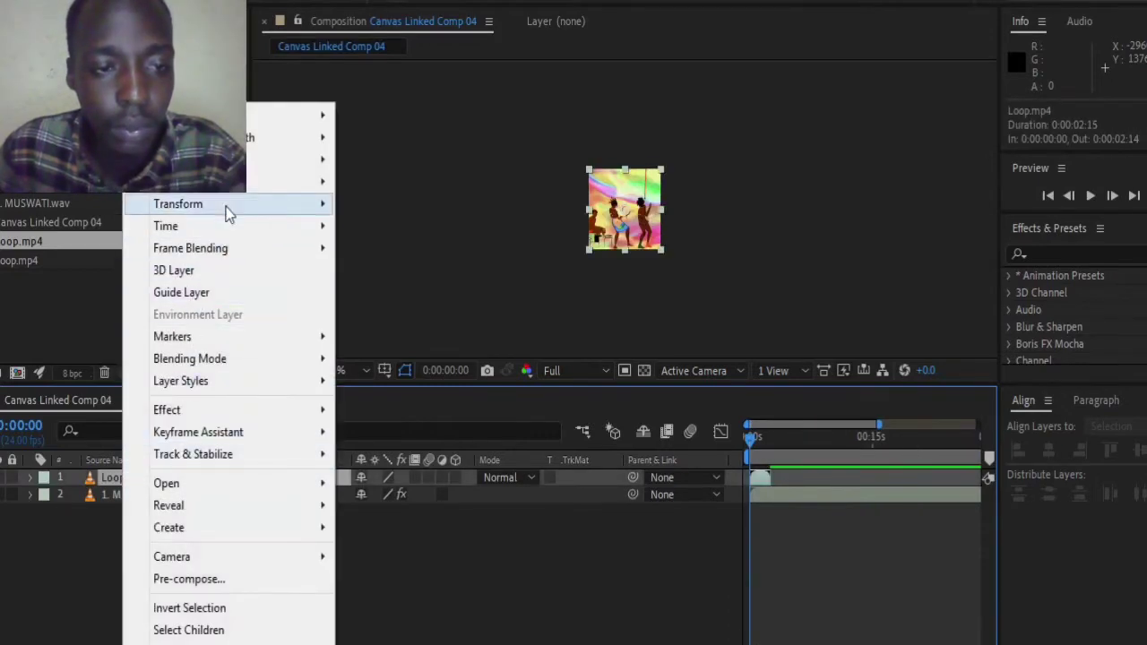
{"action": "mouse_move", "coordinate": [273, 211]}
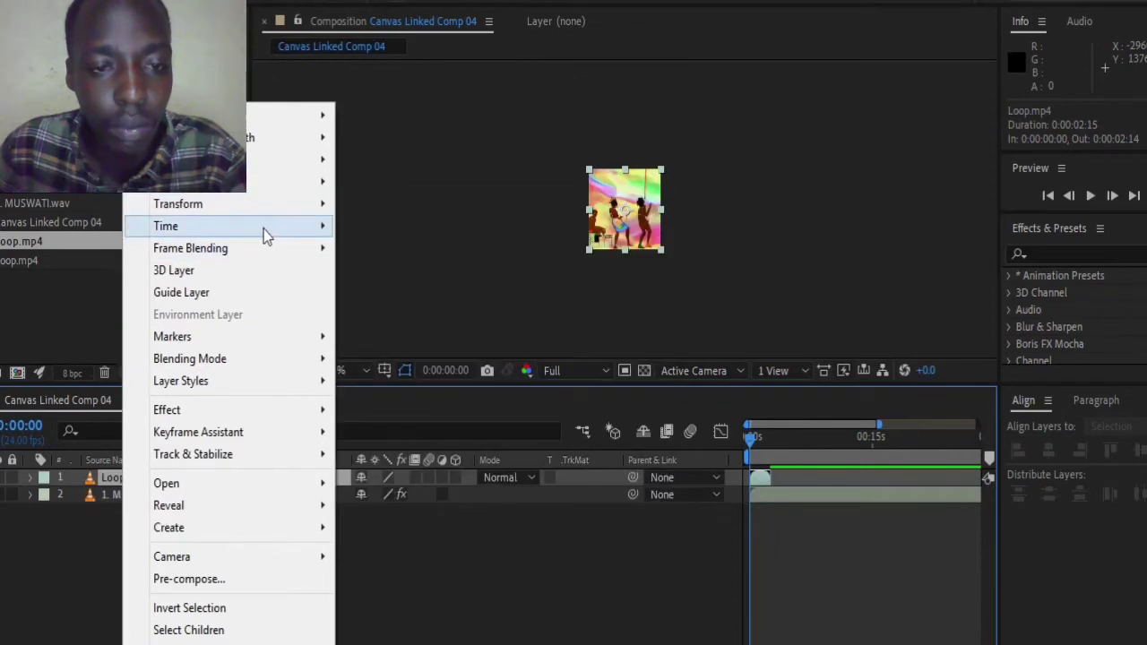
{"action": "mouse_move", "coordinate": [316, 227]}
{"action": "left_click", "coordinate": [397, 227]}
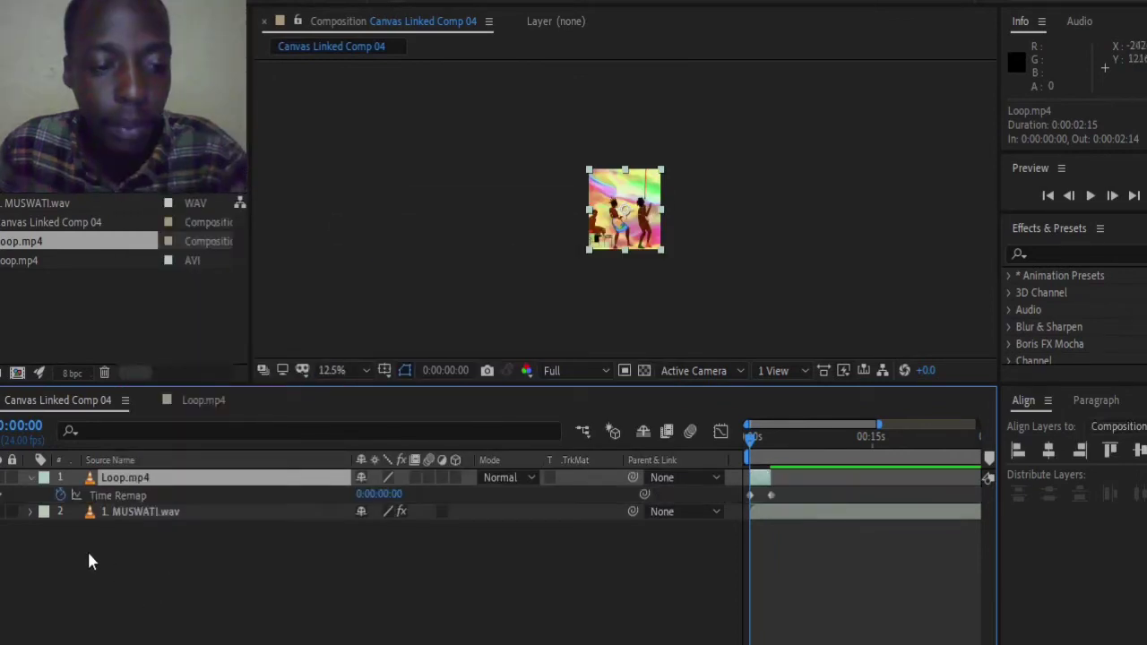
{"action": "left_click", "coordinate": [154, 561]}
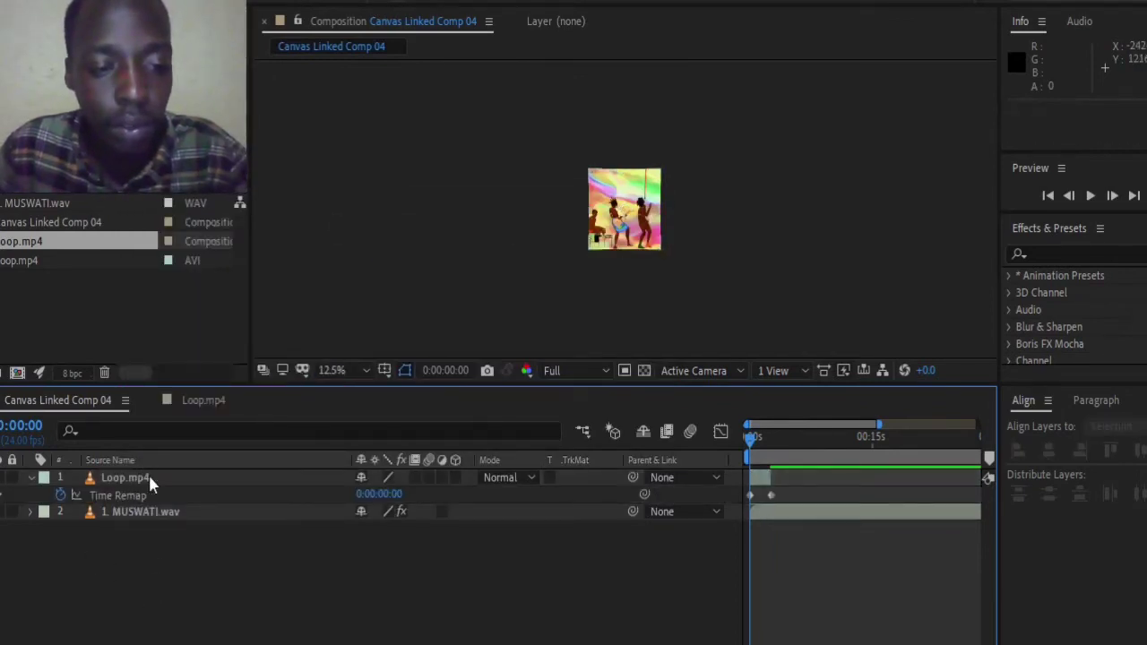
{"action": "left_click", "coordinate": [120, 477]}
{"action": "left_click", "coordinate": [110, 548]}
{"action": "left_click", "coordinate": [144, 476]}
{"action": "scroll", "coordinate": [570, 267], "scroll_direction": "up", "scroll_amount": 2}
{"action": "scroll", "coordinate": [573, 205], "scroll_direction": "up", "scroll_amount": 1}
{"action": "scroll", "coordinate": [573, 205], "scroll_direction": "down", "scroll_amount": 1}
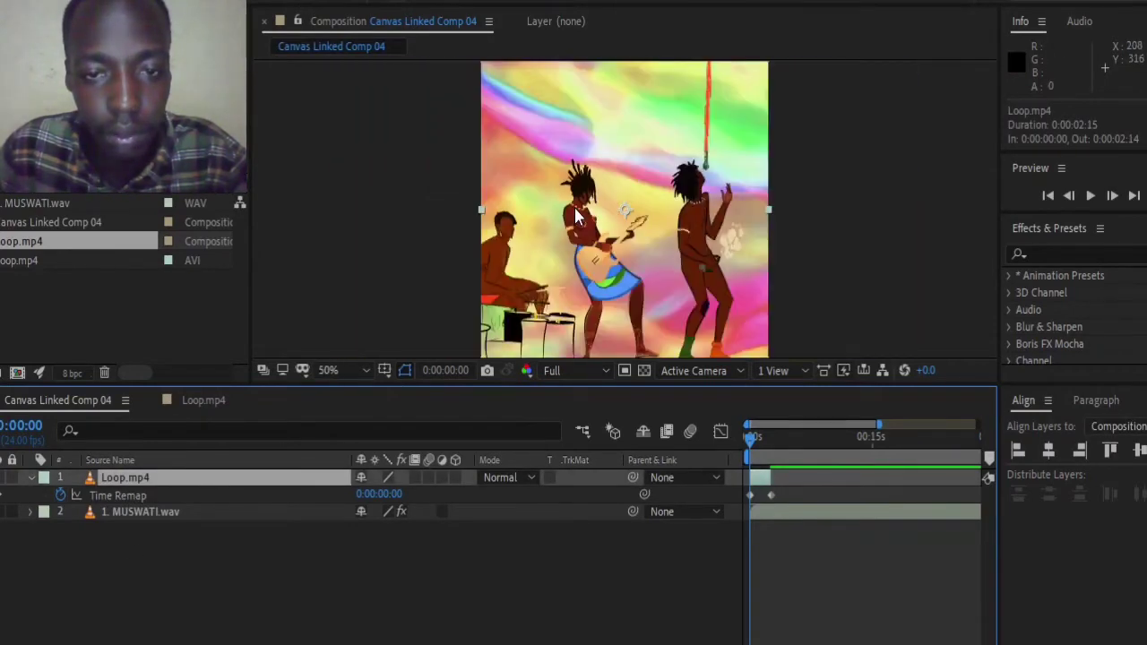
{"action": "left_click", "coordinate": [54, 536]}
{"action": "left_click", "coordinate": [132, 482]}
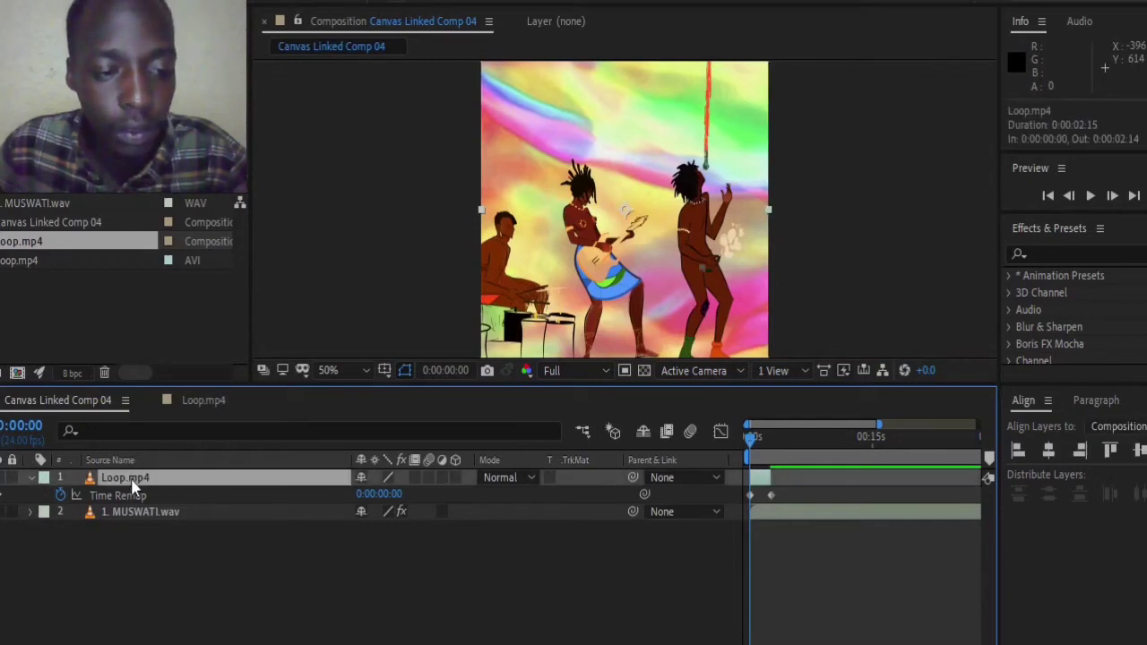
{"action": "left_click", "coordinate": [94, 557]}
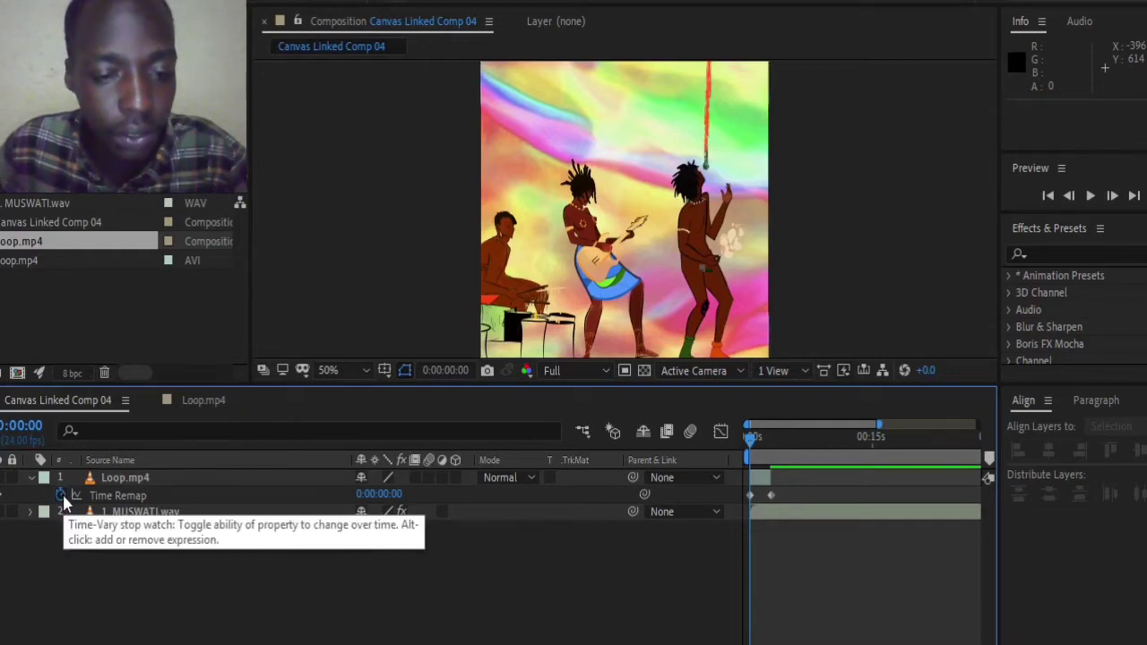
Step: Add the expression loopOut(type = "cycle", numKeyframes = 0) to the Time Remap property of the Loop.mp4 layer
{"action": "left_click", "coordinate": [63, 498], "text": "alt"}
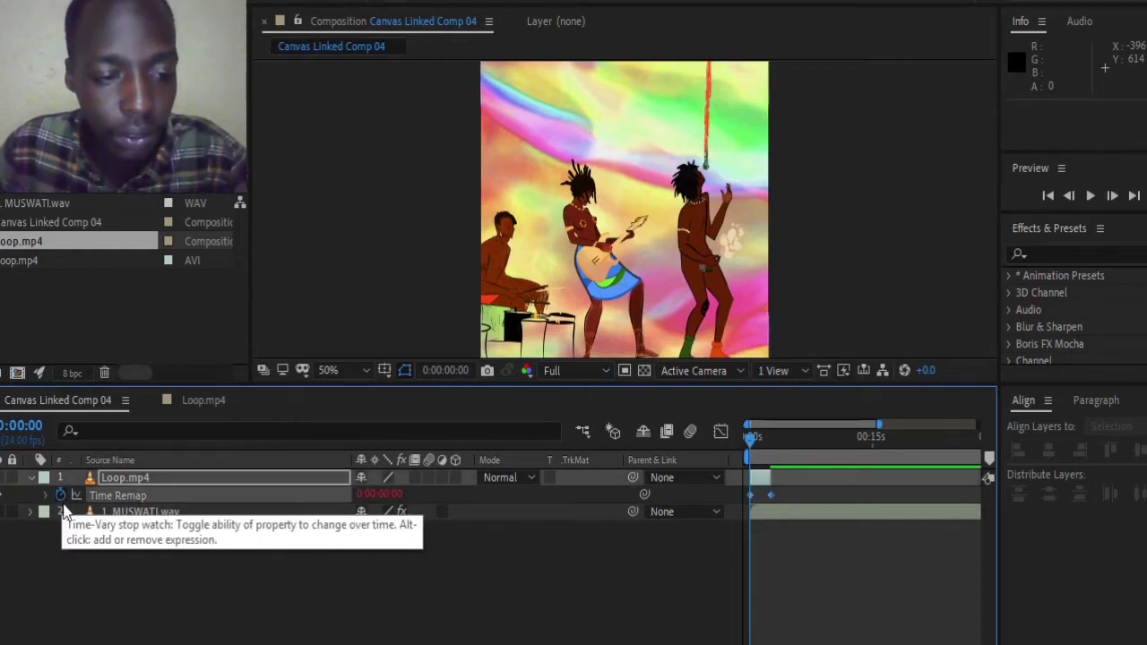
{"action": "left_click", "coordinate": [418, 588]}
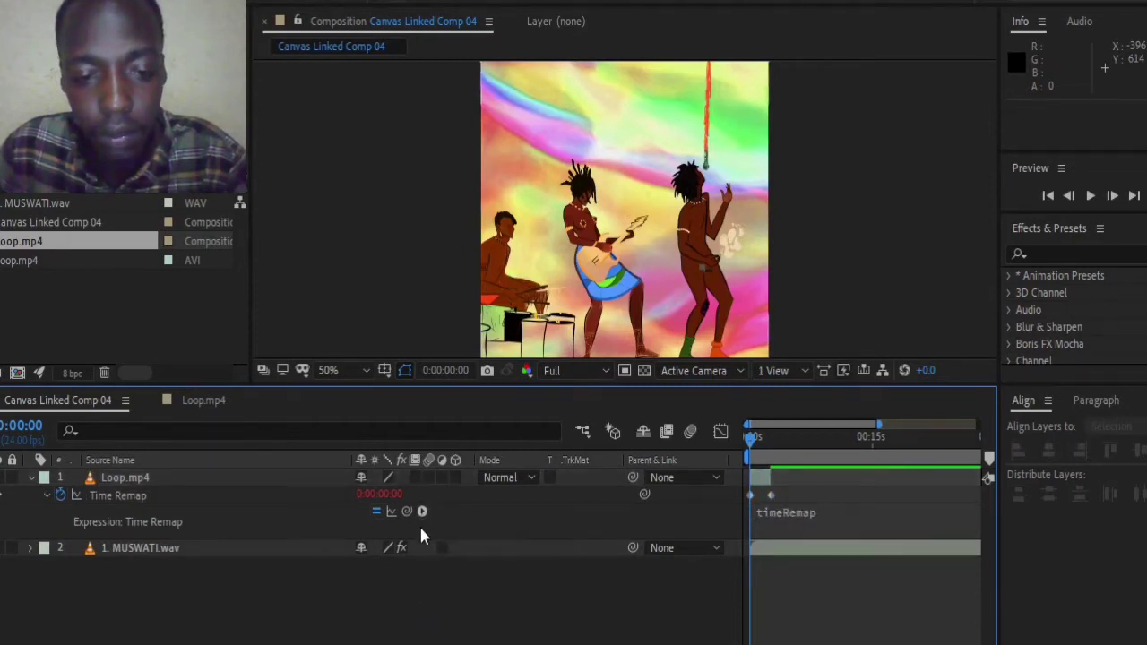
{"action": "left_click", "coordinate": [422, 512]}
{"action": "mouse_move", "coordinate": [498, 414]}
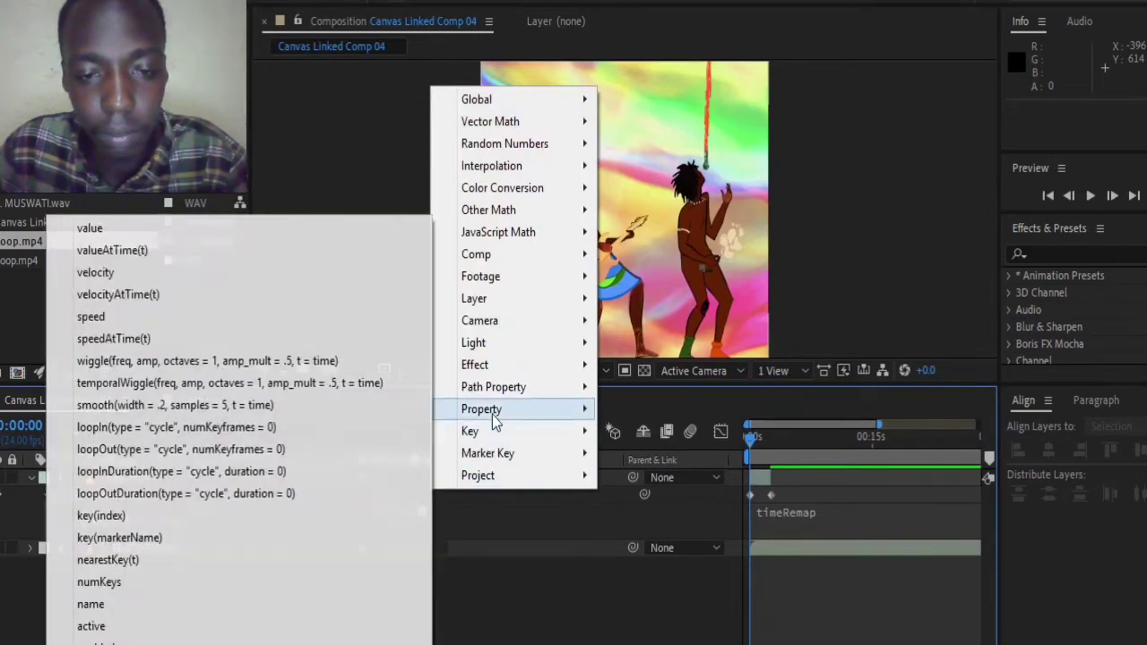
{"action": "left_click", "coordinate": [177, 450]}
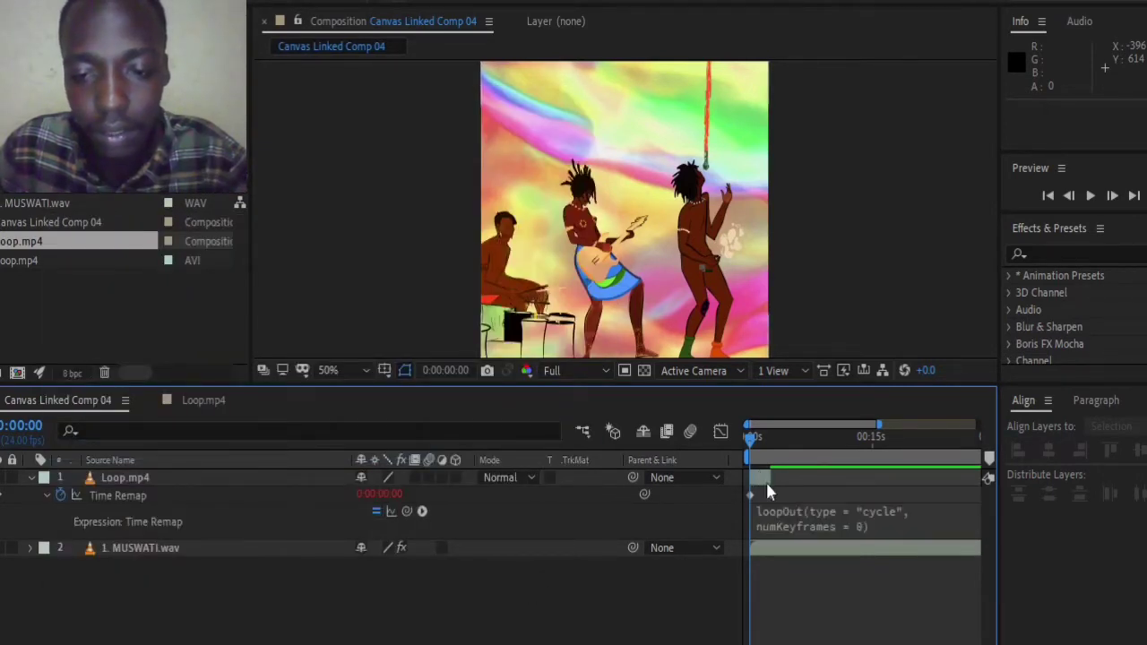
Step: Extend the Loop.mp4 layer's out point to the end of the composition and collapse its properties
{"action": "left_click", "coordinate": [766, 483]}
{"action": "left_click_drag", "start_coordinate": [776, 479], "coordinate": [947, 479]}
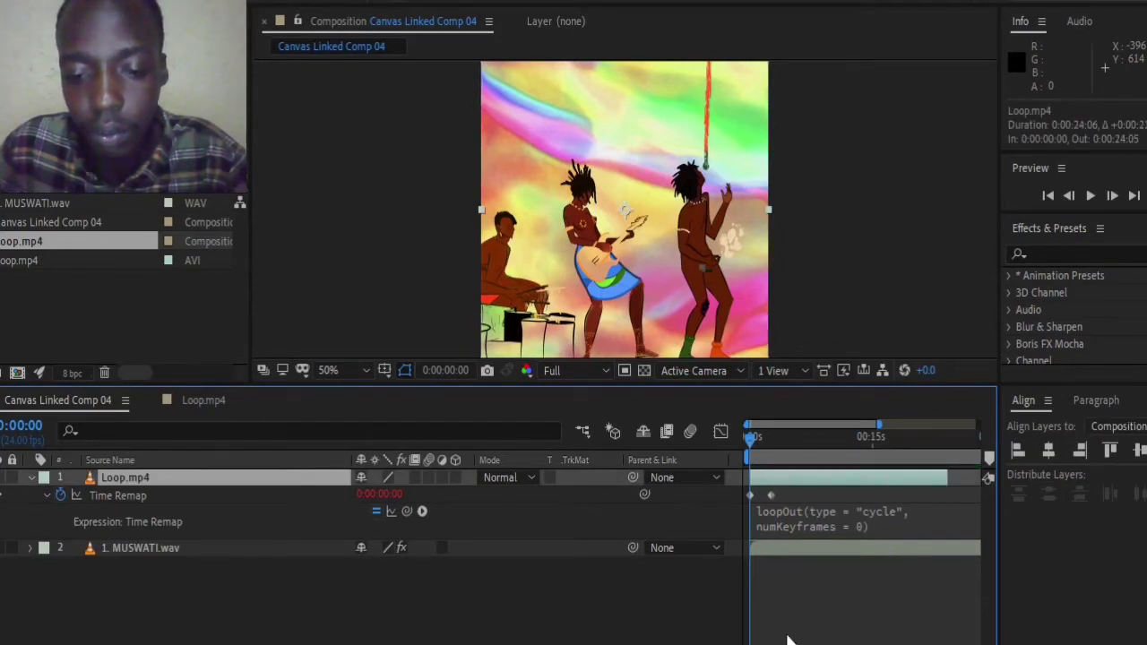
{"action": "left_click_drag", "start_coordinate": [879, 424], "coordinate": [978, 424]}
{"action": "left_click_drag", "start_coordinate": [861, 476], "coordinate": [983, 475]}
{"action": "left_click", "coordinate": [73, 584]}
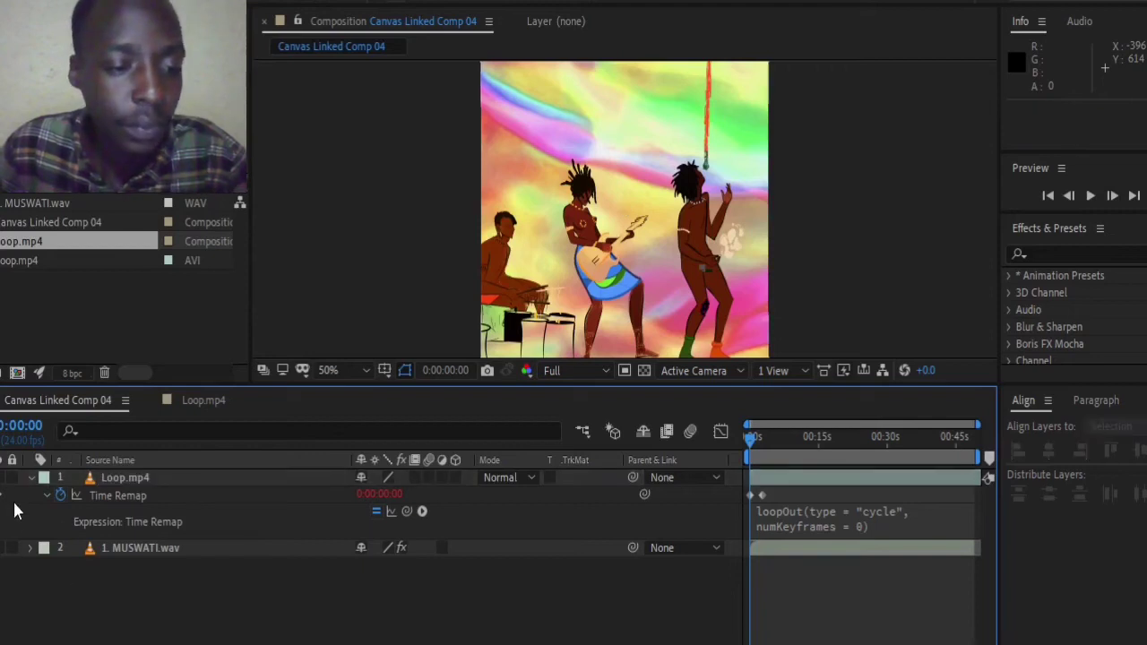
{"action": "left_click", "coordinate": [30, 478]}
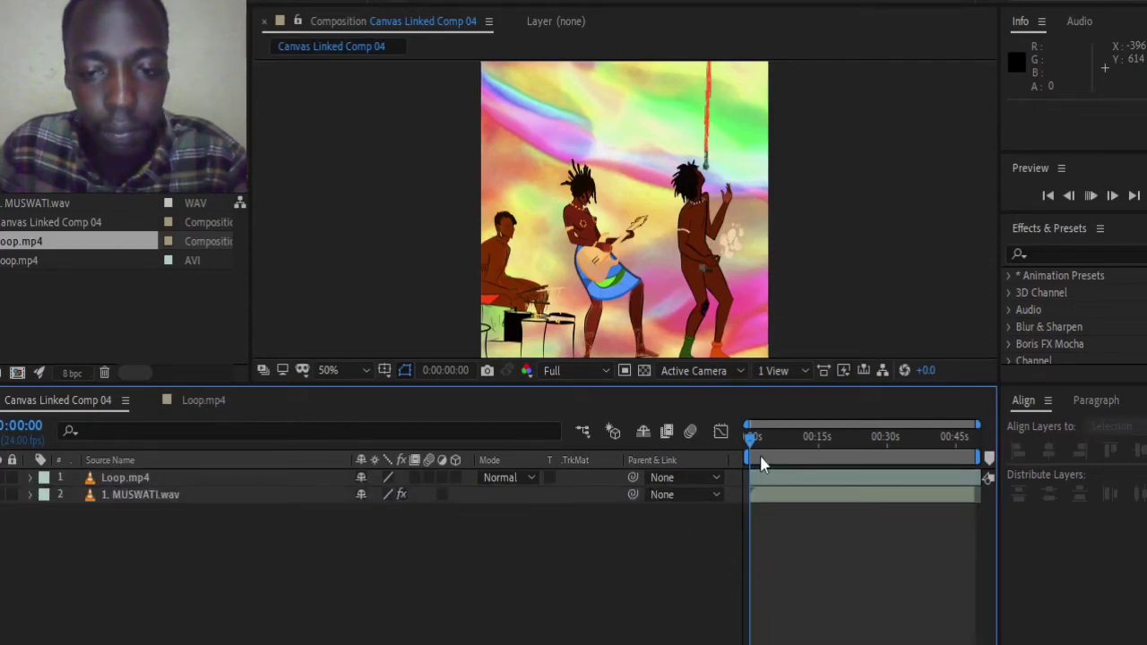
Step: Stop the preview and lower the composition's preview resolution to Quarter
{"action": "key", "text": "space"}
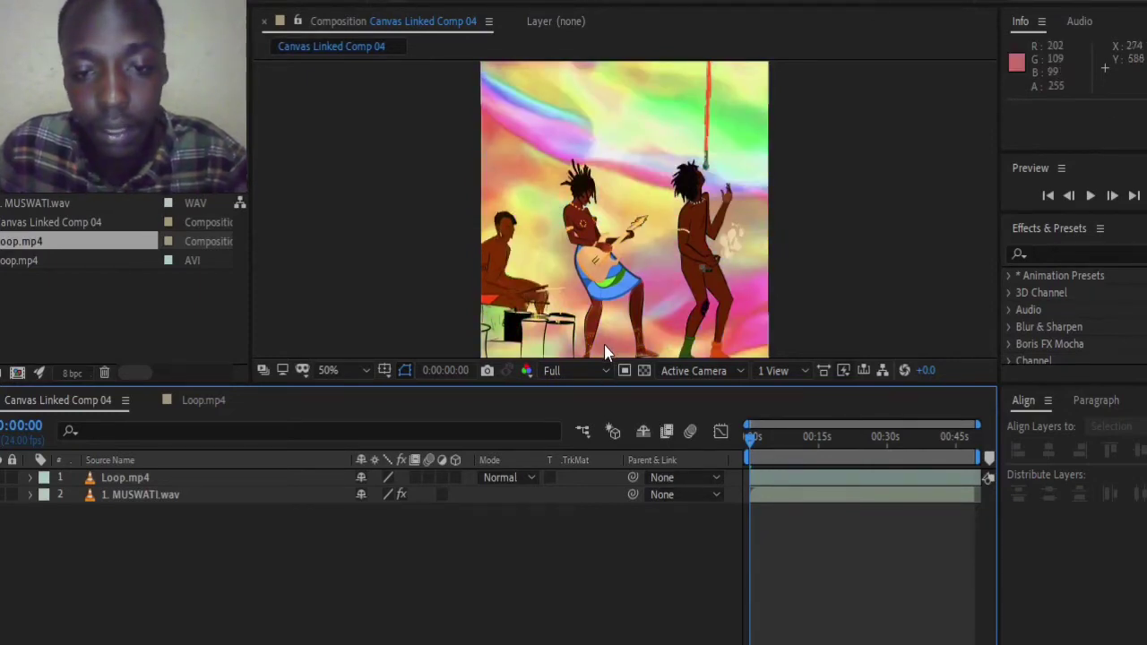
{"action": "left_click", "coordinate": [584, 369]}
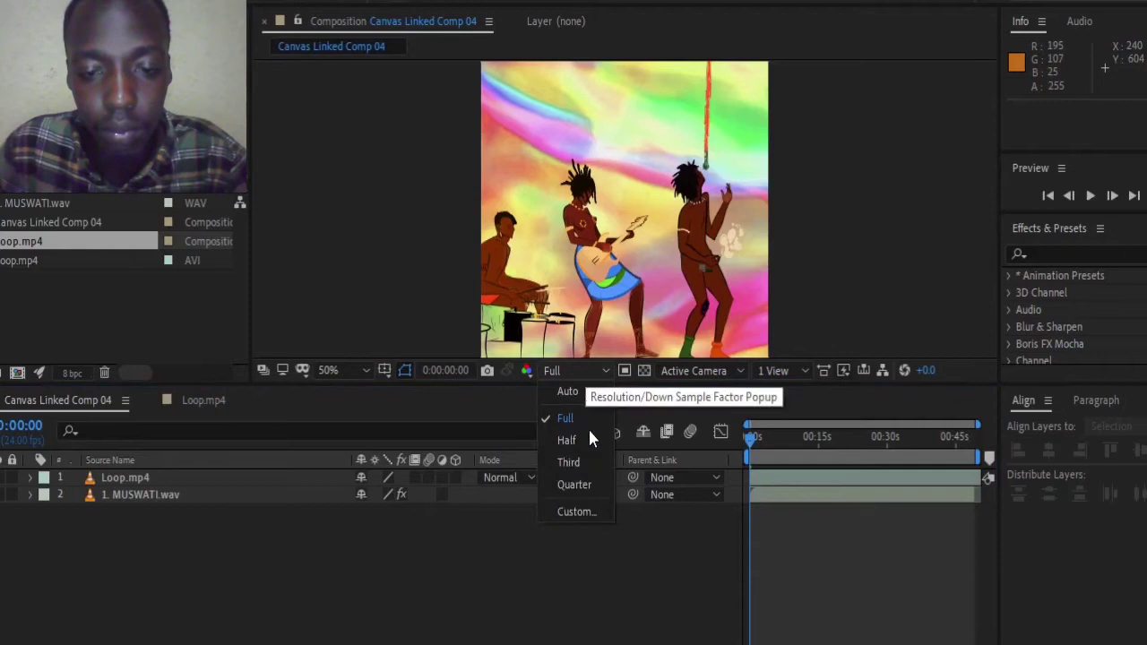
{"action": "left_click", "coordinate": [576, 484]}
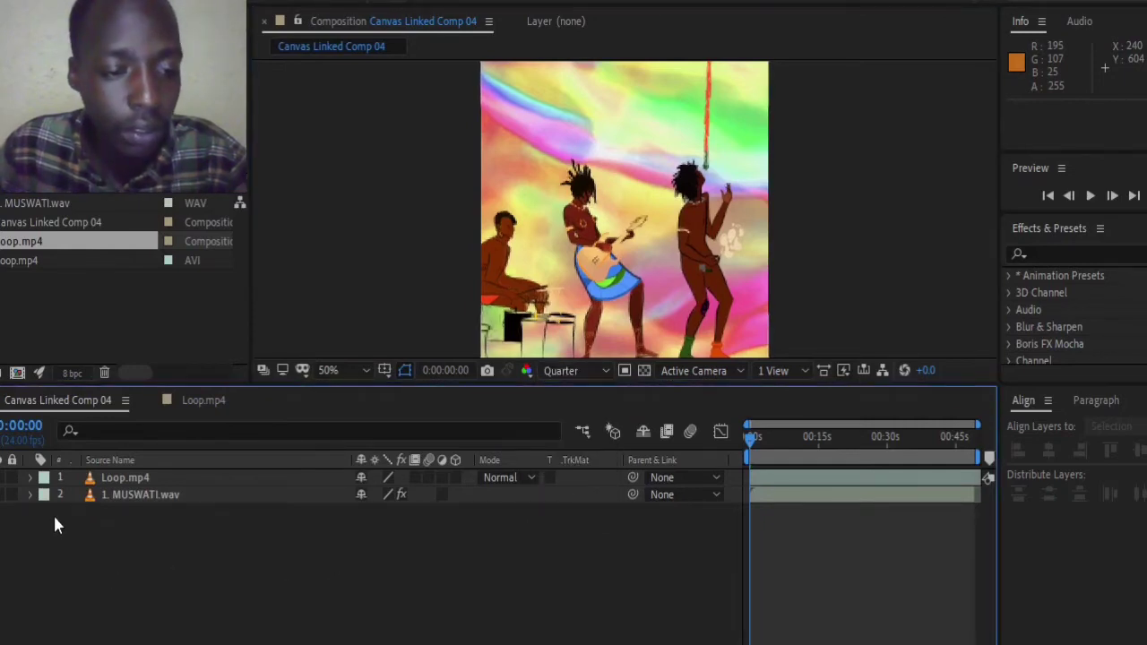
Step: Create a one-node camera named Camera 1 with the 35mm preset, dismissing the 2D layer warning
{"action": "right_click", "coordinate": [161, 585]}
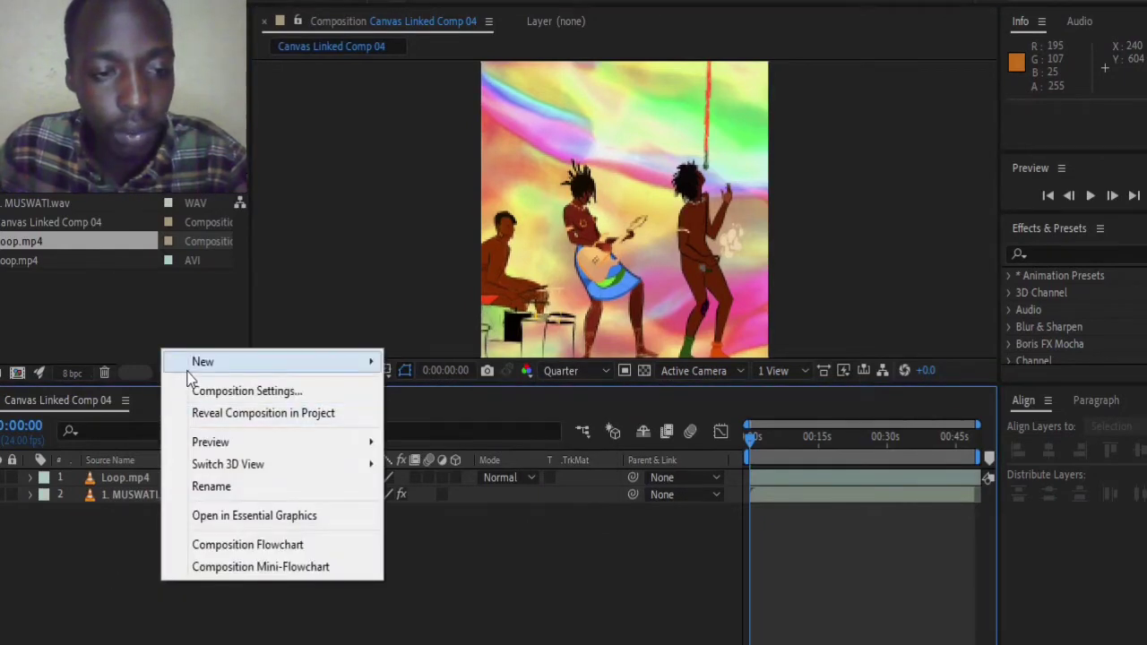
{"action": "mouse_move", "coordinate": [204, 376]}
{"action": "left_click", "coordinate": [432, 457]}
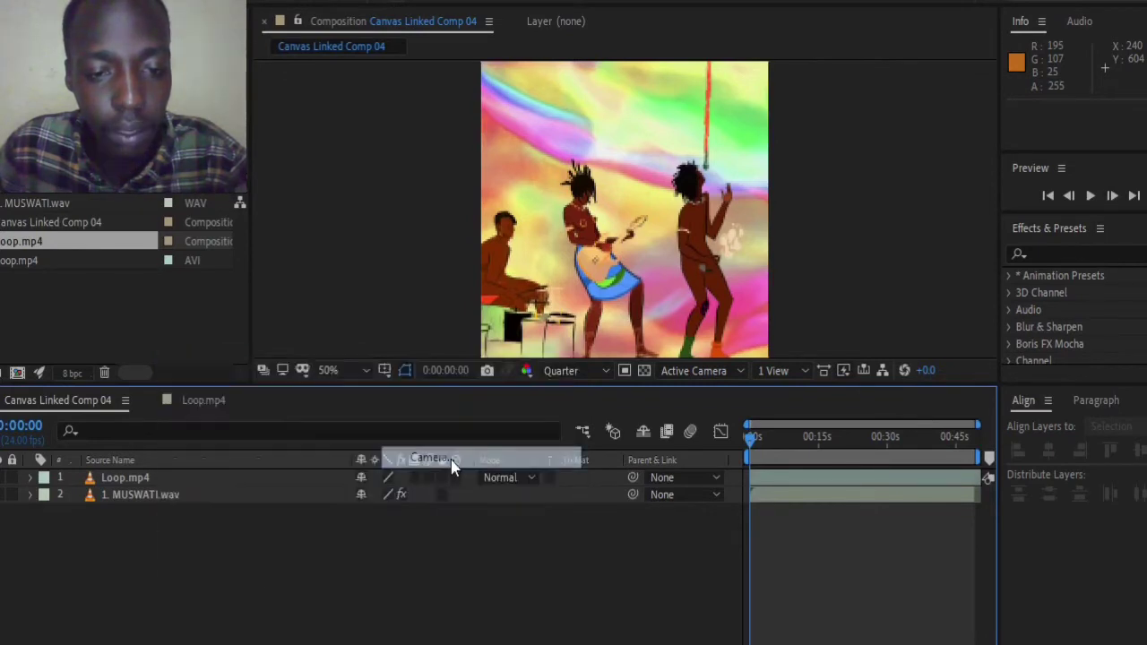
{"action": "left_click", "coordinate": [582, 197]}
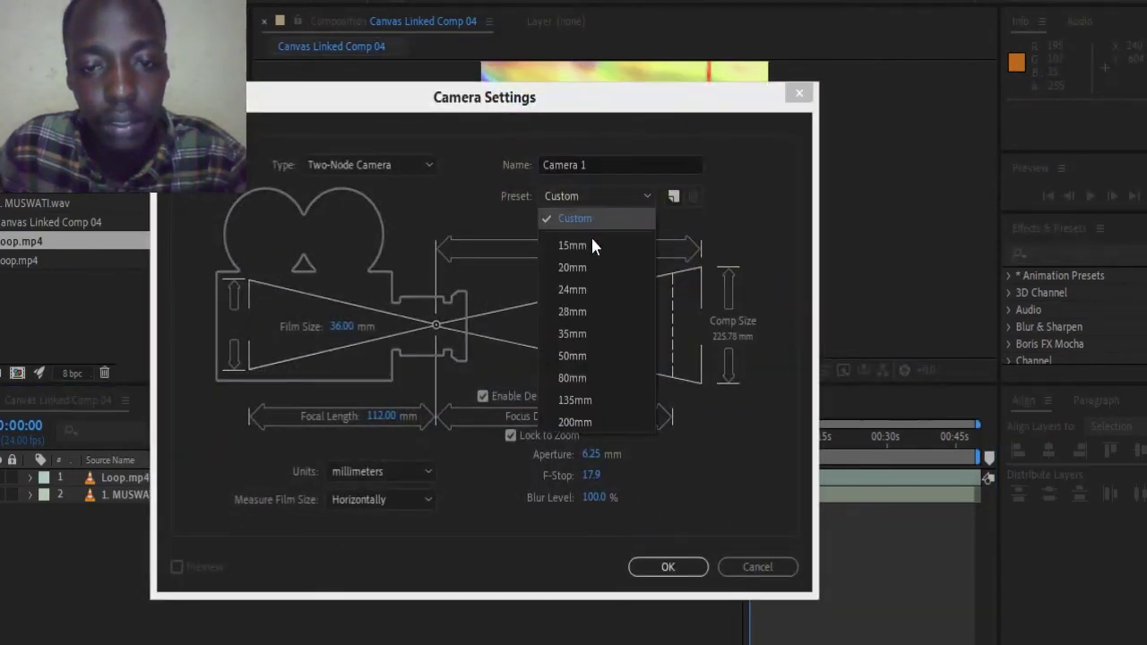
{"action": "left_click", "coordinate": [590, 336]}
{"action": "left_click", "coordinate": [349, 165]}
{"action": "left_click", "coordinate": [362, 181]}
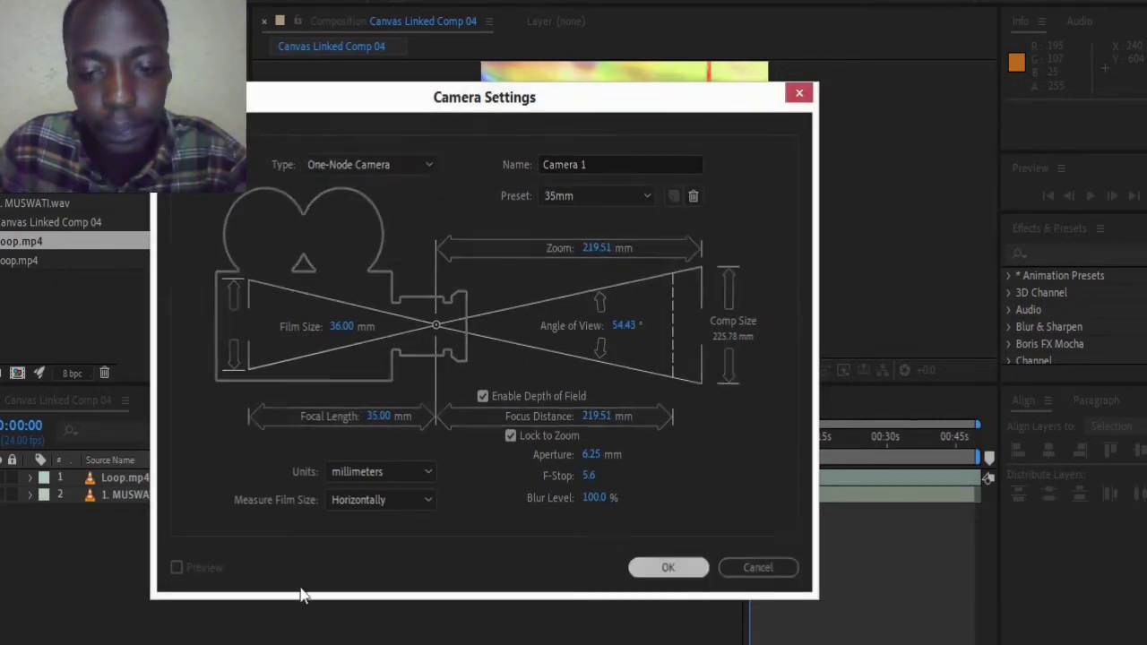
{"action": "left_click", "coordinate": [667, 566]}
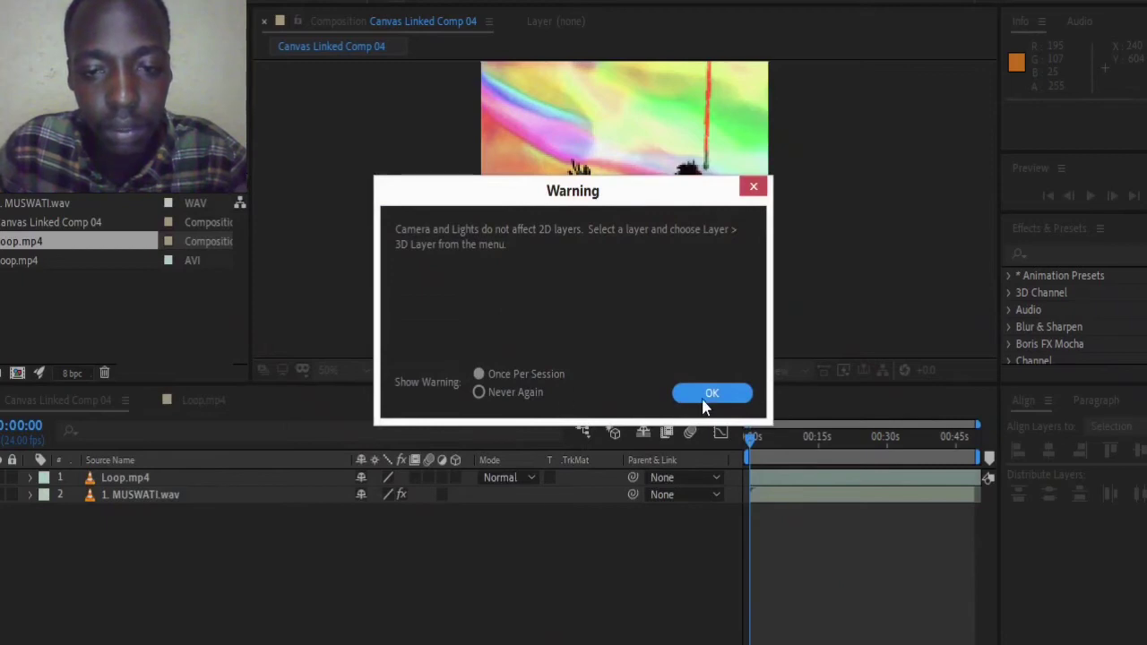
{"action": "left_click", "coordinate": [704, 399]}
Step: Turn the Loop.mp4 layer into a 3D layer so that the camera affects it
{"action": "left_click", "coordinate": [117, 495]}
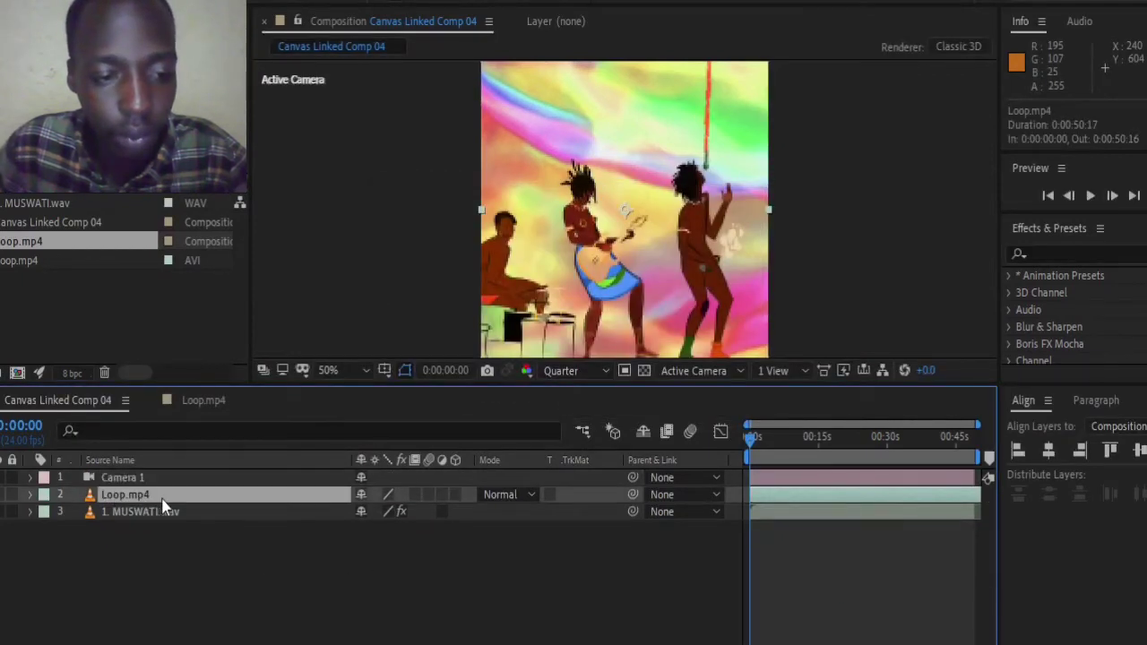
{"action": "left_click", "coordinate": [455, 495]}
{"action": "left_click", "coordinate": [217, 586]}
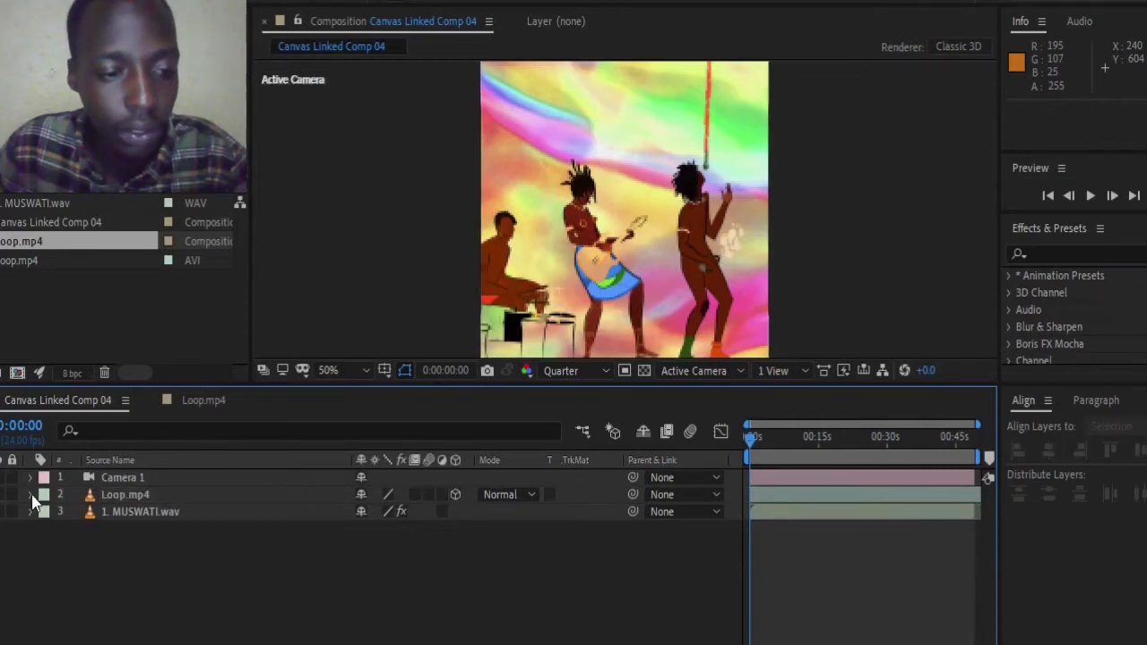
Step: Set Position keyframes at 0:00:00:00 on both the Loop.mp4 layer and Camera 1
{"action": "left_click", "coordinate": [30, 494]}
{"action": "left_click", "coordinate": [31, 477]}
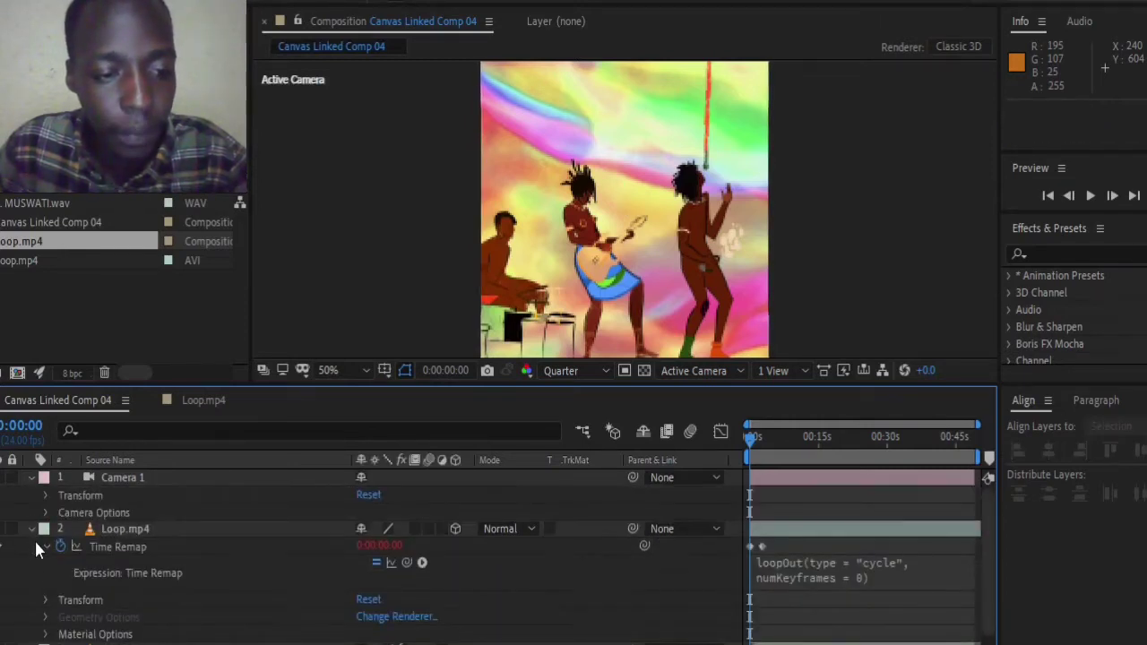
{"action": "scroll", "coordinate": [45, 595], "scroll_direction": "down", "scroll_amount": 3}
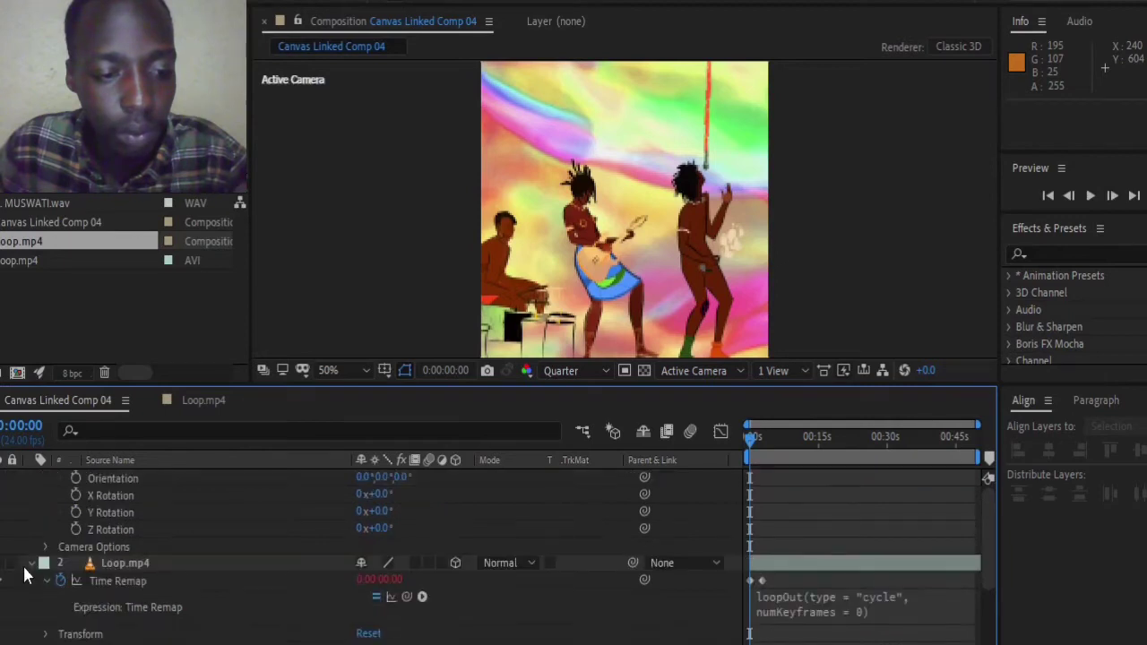
{"action": "left_click", "coordinate": [44, 590]}
{"action": "scroll", "coordinate": [49, 574], "scroll_direction": "down", "scroll_amount": 3}
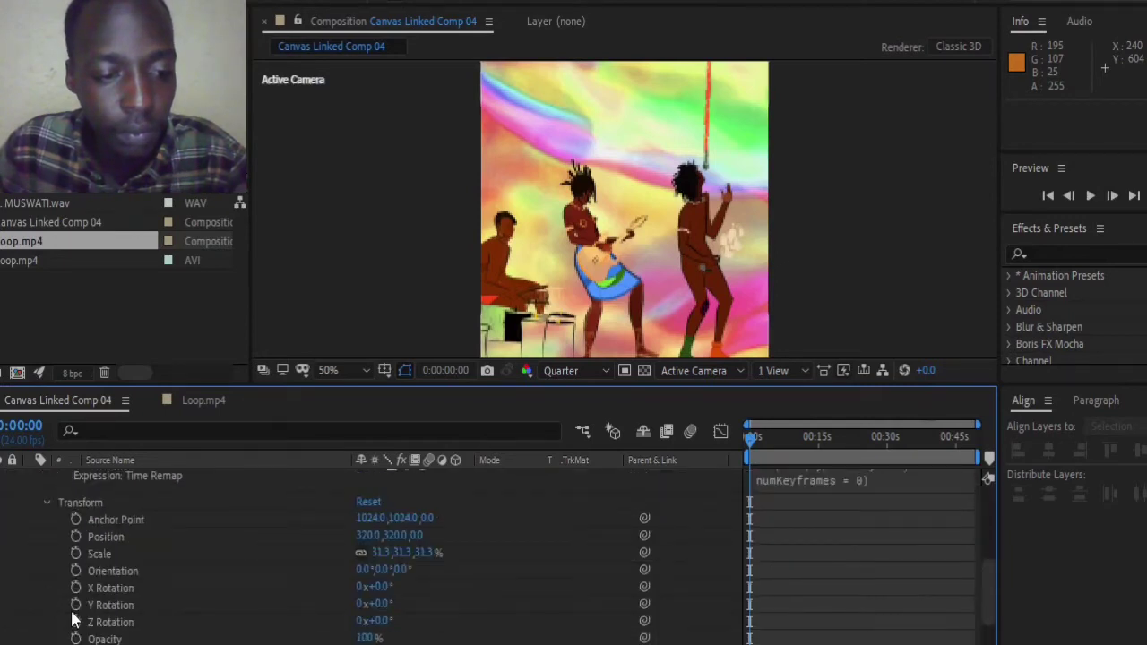
{"action": "left_click", "coordinate": [73, 537]}
{"action": "scroll", "coordinate": [168, 573], "scroll_direction": "up", "scroll_amount": 6}
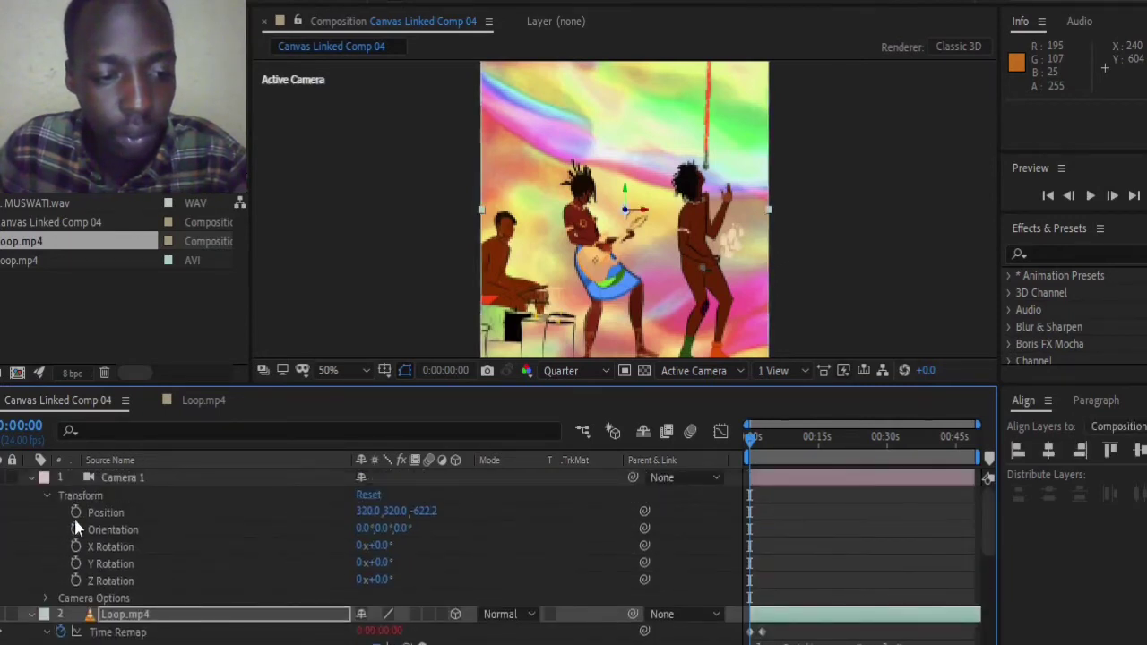
{"action": "left_click", "coordinate": [101, 515]}
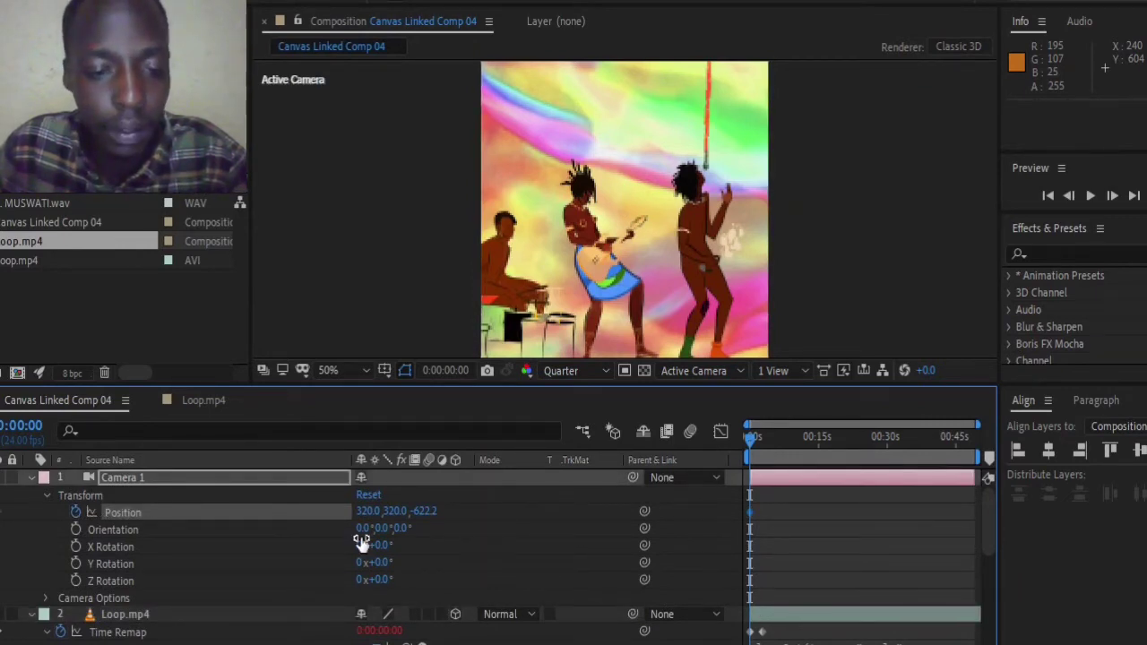
Step: Move Camera 1 closer to Z position -313.2 and shift the Loop.mp4 layer to X position 375 to frame the guitarist
{"action": "left_click_drag", "start_coordinate": [423, 518], "coordinate": [639, 524]}
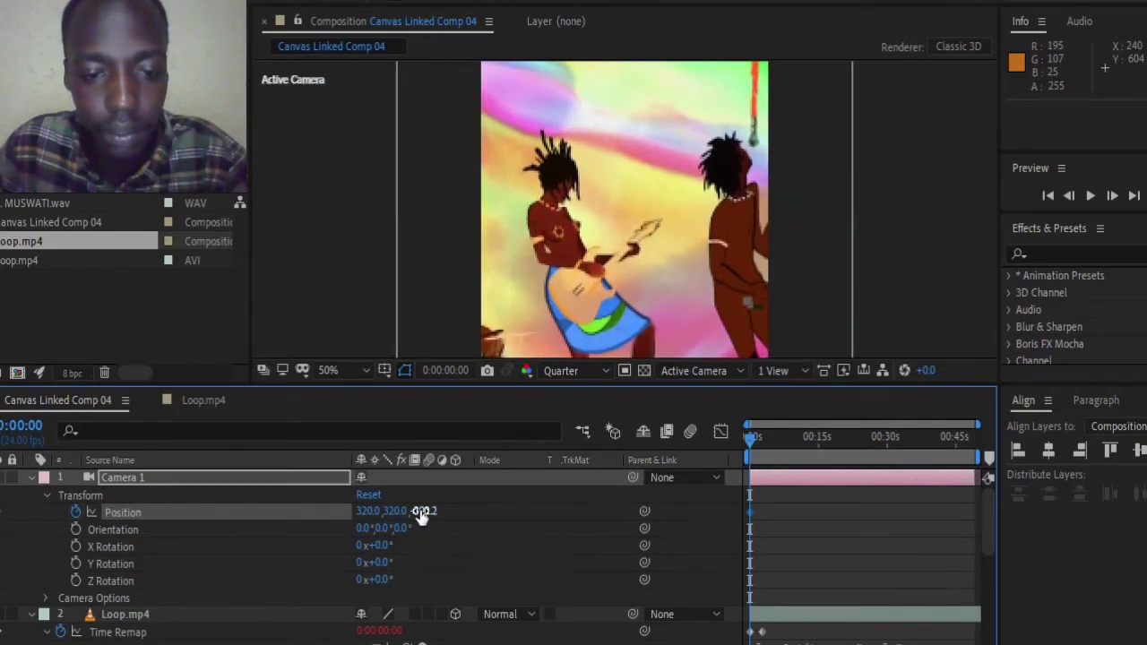
{"action": "left_click_drag", "start_coordinate": [422, 512], "coordinate": [482, 514]}
{"action": "scroll", "coordinate": [491, 523], "scroll_direction": "down", "scroll_amount": 4}
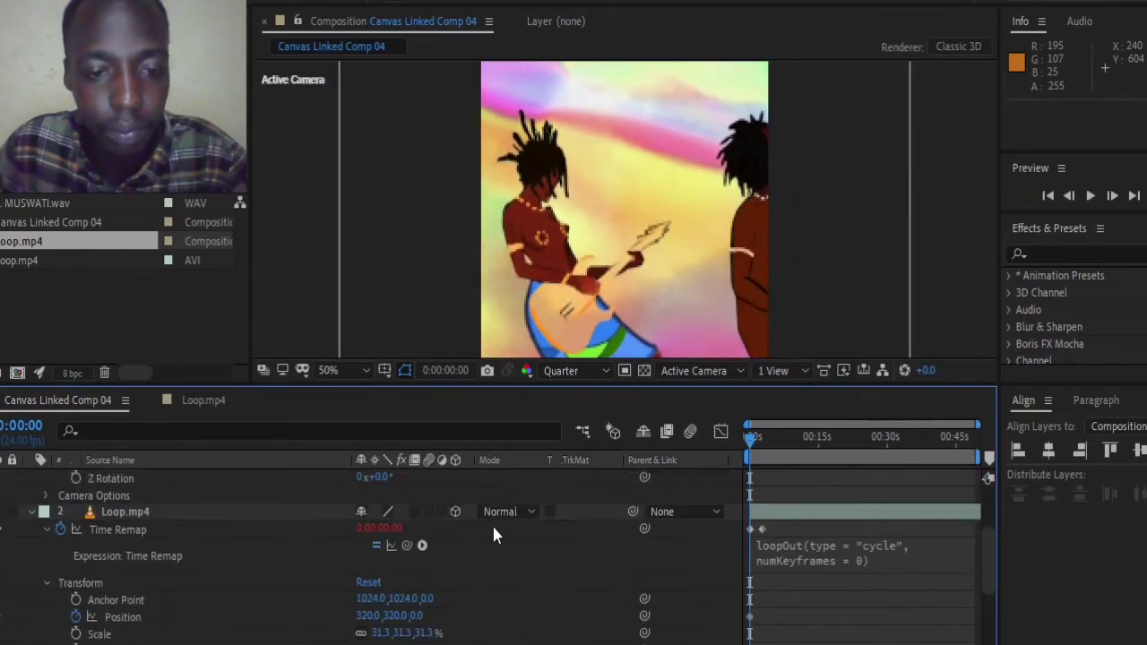
{"action": "left_click_drag", "start_coordinate": [366, 565], "coordinate": [419, 567]}
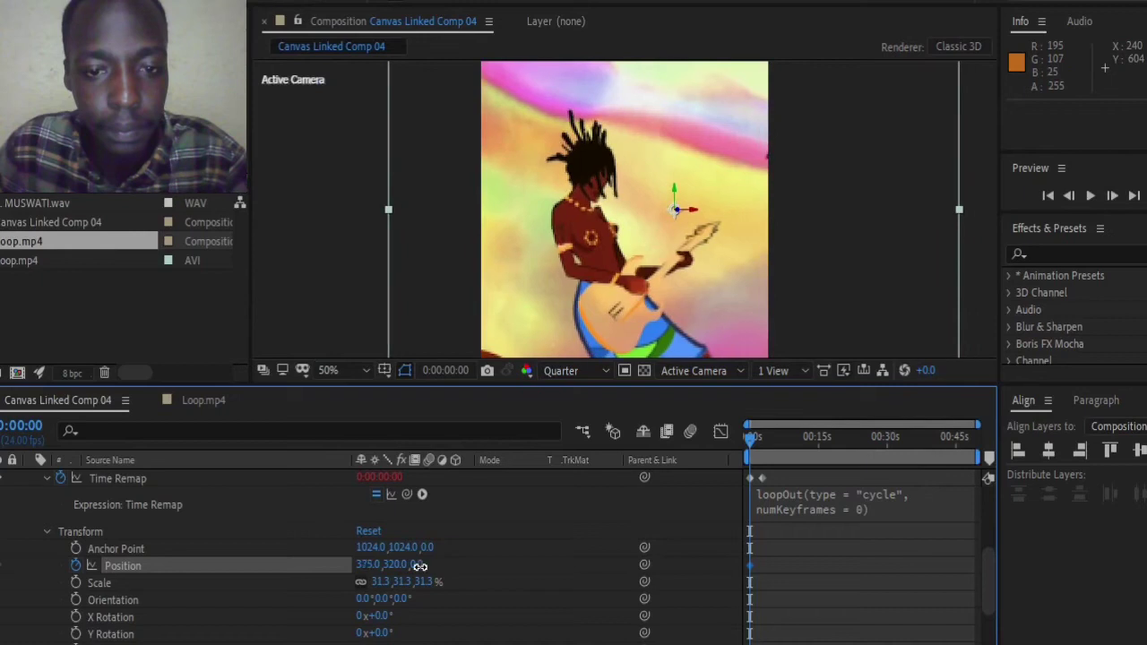
Step: Tighten the framing on the guitarist by setting Camera 1's Z position to -270.2
{"action": "scroll", "coordinate": [418, 566], "scroll_direction": "down", "scroll_amount": 1}
{"action": "scroll", "coordinate": [419, 566], "scroll_direction": "up", "scroll_amount": 3}
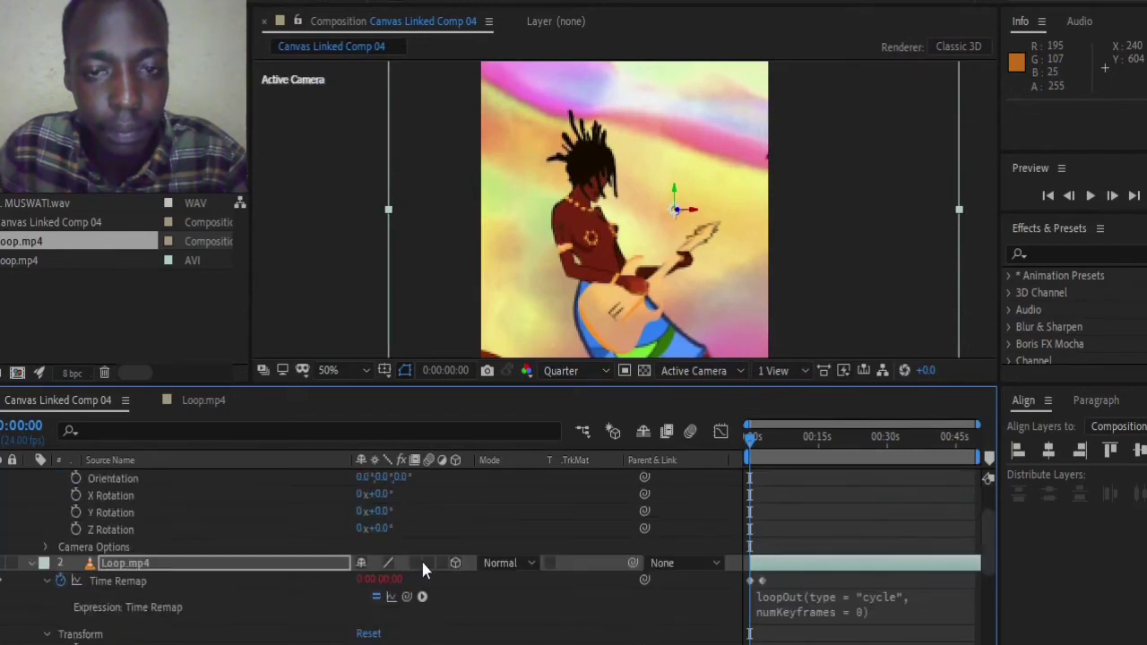
{"action": "scroll", "coordinate": [423, 567], "scroll_direction": "up", "scroll_amount": 1}
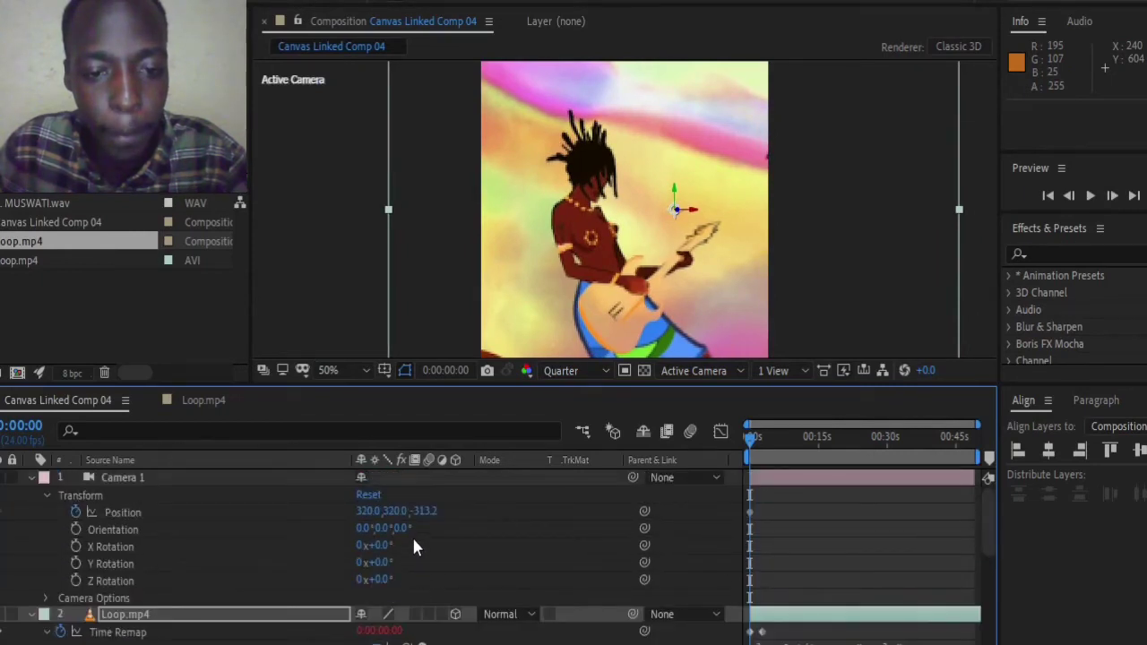
{"action": "left_click_drag", "start_coordinate": [423, 511], "coordinate": [507, 524]}
{"action": "scroll", "coordinate": [508, 530], "scroll_direction": "down", "scroll_amount": 1}
{"action": "scroll", "coordinate": [507, 539], "scroll_direction": "down", "scroll_amount": 1}
{"action": "scroll", "coordinate": [505, 537], "scroll_direction": "up", "scroll_amount": 2}
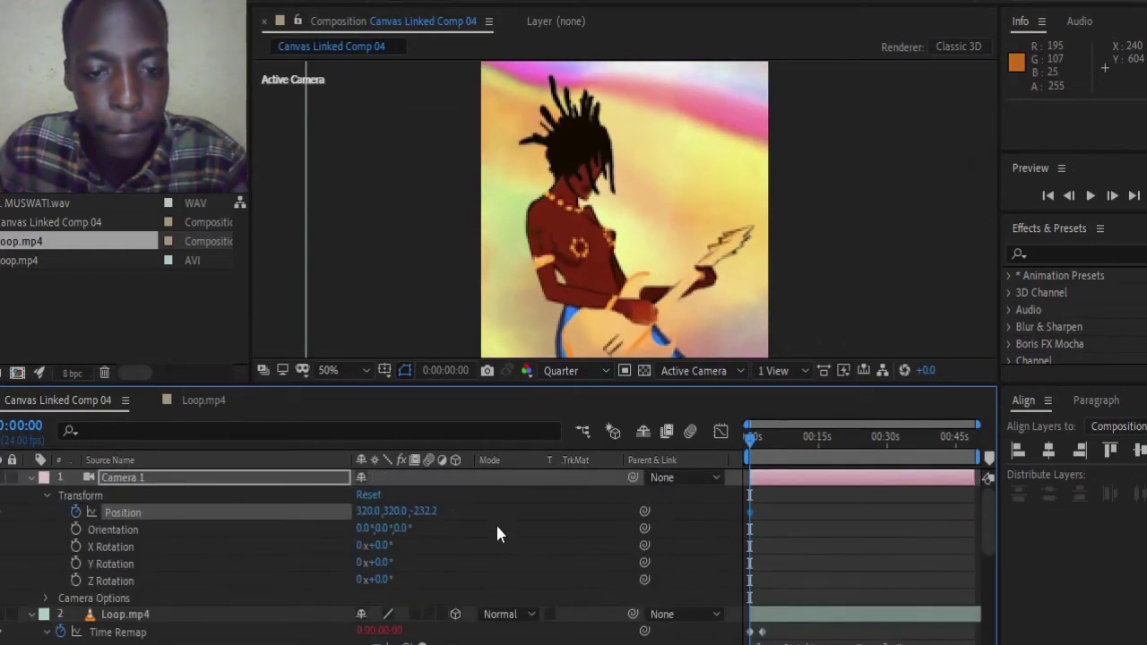
{"action": "left_click_drag", "start_coordinate": [433, 511], "coordinate": [403, 512]}
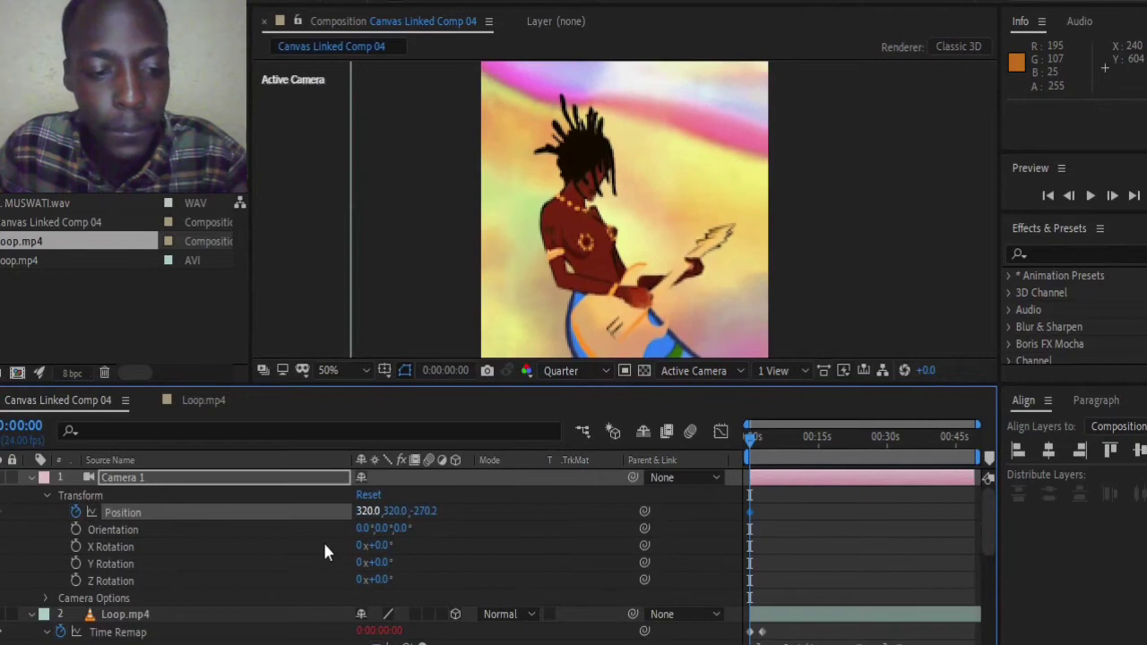
Step: Open the recent Visualizer.mp4 video in VLC media player and view it full screen as a reference
{"action": "right_click", "coordinate": [36, 644]}
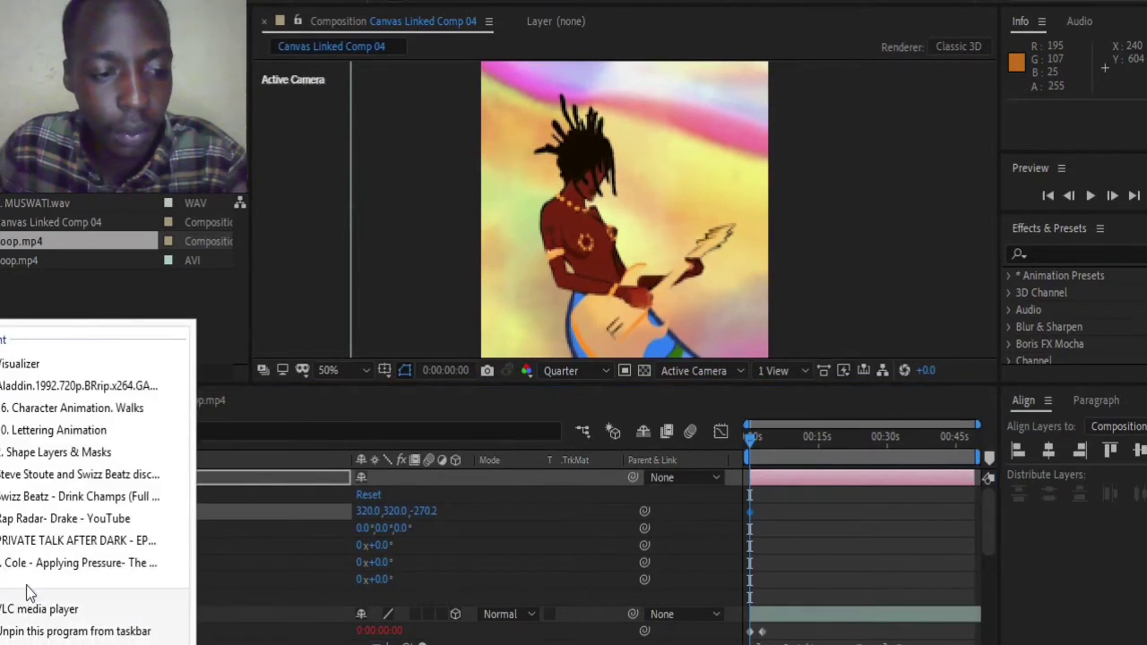
{"action": "left_click", "coordinate": [34, 373]}
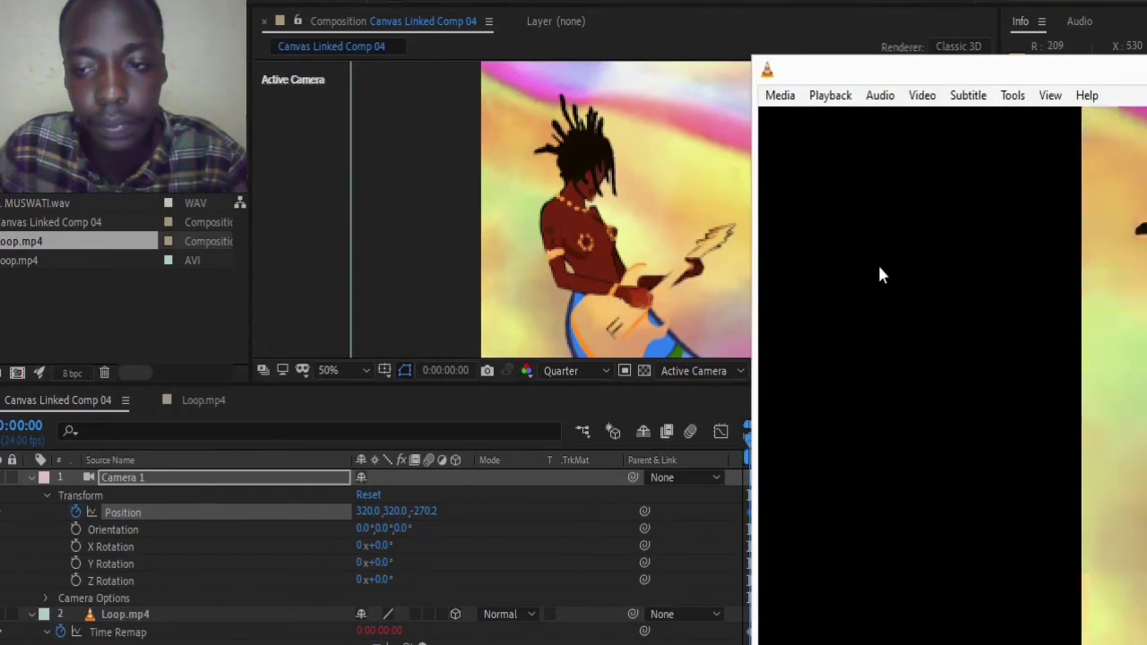
{"action": "double_click", "coordinate": [877, 263]}
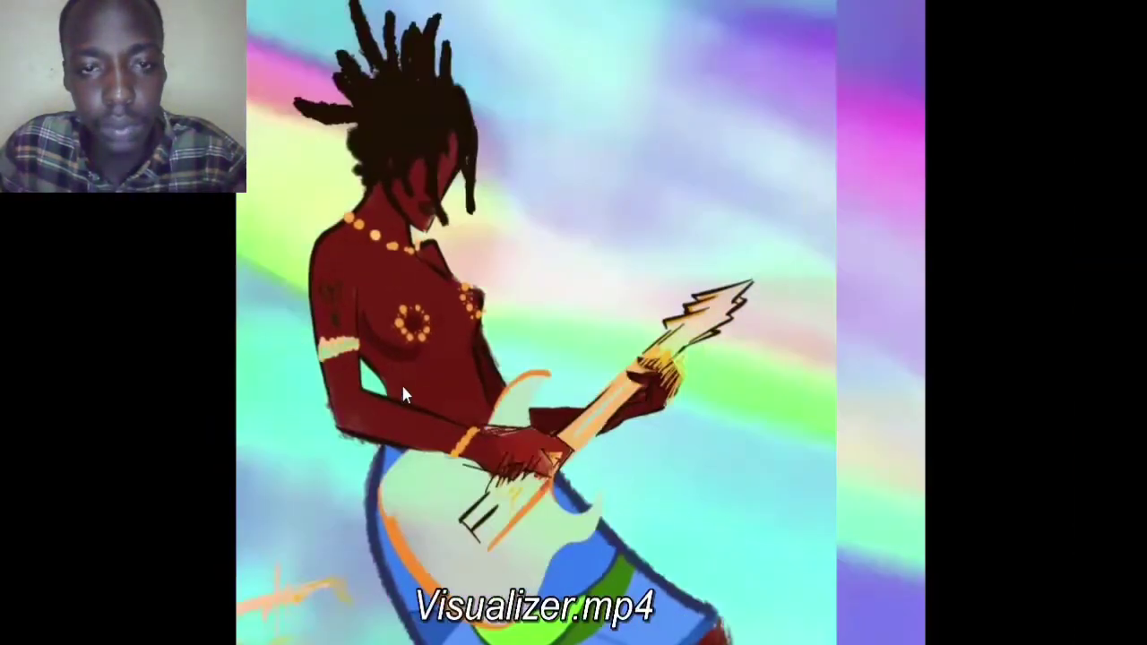
Step: Examine the opening framing of the Visualizer.mp4 reference in VLC media player, with the window maximized and the video rewound to the start
{"action": "double_click", "coordinate": [401, 381]}
{"action": "left_click", "coordinate": [923, 50]}
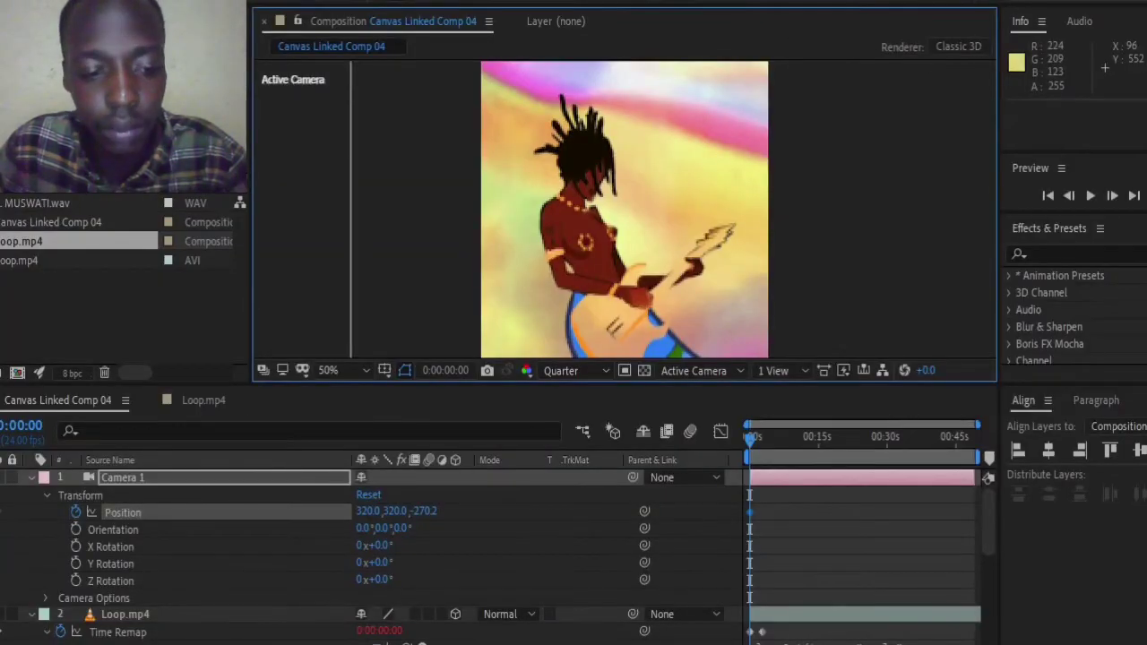
{"action": "key", "text": "alt+Tab"}
{"action": "double_click", "coordinate": [917, 75]}
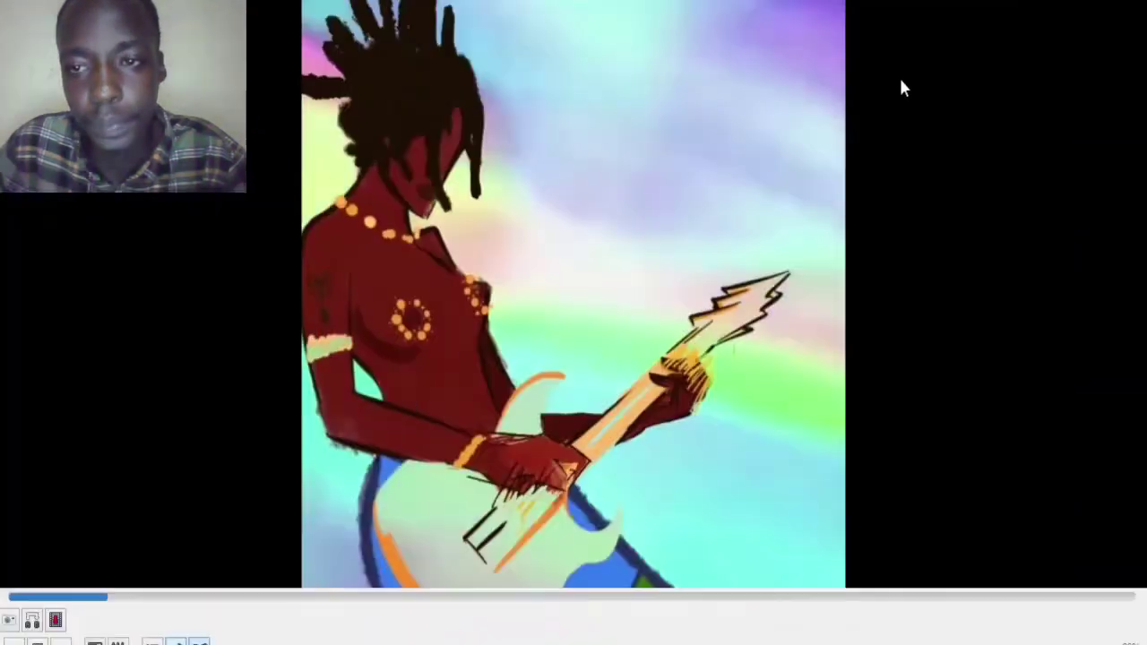
{"action": "key", "text": "Escape"}
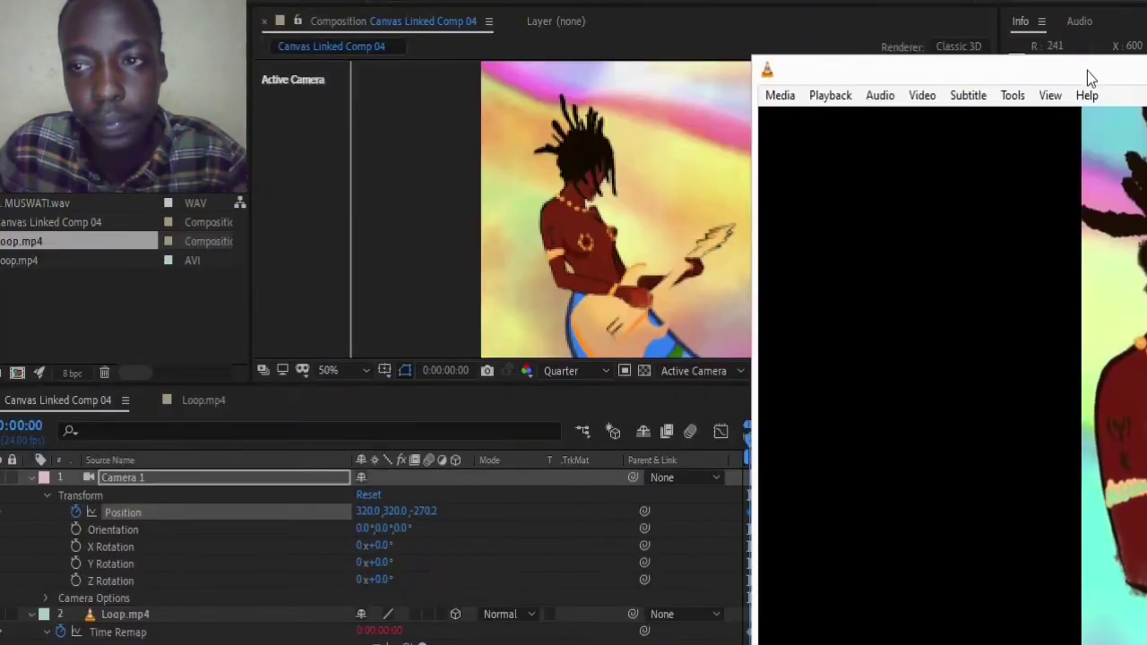
{"action": "left_click_drag", "start_coordinate": [1087, 71], "coordinate": [333, 73]}
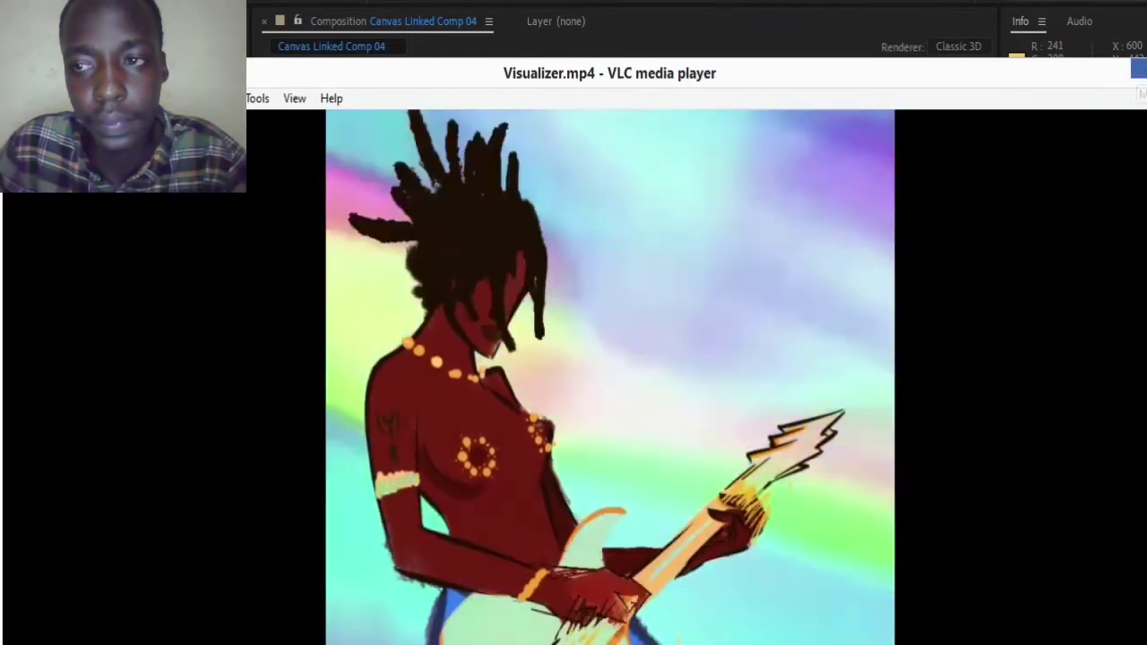
{"action": "left_click", "coordinate": [1140, 73]}
{"action": "left_click", "coordinate": [7, 595]}
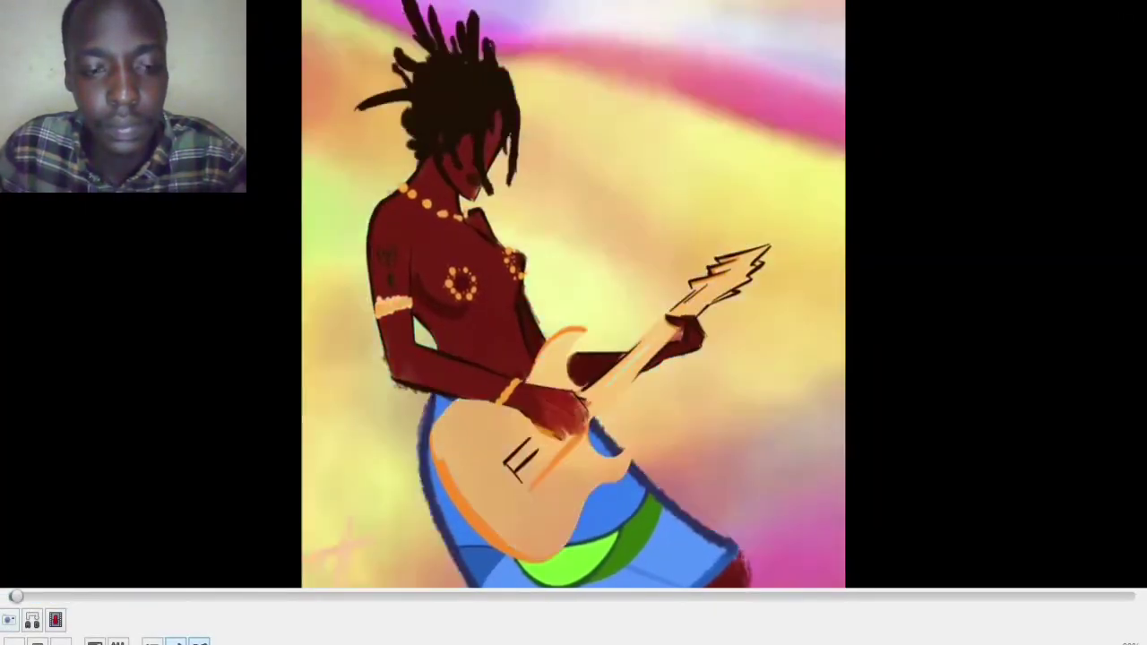
{"action": "left_click_drag", "start_coordinate": [20, 595], "coordinate": [2, 596]}
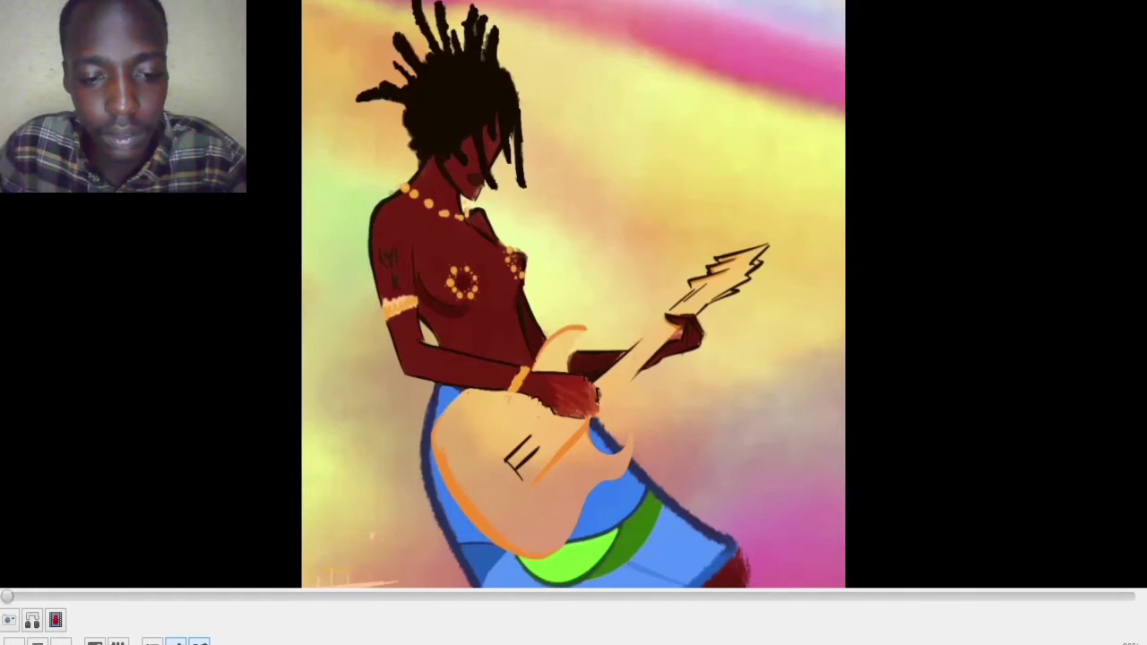
Step: Switch to After Effects and, at 0:00:00:00, shift the Loop.mp4 layer to X position 358 and Y position 282, matching the reference framing
{"action": "key", "text": "alt+Tab"}
{"action": "key", "text": "comma"}
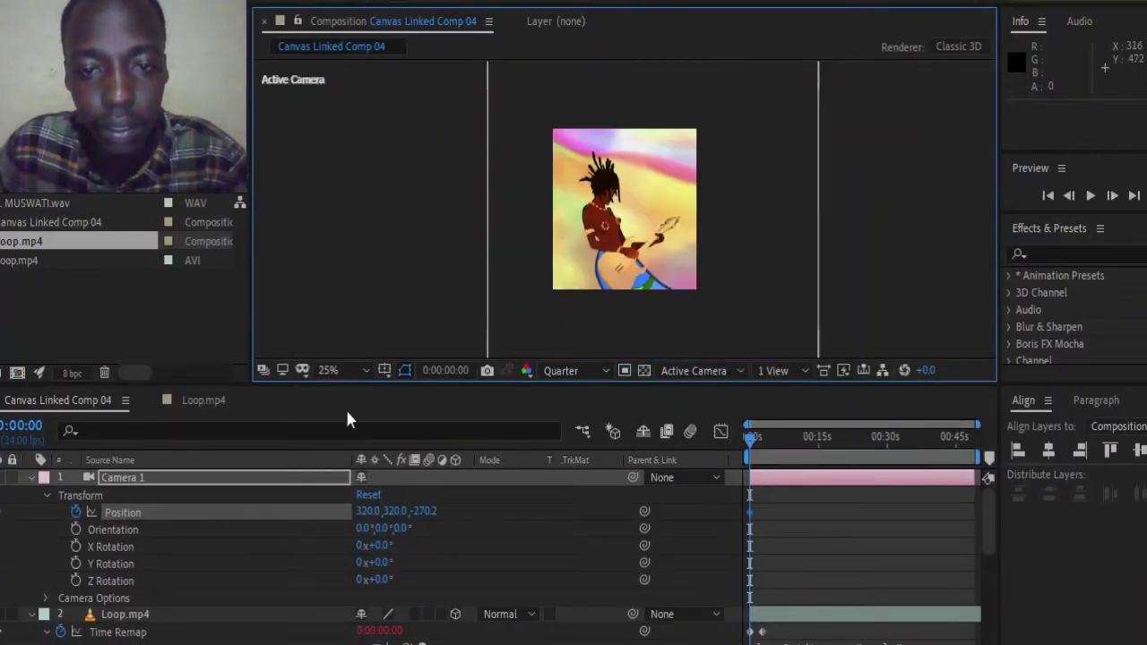
{"action": "key", "text": "alt+Tab"}
{"action": "key", "text": "alt+Tab"}
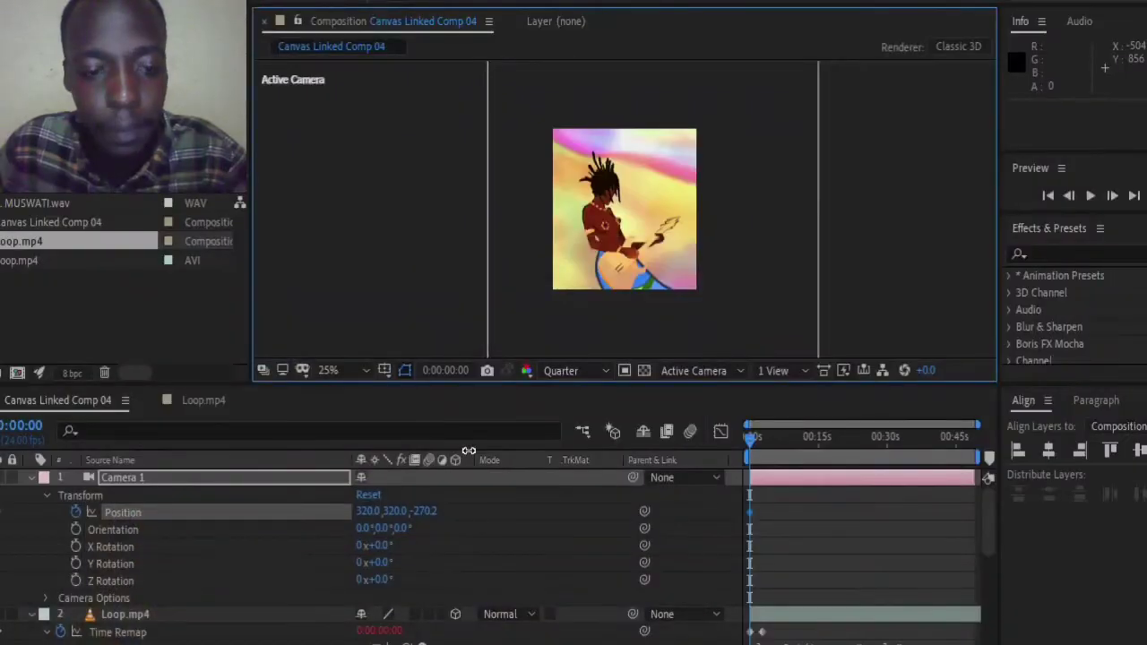
{"action": "scroll", "coordinate": [258, 565], "scroll_direction": "down", "scroll_amount": 3}
{"action": "scroll", "coordinate": [247, 578], "scroll_direction": "down", "scroll_amount": 2}
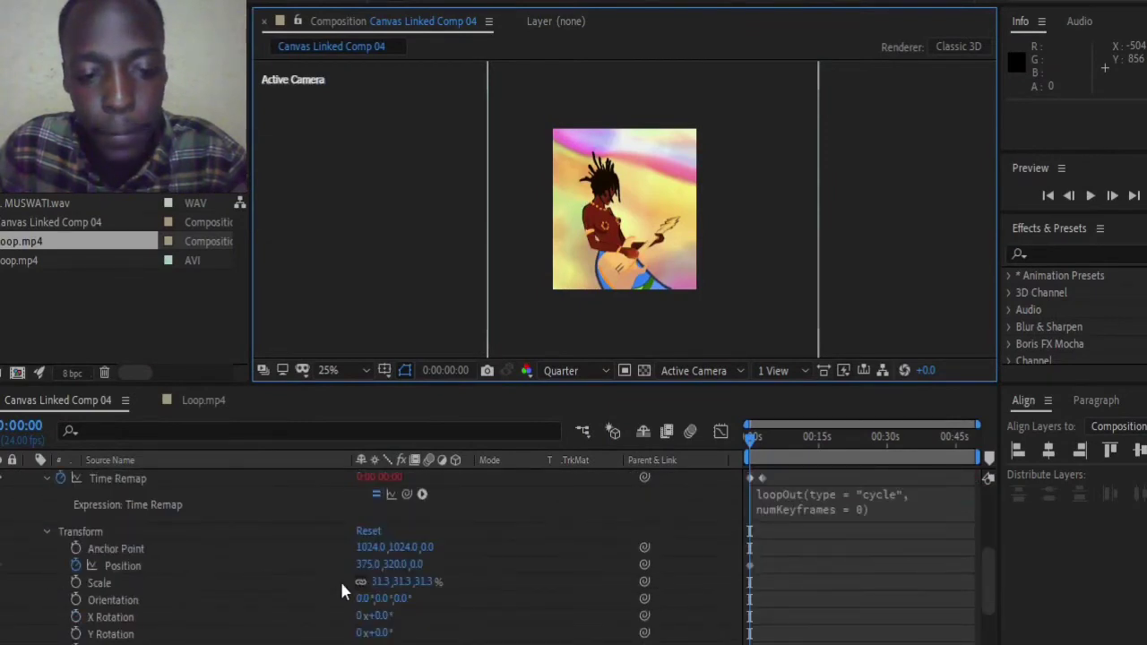
{"action": "left_click_drag", "start_coordinate": [392, 571], "coordinate": [354, 568]}
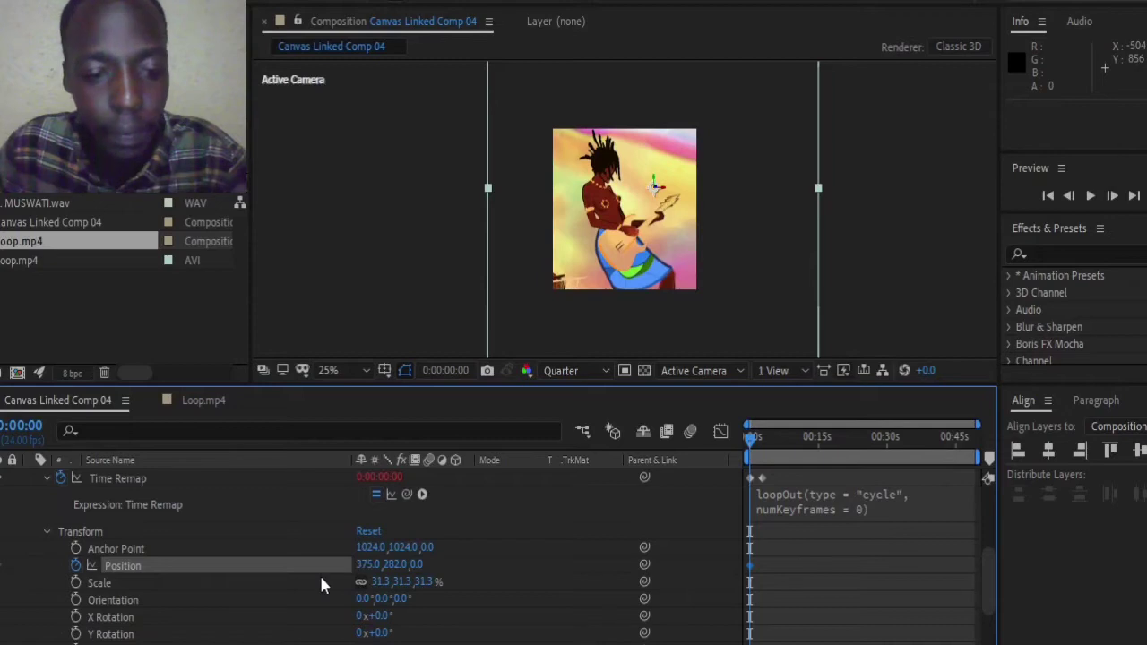
{"action": "scroll", "coordinate": [322, 585], "scroll_direction": "up", "scroll_amount": 2}
{"action": "scroll", "coordinate": [322, 584], "scroll_direction": "up", "scroll_amount": 2}
{"action": "scroll", "coordinate": [322, 585], "scroll_direction": "down", "scroll_amount": 2}
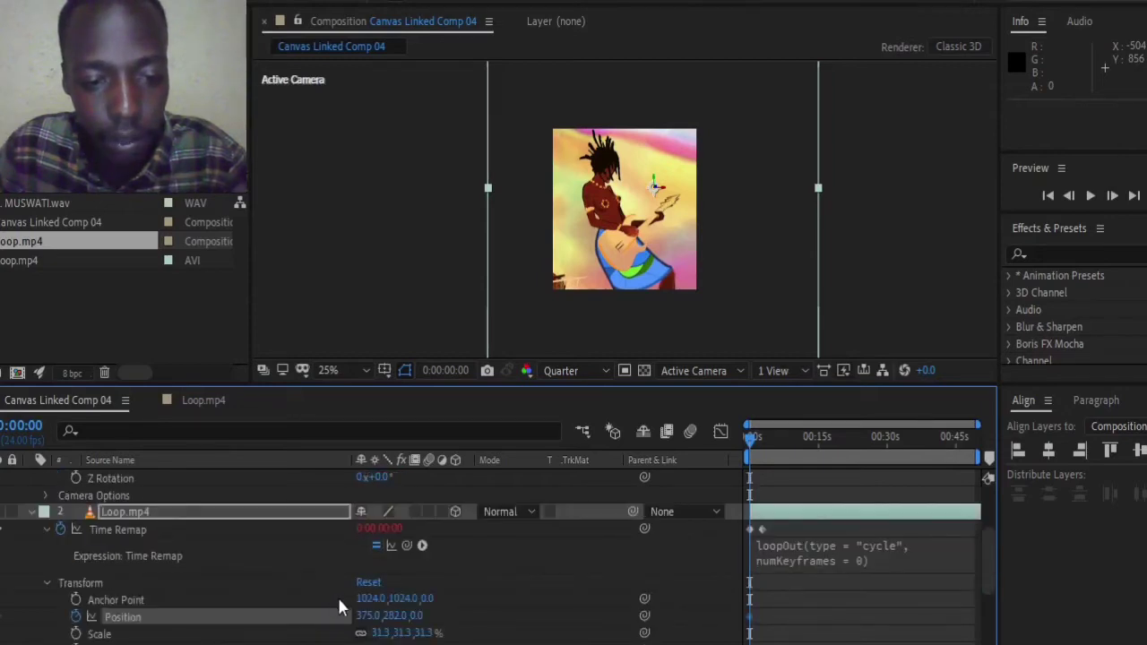
{"action": "mouse_move", "coordinate": [367, 619]}
{"action": "left_mouse_down"}
{"action": "mouse_move", "coordinate": [341, 615]}
{"action": "mouse_move", "coordinate": [353, 615]}
{"action": "left_mouse_up"}
Step: At 0:00:00:00, set Camera 1's Z position to -255.2 and lower the Loop.mp4 layer to Y position 295
{"action": "scroll", "coordinate": [351, 618], "scroll_direction": "up", "scroll_amount": 3}
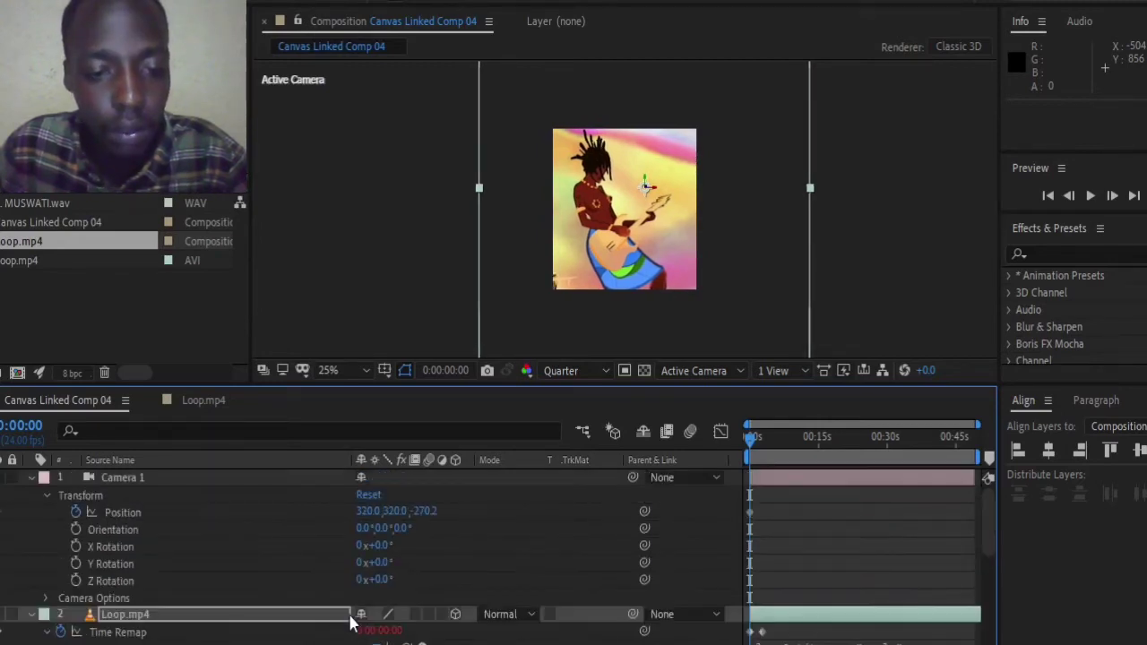
{"action": "left_click_drag", "start_coordinate": [425, 510], "coordinate": [434, 509]}
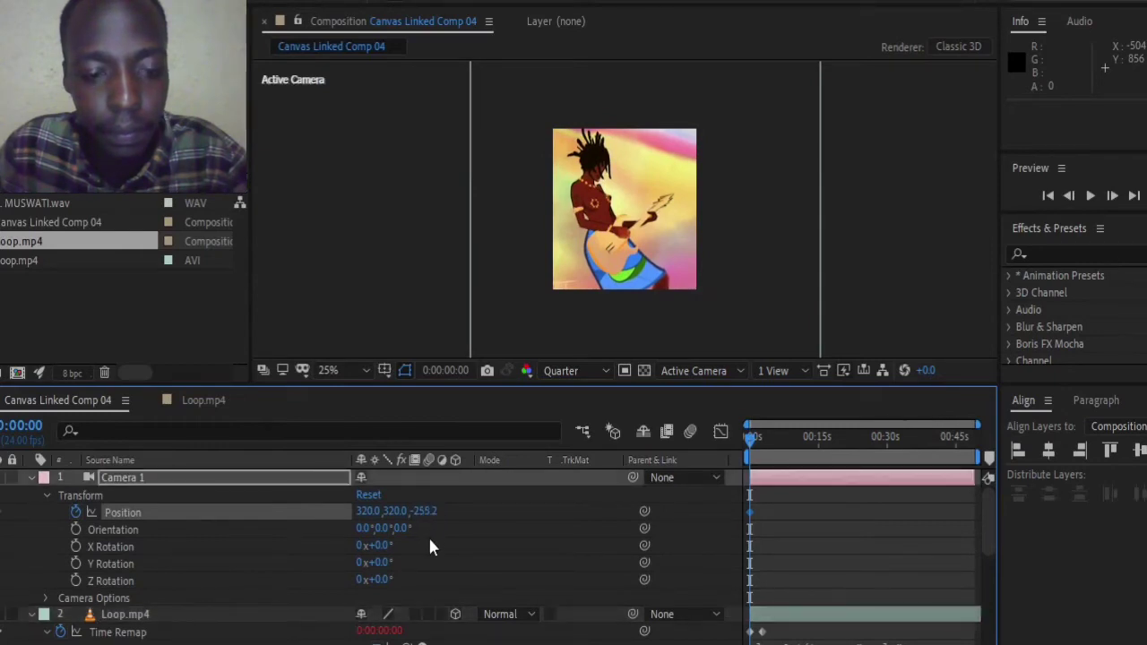
{"action": "scroll", "coordinate": [428, 535], "scroll_direction": "down", "scroll_amount": 4}
{"action": "left_click_drag", "start_coordinate": [390, 563], "coordinate": [400, 563]}
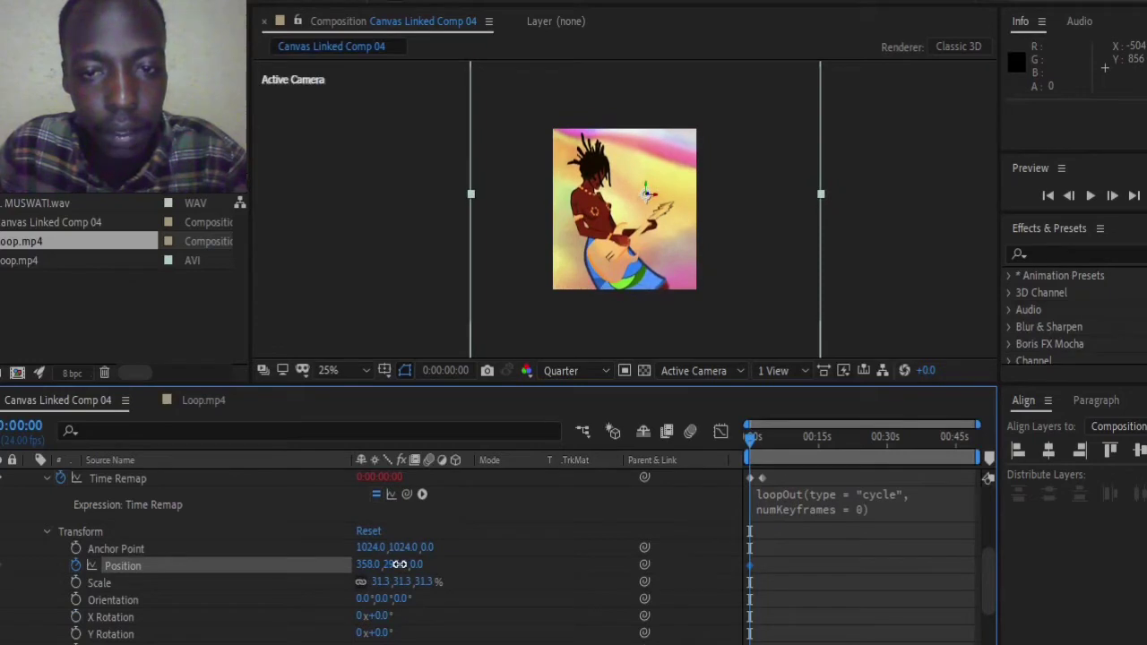
{"action": "scroll", "coordinate": [460, 518], "scroll_direction": "up", "scroll_amount": 4}
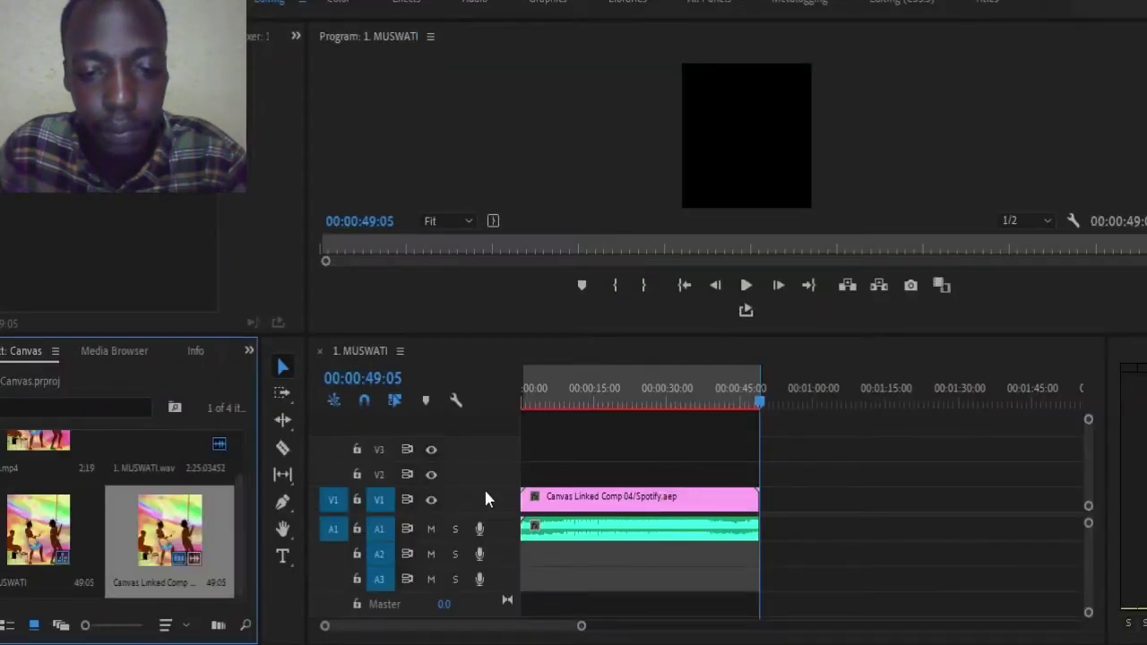
Step: Switch to Premiere Pro and play the music sequence from the start with the timeline enlarged, stopping at 00:00:04:19 for the next camera cue
{"action": "left_click", "coordinate": [528, 409]}
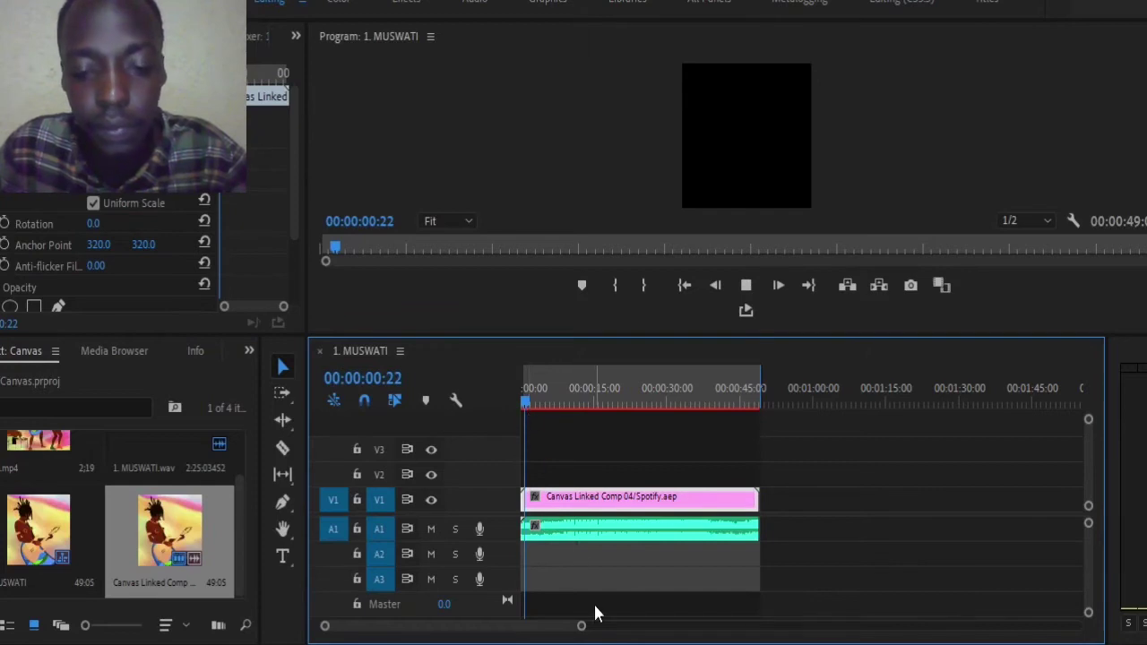
{"action": "left_click_drag", "start_coordinate": [583, 625], "coordinate": [470, 625]}
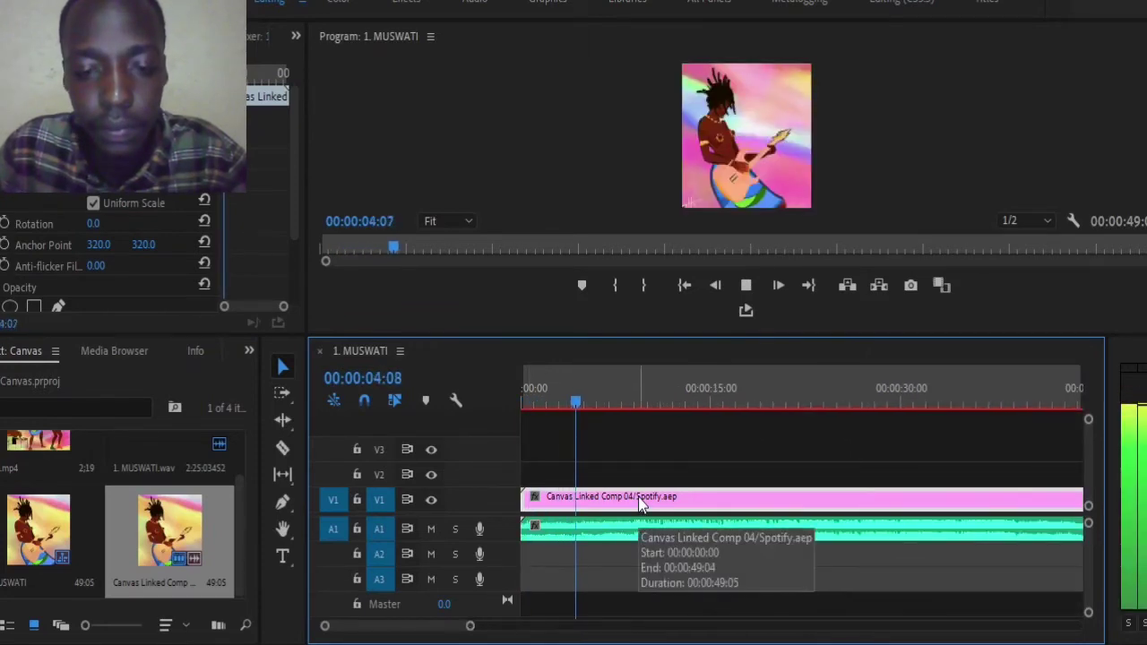
{"action": "key", "text": "space"}
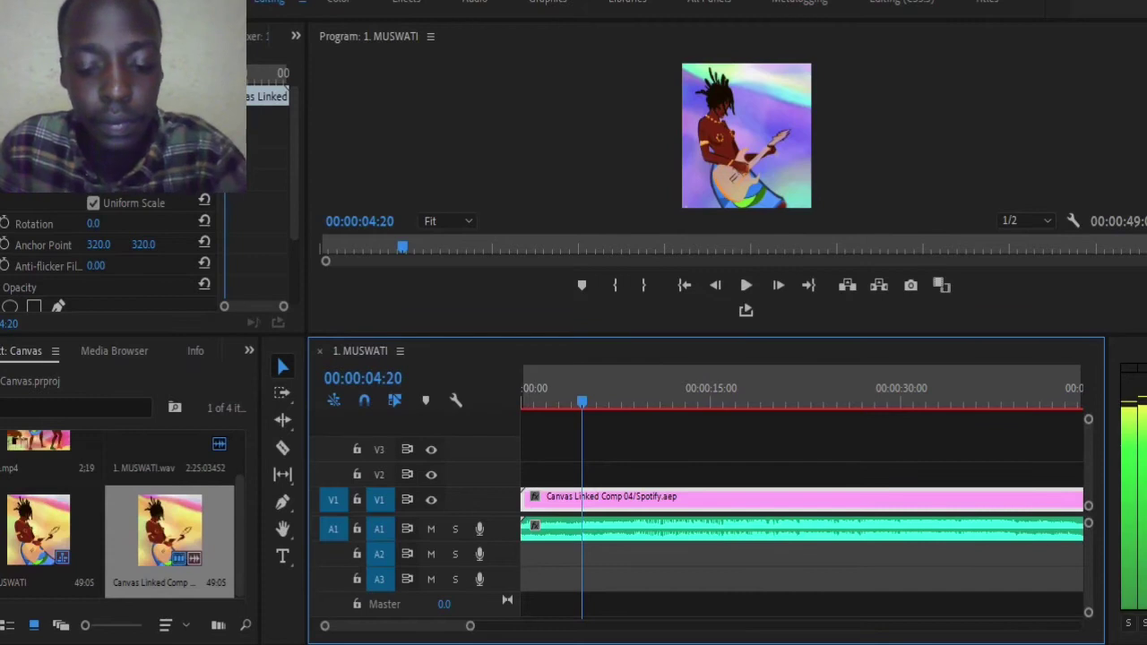
{"action": "key", "text": "Left"}
Step: Return to After Effects, go to 0:00:04:19, and move Camera 1 closer to Z position -194.2
{"action": "key", "text": "alt+Tab"}
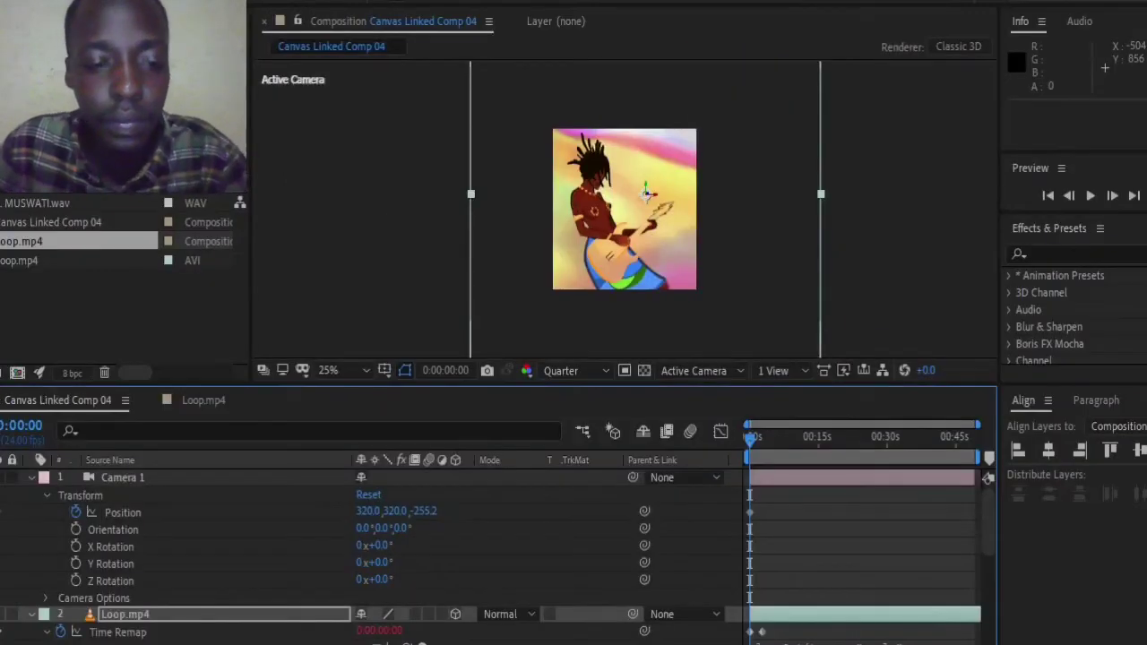
{"action": "left_click", "coordinate": [454, 367]}
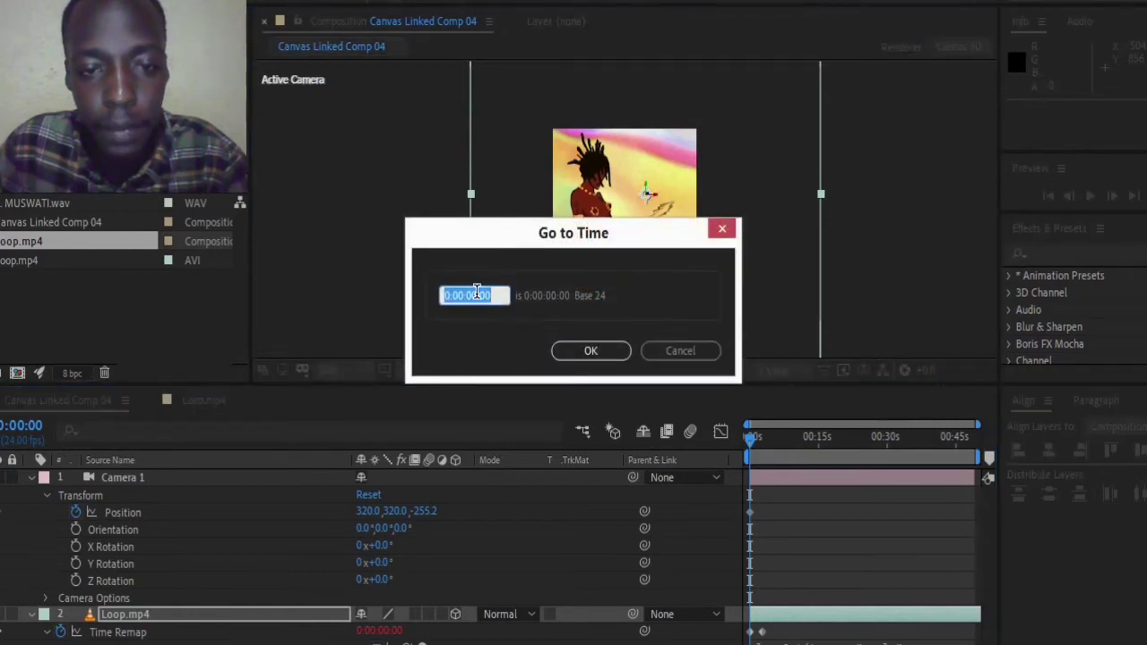
{"action": "type", "text": "400"}
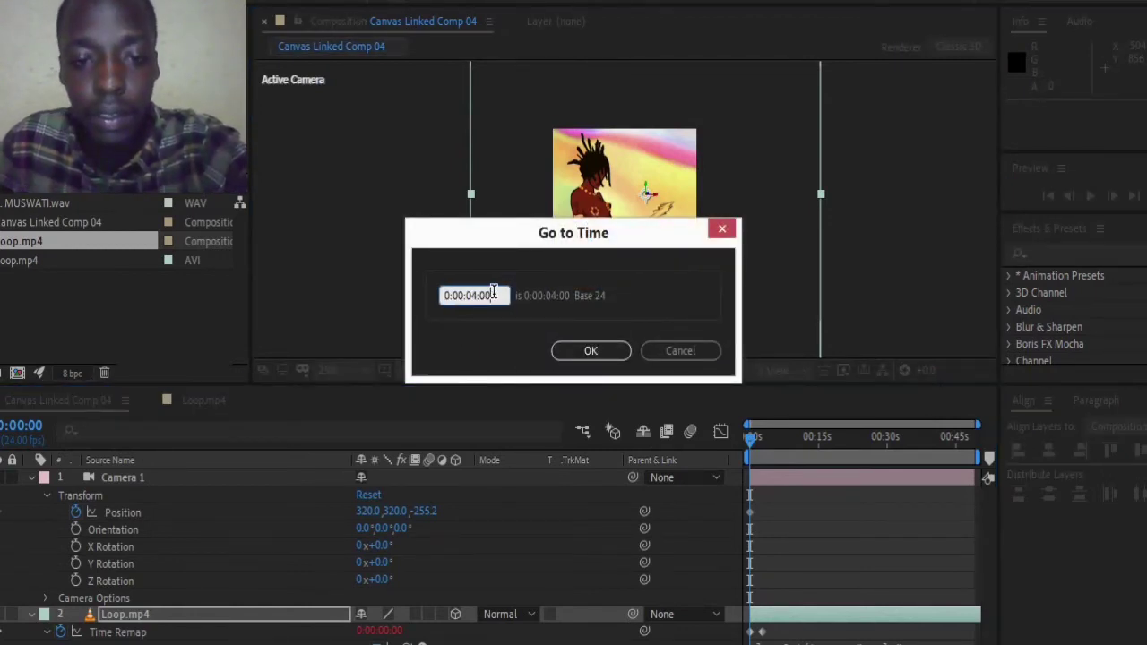
{"action": "type", "text": "19"}
{"action": "key", "text": "Return"}
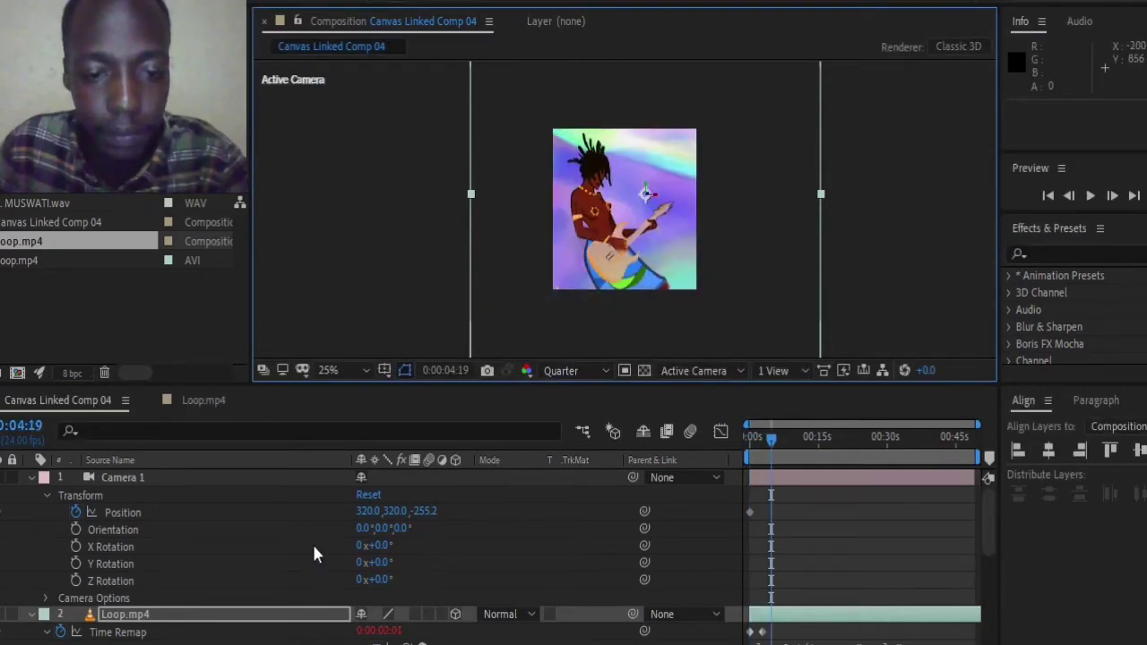
{"action": "scroll", "coordinate": [316, 572], "scroll_direction": "down", "scroll_amount": 3}
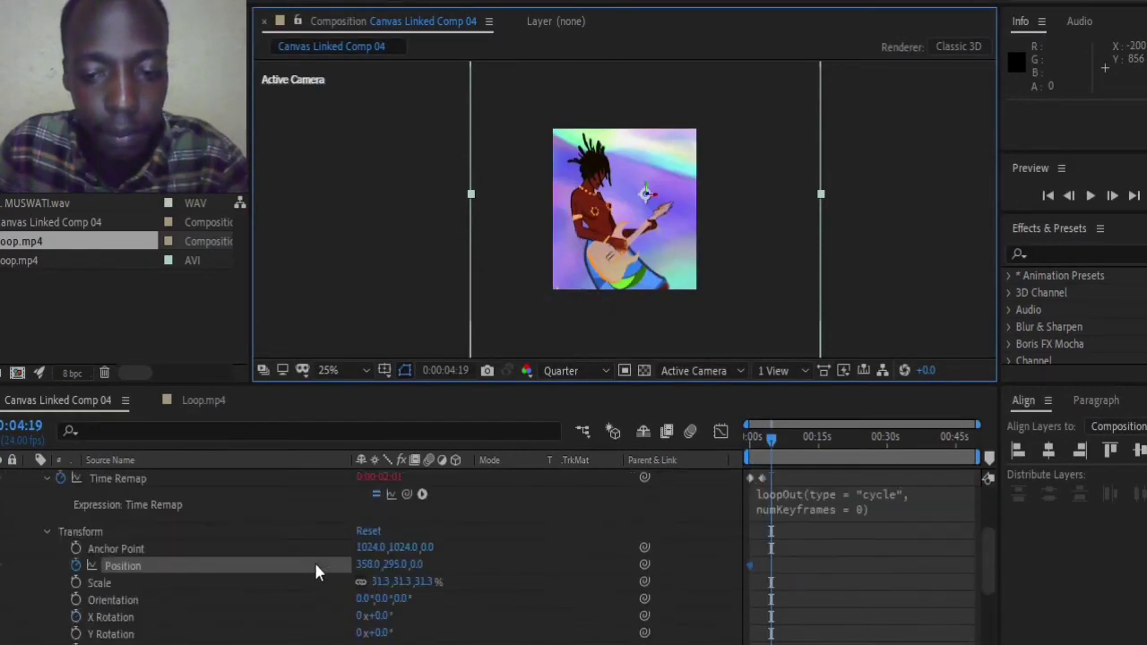
{"action": "scroll", "coordinate": [316, 572], "scroll_direction": "up", "scroll_amount": 2}
{"action": "scroll", "coordinate": [418, 527], "scroll_direction": "up", "scroll_amount": 3}
{"action": "left_click_drag", "start_coordinate": [421, 512], "coordinate": [476, 515]}
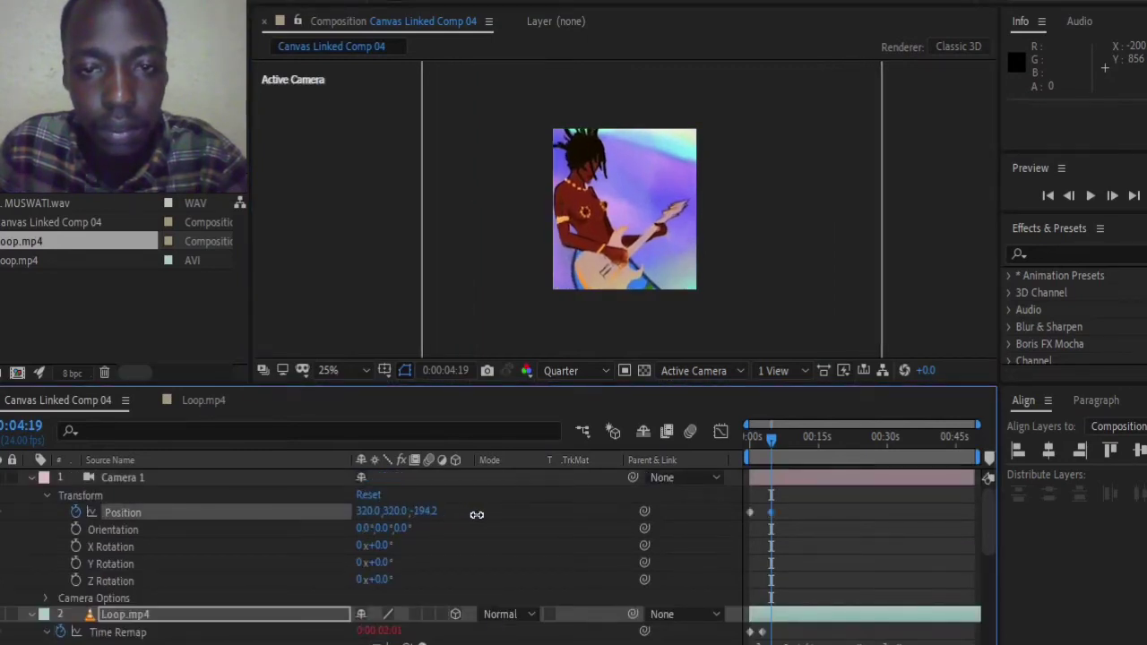
Step: At 0:00:04:19, set the Loop.mp4 layer's Position to X 356 and Y 319 to reframe the guitarist
{"action": "scroll", "coordinate": [465, 535], "scroll_direction": "down", "scroll_amount": 5}
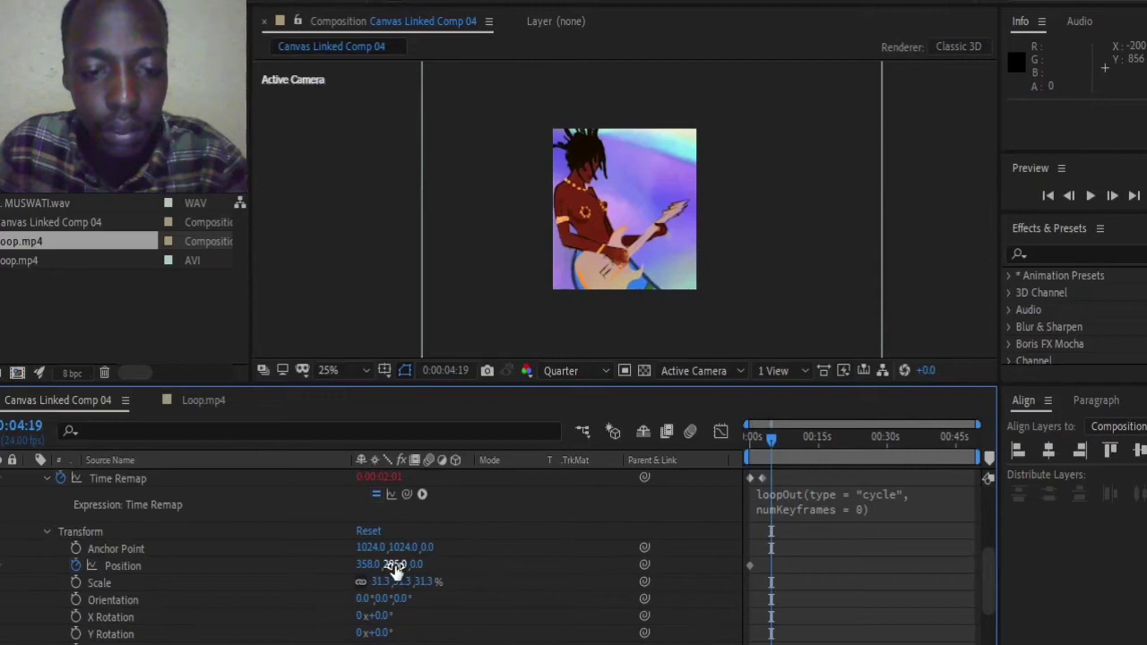
{"action": "left_click_drag", "start_coordinate": [394, 564], "coordinate": [414, 564]}
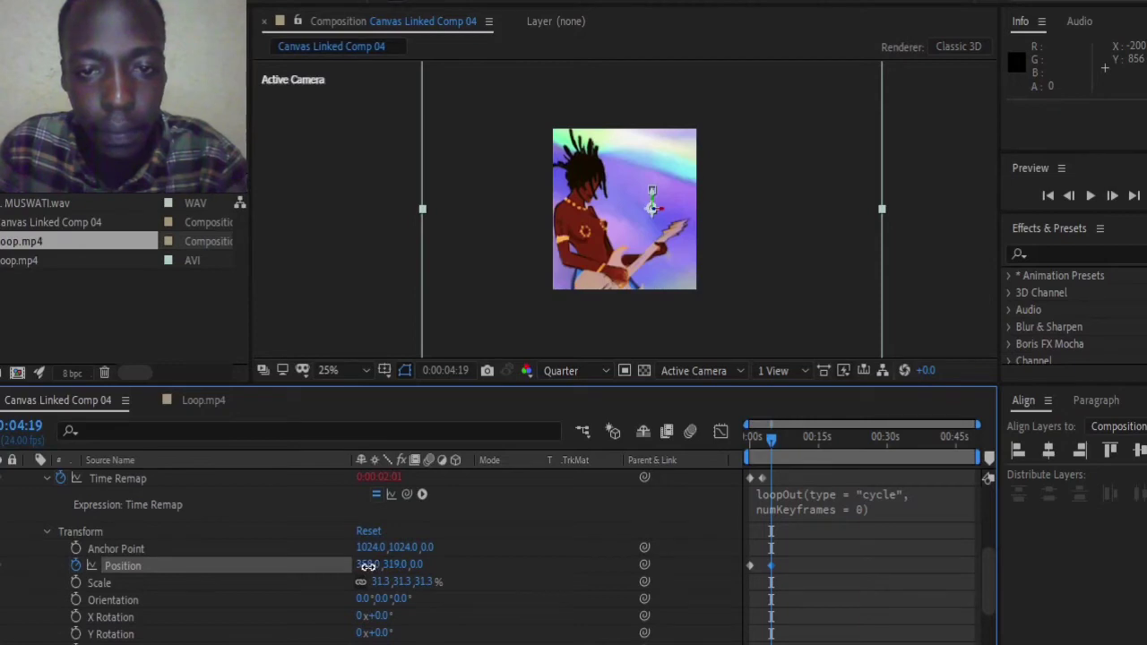
{"action": "left_click_drag", "start_coordinate": [365, 565], "coordinate": [362, 565]}
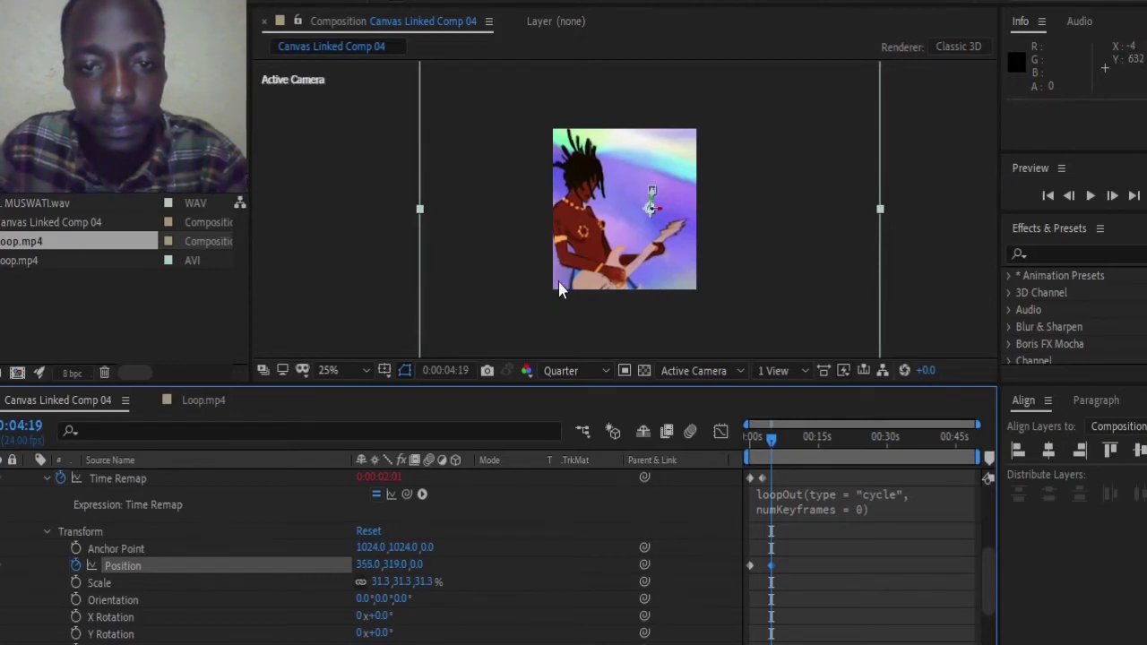
{"action": "key", "text": "period"}
{"action": "left_click_drag", "start_coordinate": [363, 563], "coordinate": [364, 563]}
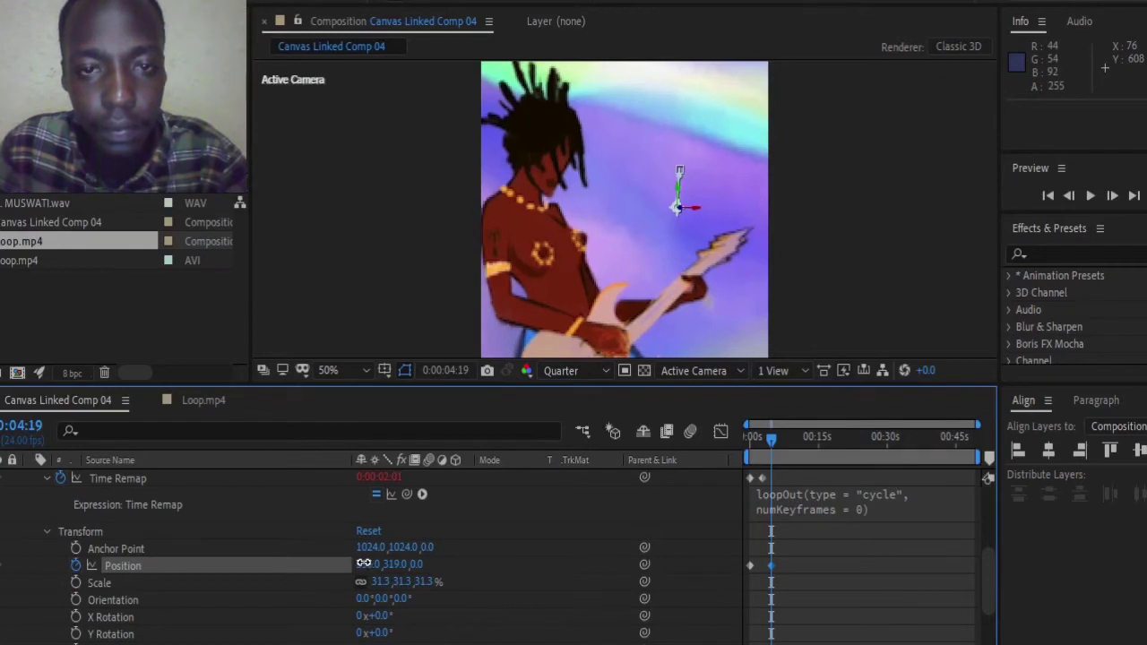
{"action": "key", "text": "comma"}
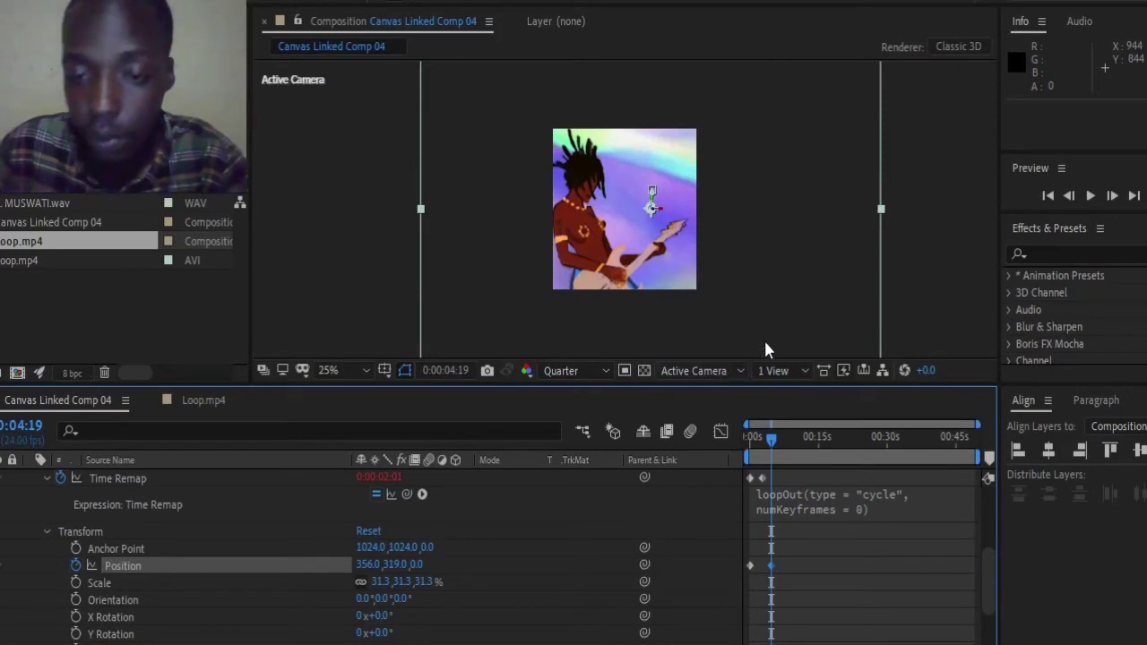
Step: Preview the camera move from the start of the composition
{"action": "left_click_drag", "start_coordinate": [773, 445], "coordinate": [751, 448]}
{"action": "key", "text": "space"}
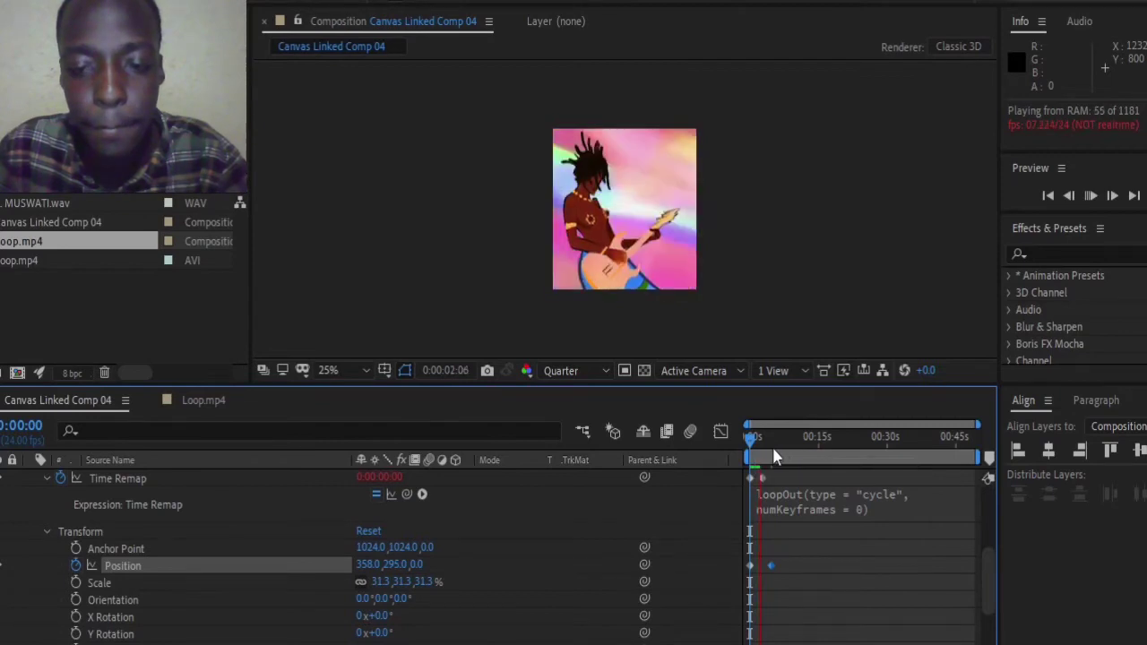
{"action": "key", "text": "space"}
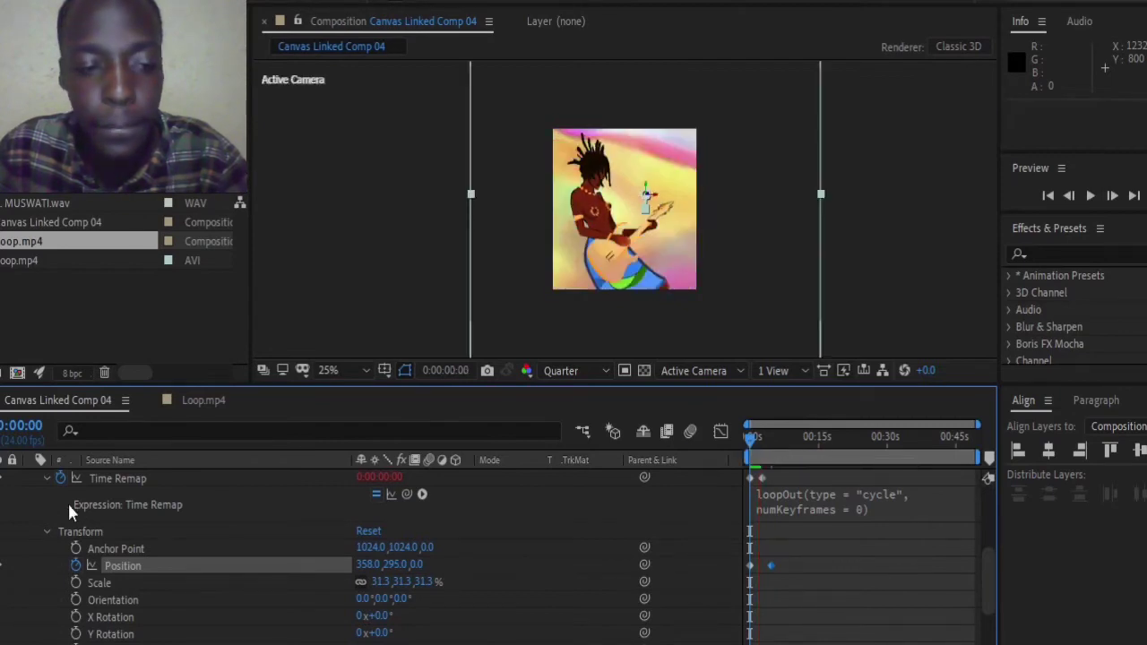
Step: Collapse the properties of the Camera 1 and Loop.mp4 layers in the timeline
{"action": "scroll", "coordinate": [20, 557], "scroll_direction": "up", "scroll_amount": 3}
{"action": "left_click", "coordinate": [30, 477]}
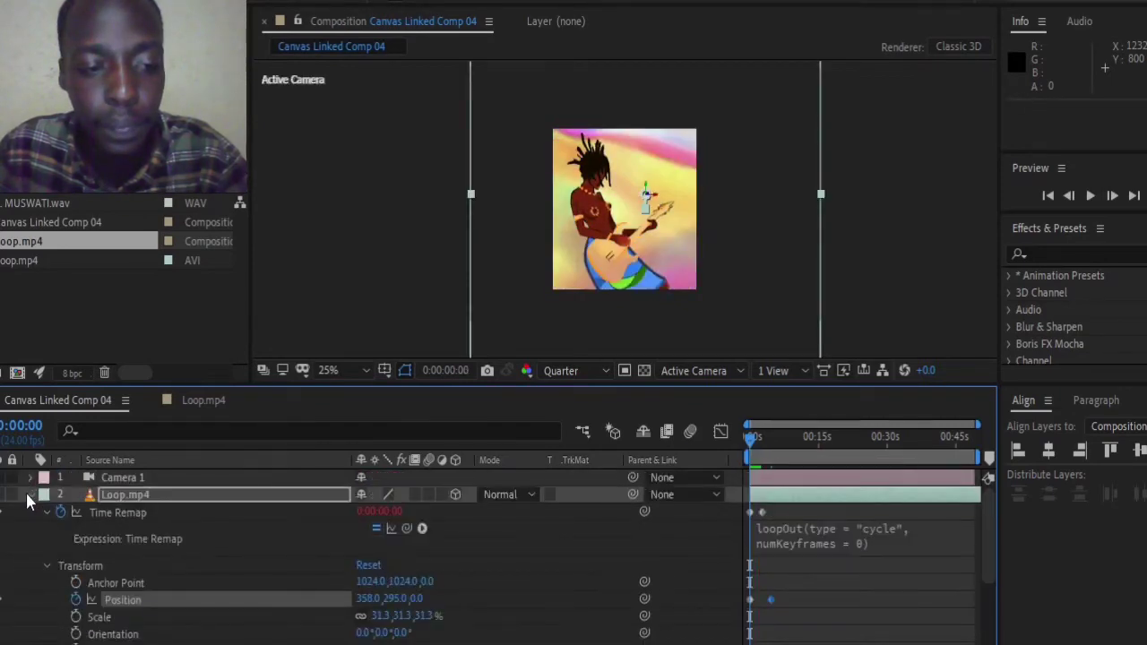
{"action": "left_click", "coordinate": [30, 495]}
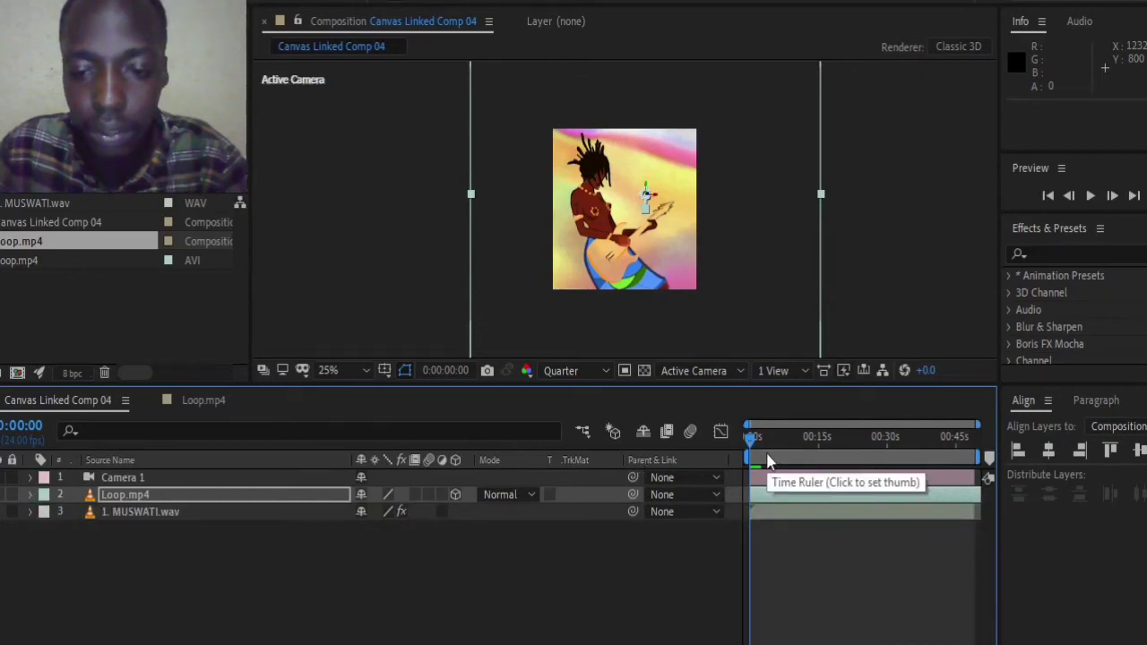
Step: Play the composition again to check the push-in on the guitarist, and park the playhead at 0:00:04:12
{"action": "key", "text": "space"}
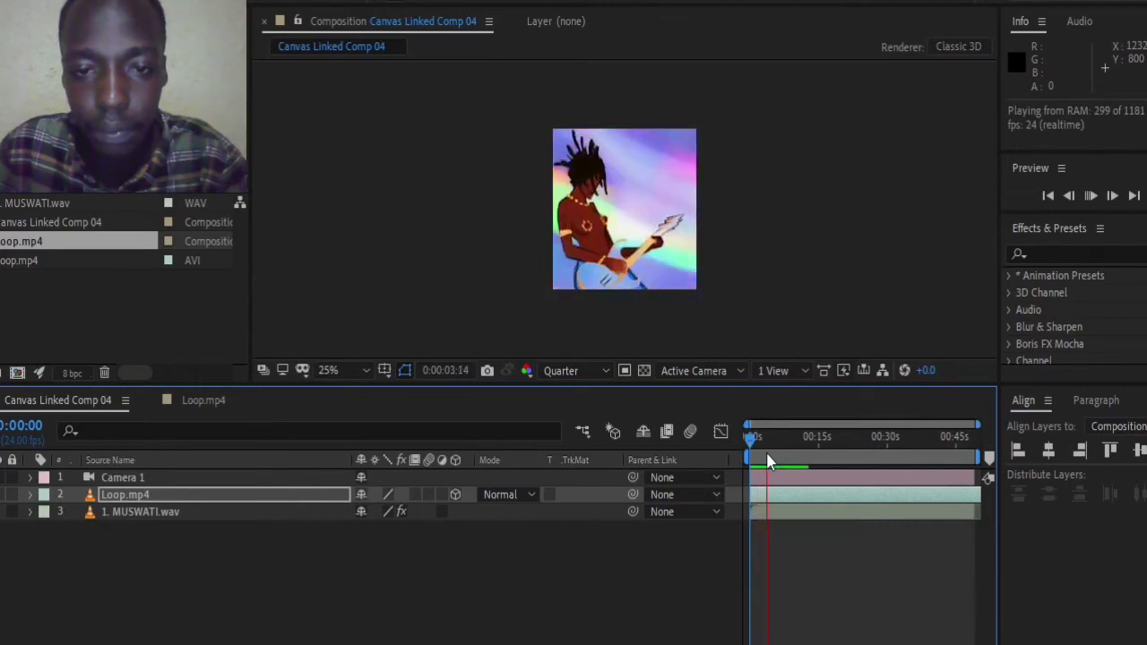
{"action": "key", "text": "space"}
{"action": "mouse_move", "coordinate": [771, 443]}
{"action": "left_mouse_down"}
{"action": "mouse_move", "coordinate": [739, 441]}
{"action": "mouse_move", "coordinate": [770, 442]}
{"action": "left_mouse_up"}
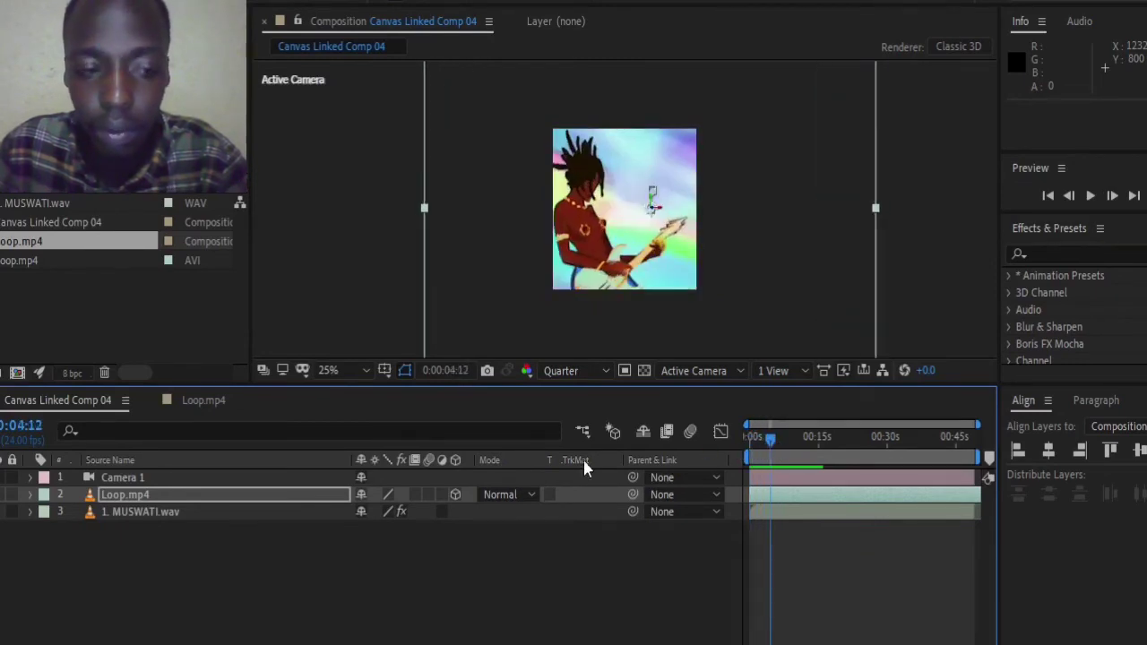
Step: Expand the Loop.mp4 and Camera 1 properties, and copy the camera's Position keyframe at 0:00:00:00
{"action": "left_click", "coordinate": [30, 498]}
{"action": "scroll", "coordinate": [23, 517], "scroll_direction": "up", "scroll_amount": 1}
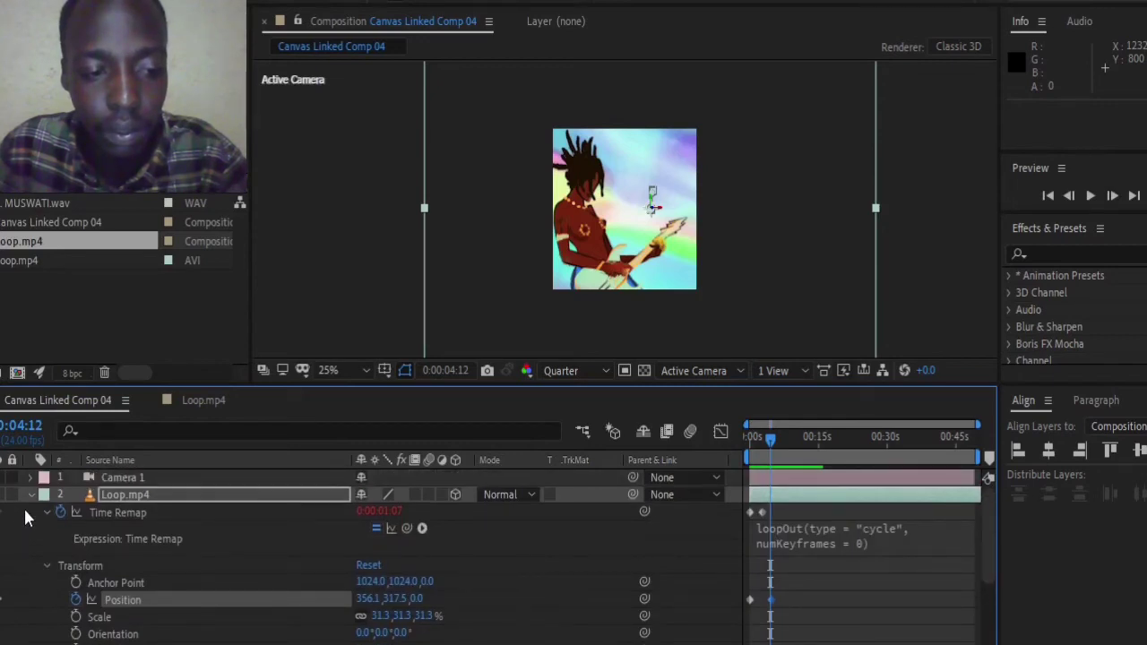
{"action": "left_click", "coordinate": [32, 477]}
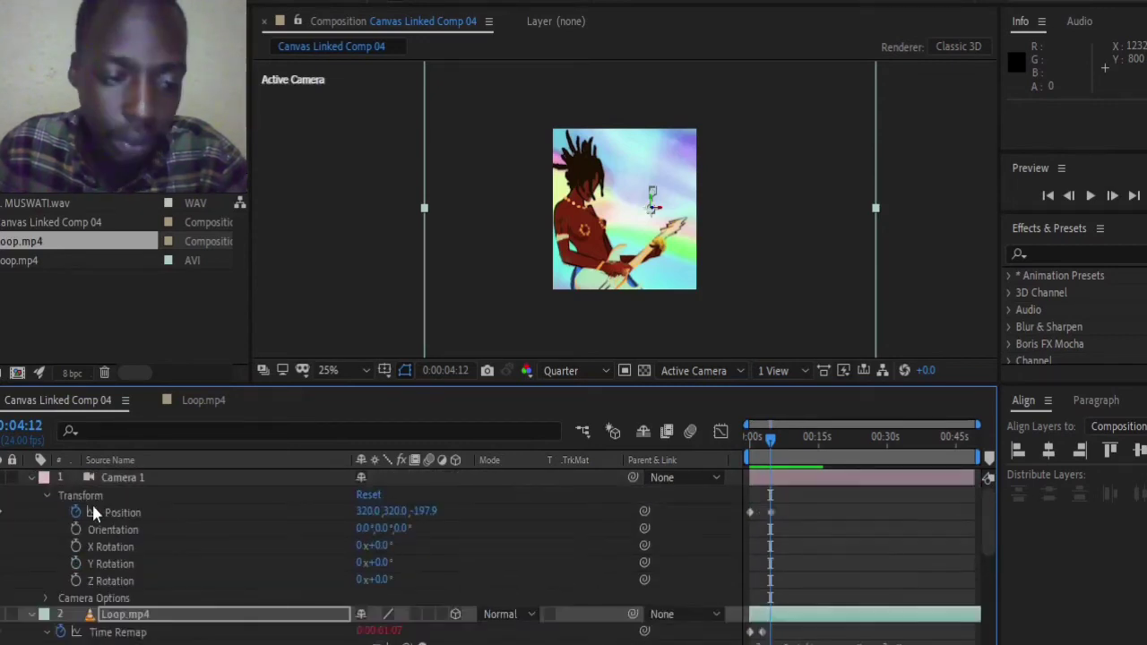
{"action": "left_click", "coordinate": [749, 513]}
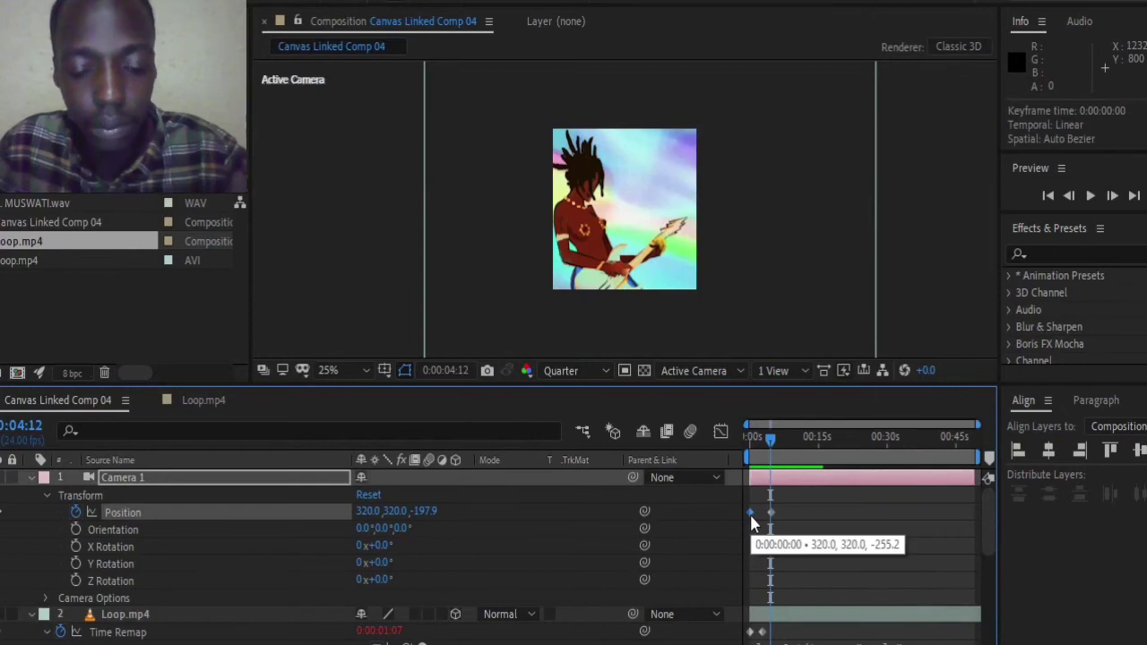
{"action": "key", "text": "ctrl+c"}
{"action": "scroll", "coordinate": [802, 546], "scroll_direction": "down", "scroll_amount": 1}
{"action": "scroll", "coordinate": [802, 542], "scroll_direction": "up", "scroll_amount": 1}
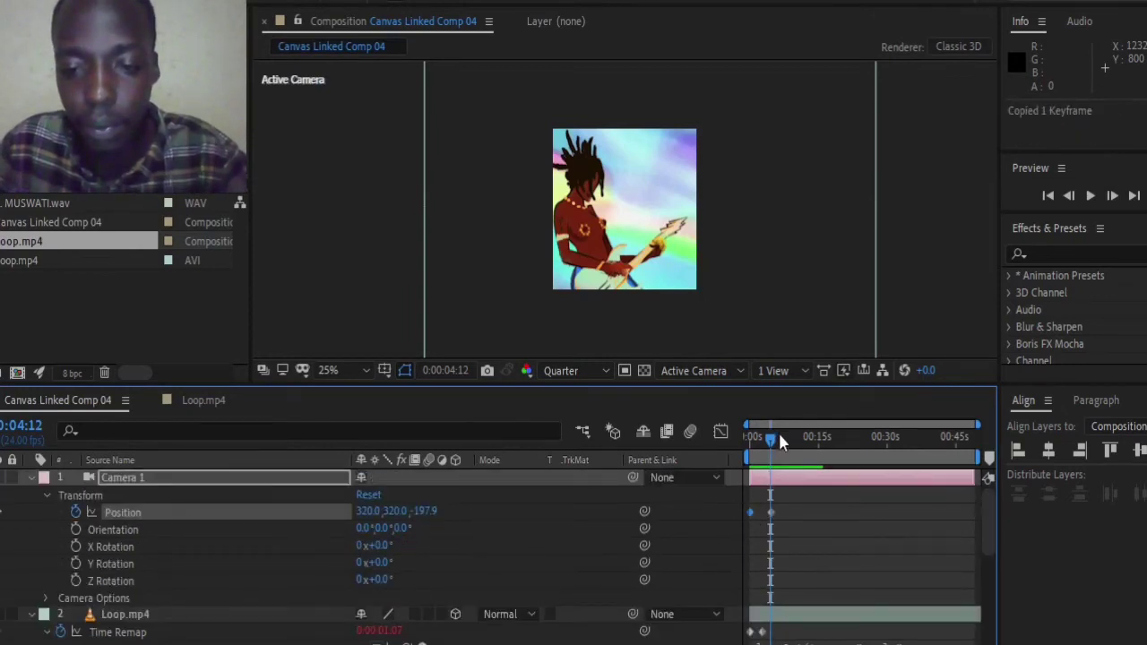
{"action": "left_click_drag", "start_coordinate": [777, 441], "coordinate": [785, 434]}
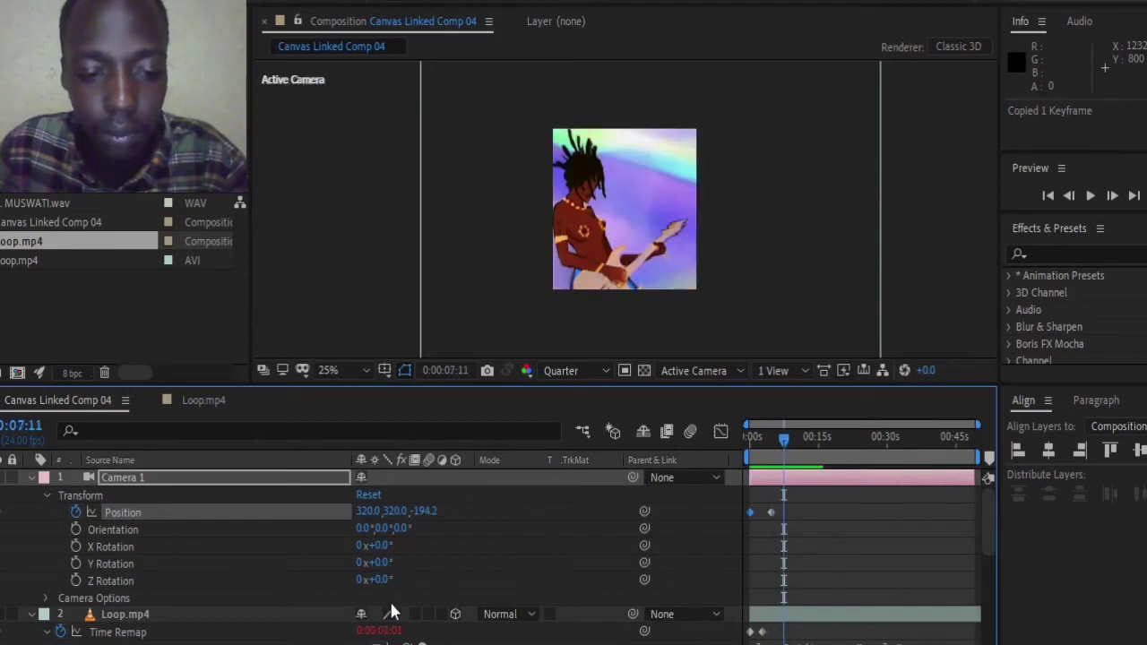
Step: Switch to Premiere Pro, play the 1. MUSWATI sequence, and step the playhead back to 00:00:09:00 to locate the musical cue
{"action": "left_click", "coordinate": [310, 642]}
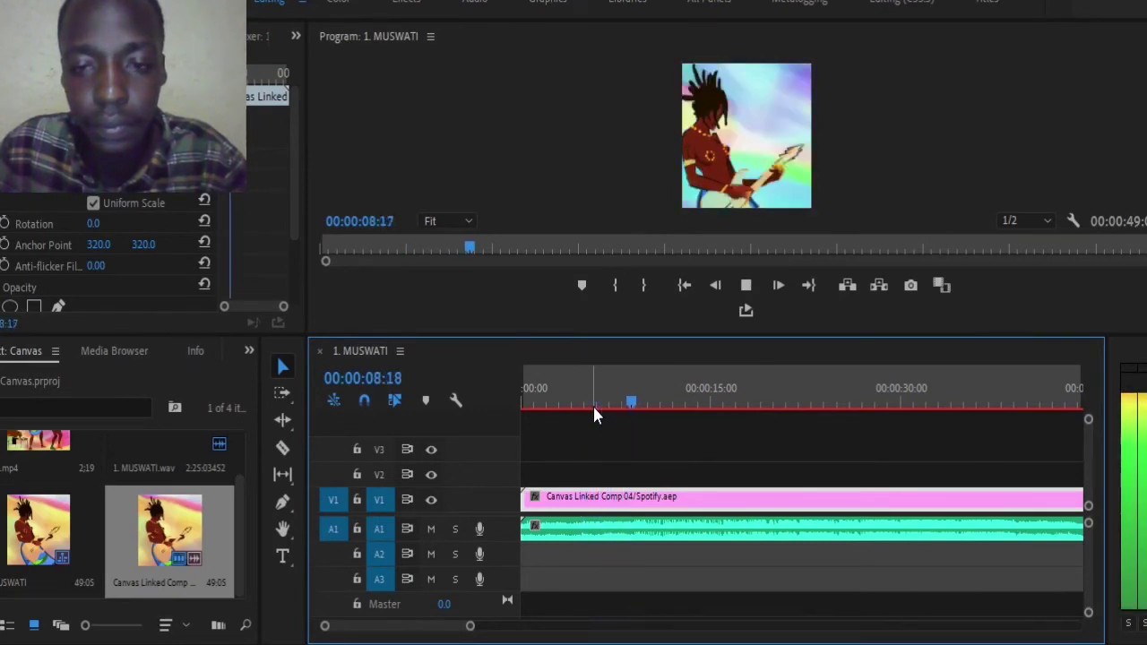
{"action": "key", "text": "space"}
{"action": "key", "text": "Left"}
{"action": "key", "text": "Left"}
{"action": "key", "text": "Left"}
{"action": "key", "text": "Left"}
{"action": "key", "text": "Left"}
{"action": "key", "text": "Left"}
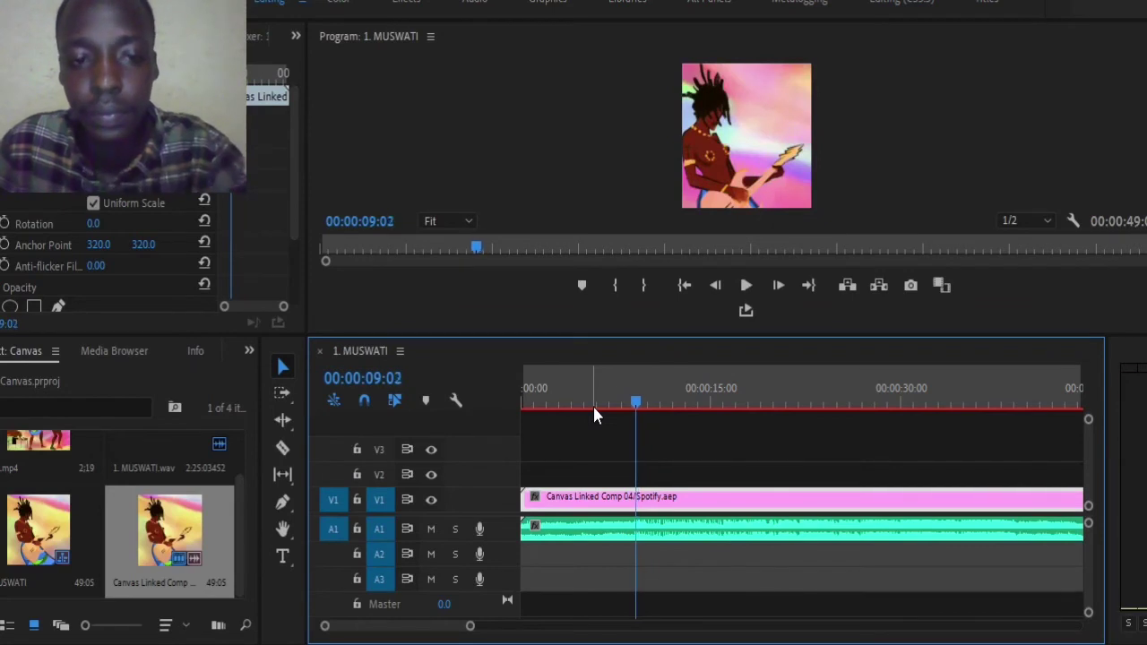
{"action": "key", "text": "Left"}
{"action": "key", "text": "Left"}
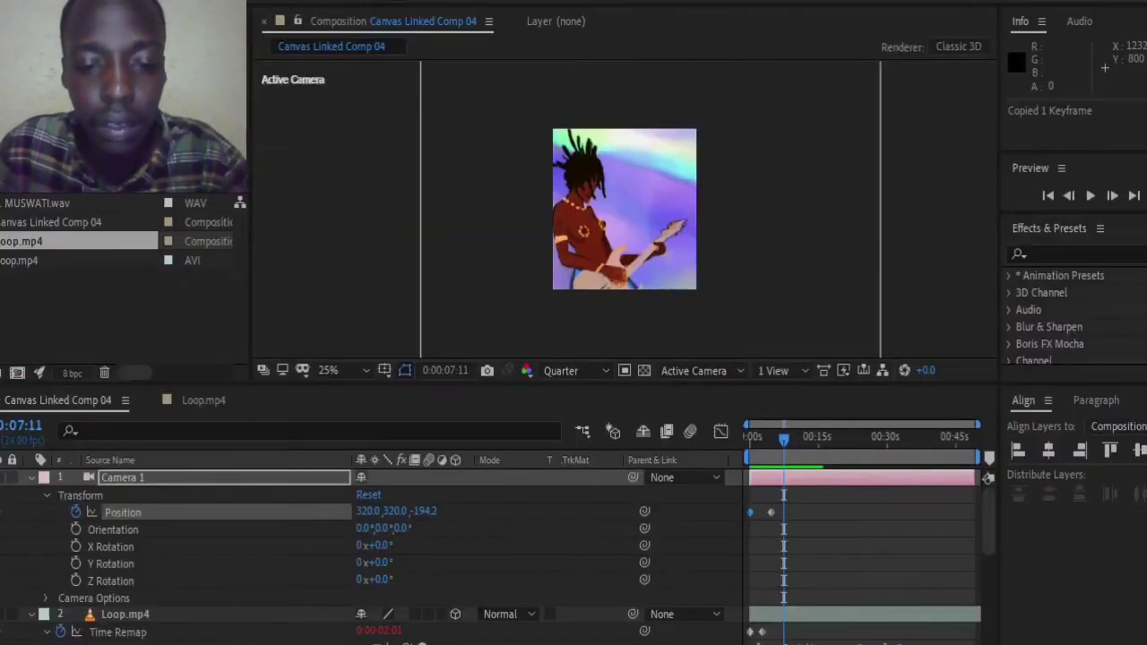
Step: Switch to After Effects, move the playhead to 0:00:09:00, and paste the copied Position keyframe onto Camera 1
{"action": "left_click", "coordinate": [491, 433]}
{"action": "left_click", "coordinate": [443, 371]}
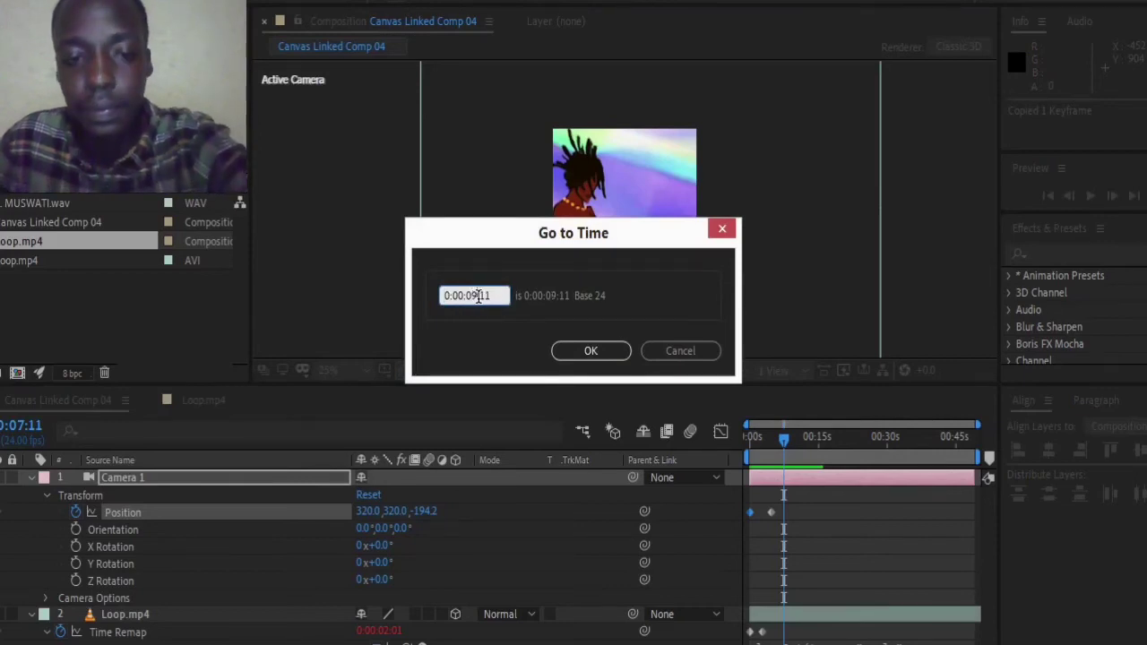
{"action": "key", "text": "Return"}
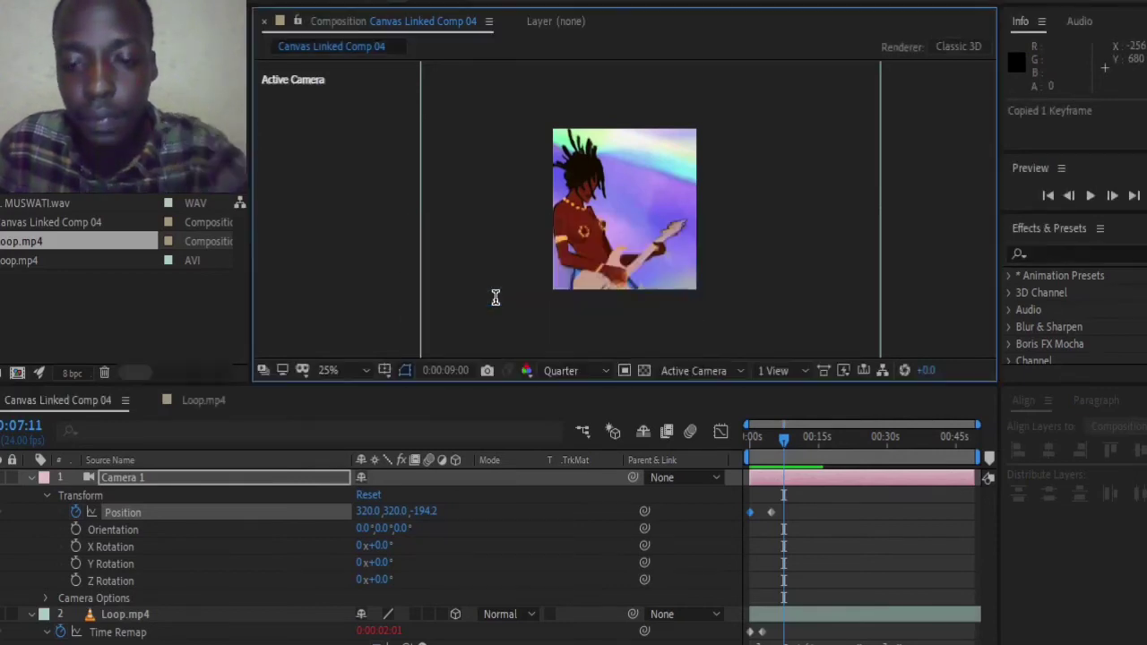
{"action": "key", "text": "ctrl+v"}
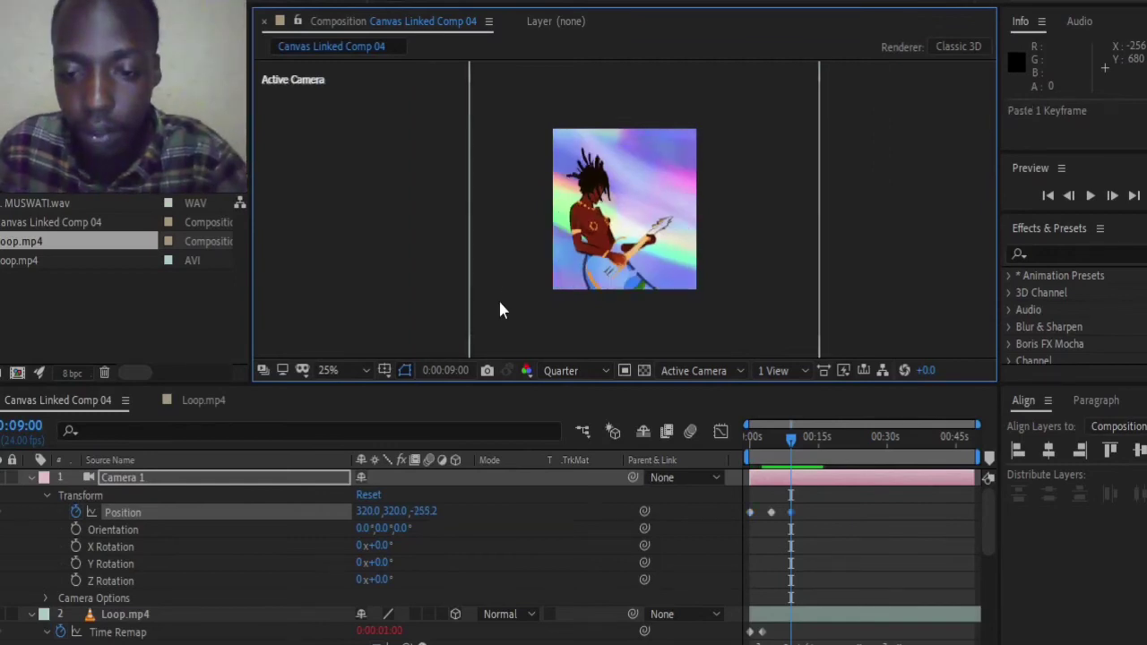
Step: Copy the Loop.mp4 layer's first Position keyframe and paste it at 0:00:09:00
{"action": "scroll", "coordinate": [776, 552], "scroll_direction": "down", "scroll_amount": 3}
{"action": "left_click", "coordinate": [769, 566]}
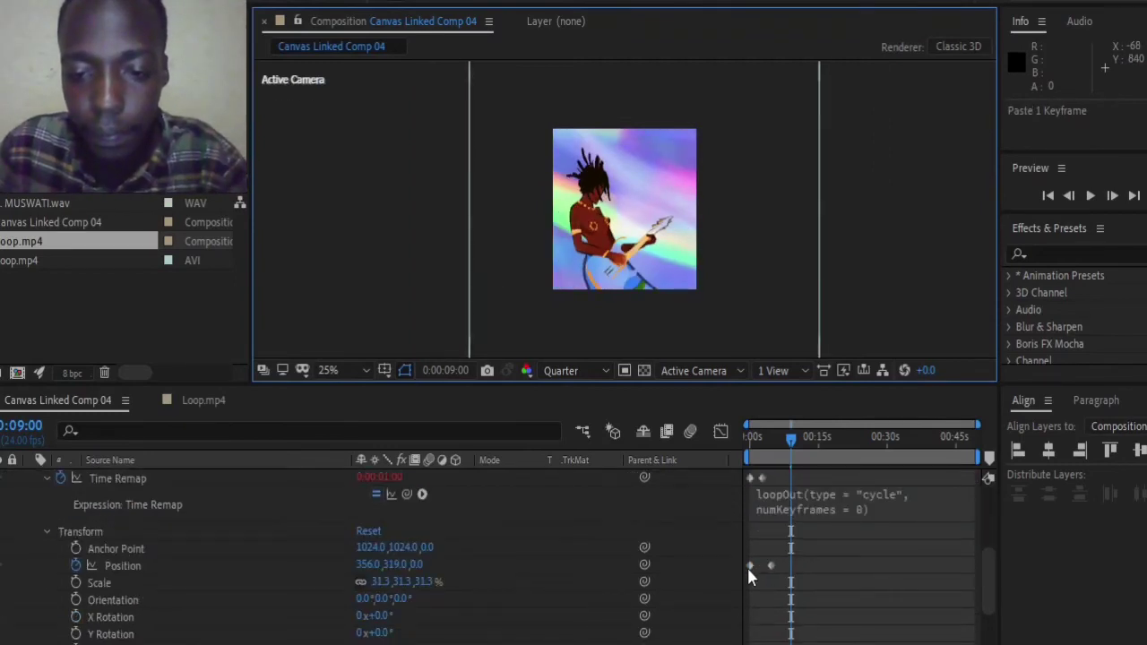
{"action": "left_click", "coordinate": [749, 567]}
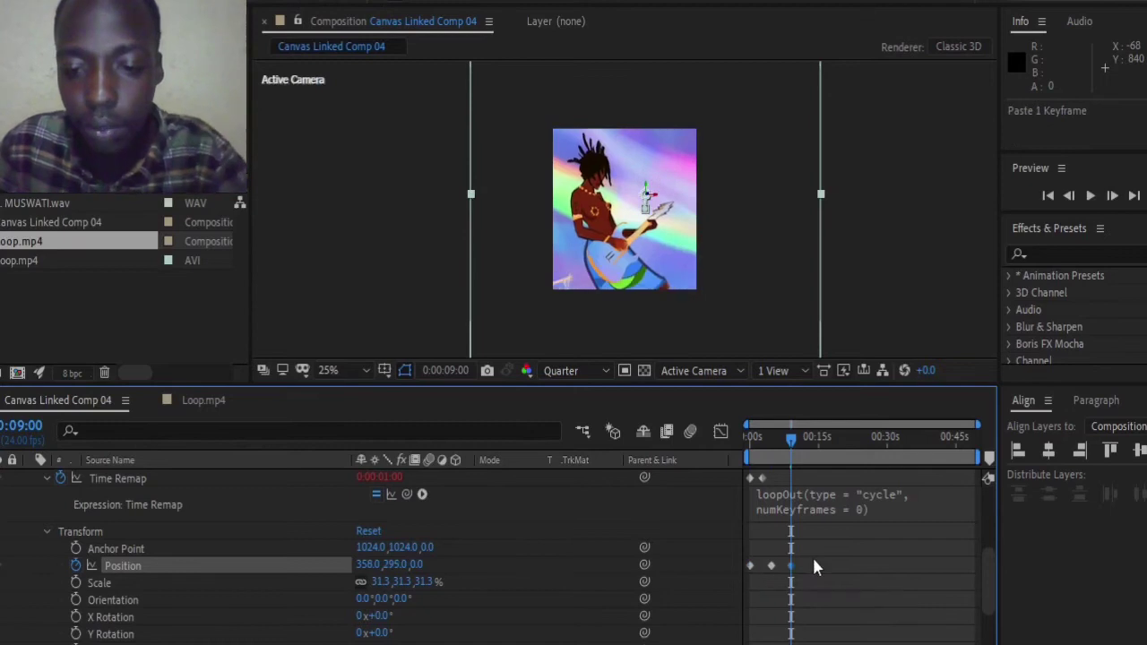
Step: Preview the camera pull-back from the start of the composition, and park the playhead at 0:00:11:04
{"action": "scroll", "coordinate": [812, 555], "scroll_direction": "up", "scroll_amount": 5}
{"action": "key", "text": "Home"}
{"action": "key", "text": "space"}
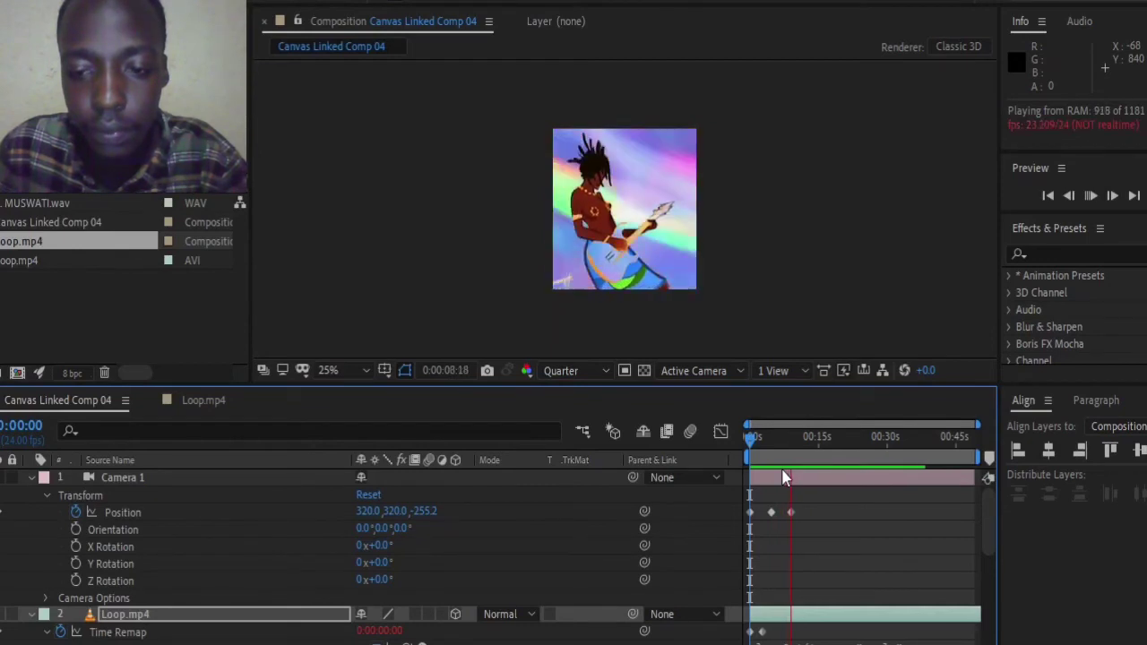
{"action": "key", "text": "space"}
{"action": "mouse_move", "coordinate": [792, 455]}
{"action": "left_mouse_down"}
{"action": "mouse_move", "coordinate": [811, 457]}
{"action": "mouse_move", "coordinate": [801, 457]}
{"action": "left_mouse_up"}
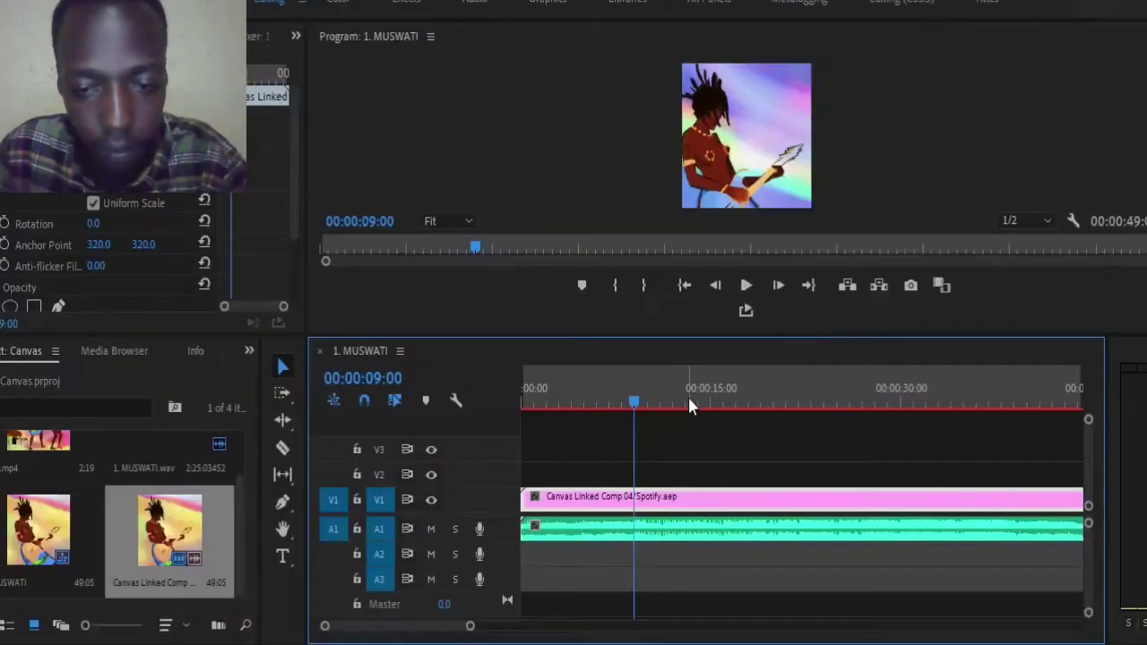
Step: In Premiere Pro, play the sequence on from 00:00:09:00 and step frame by frame to the next musical cue at 00:00:14:09
{"action": "key", "text": "space"}
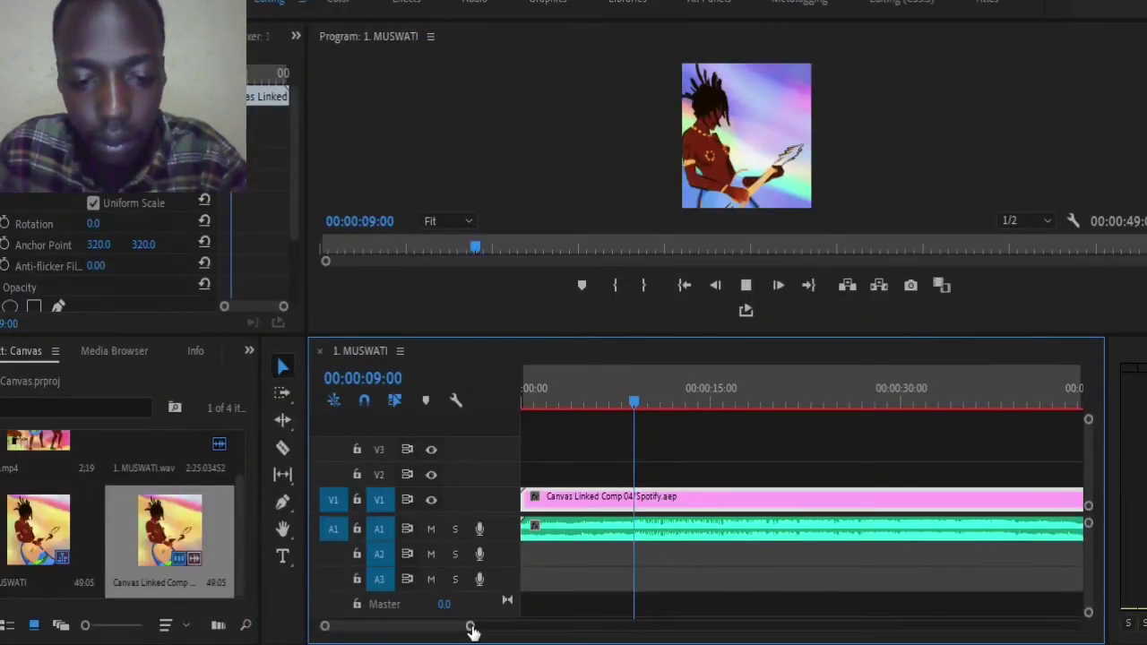
{"action": "left_click_drag", "start_coordinate": [470, 626], "coordinate": [511, 626]}
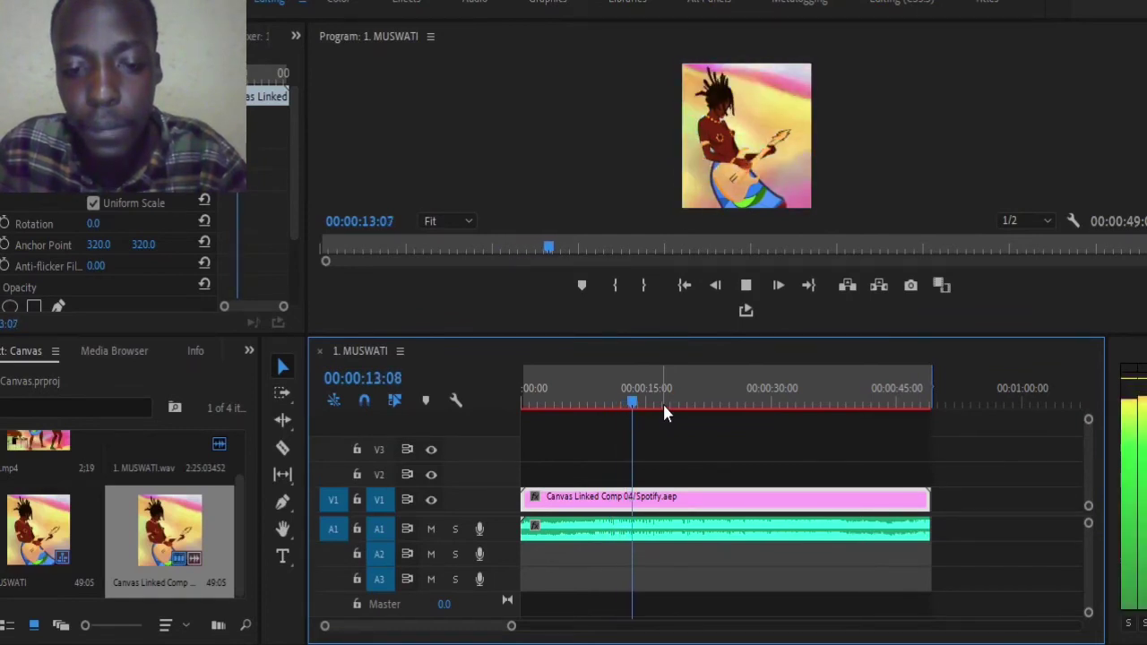
{"action": "key", "text": "space"}
{"action": "key", "text": "Left"}
{"action": "key", "text": "Left"}
{"action": "key", "text": "Left"}
{"action": "key", "text": "Left"}
{"action": "key", "text": "Left"}
{"action": "key", "text": "Left"}
{"action": "key", "text": "Left"}
{"action": "key", "text": "Left"}
{"action": "key", "text": "Left"}
{"action": "key", "text": "Left"}
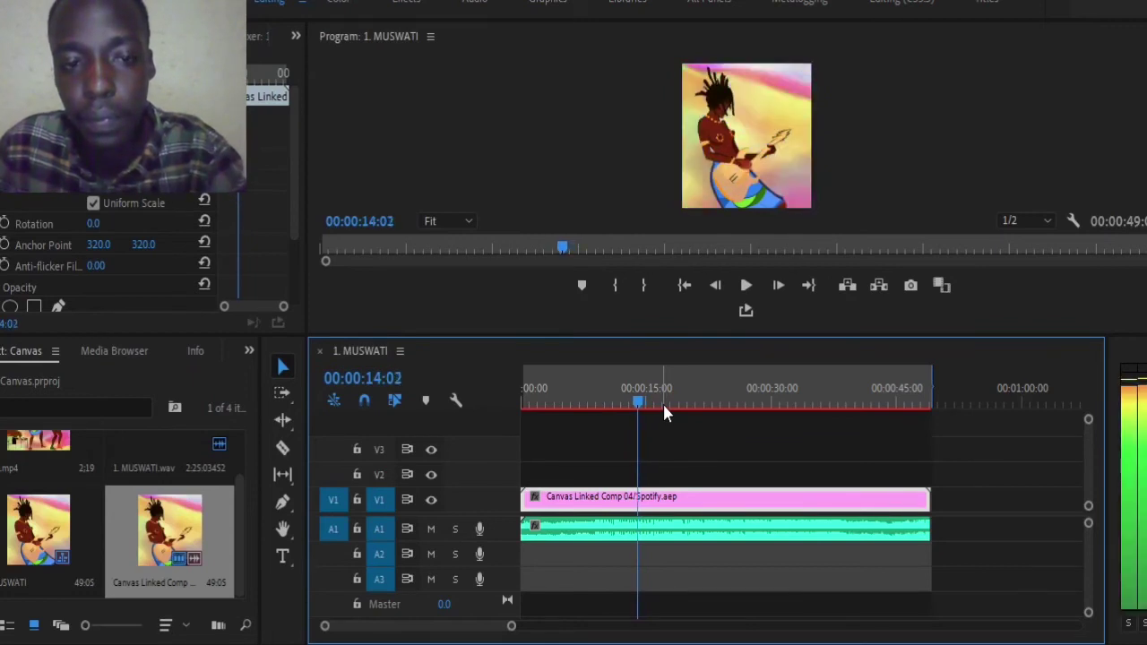
{"action": "key", "text": "Right"}
{"action": "key", "text": "Right"}
{"action": "key", "text": "Right"}
{"action": "key", "text": "Right"}
{"action": "key", "text": "Right"}
{"action": "key", "text": "Right"}
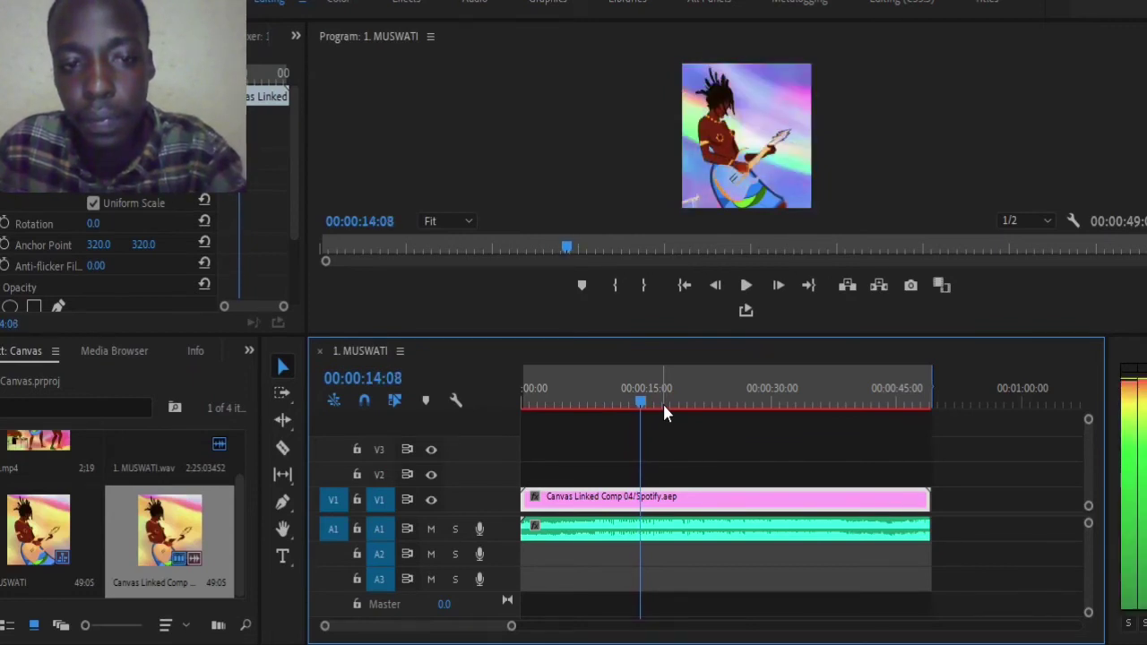
{"action": "key", "text": "Right"}
{"action": "key", "text": "Right"}
{"action": "key", "text": "Right"}
{"action": "key", "text": "Left"}
{"action": "key", "text": "Left"}
{"action": "key", "text": "Left"}
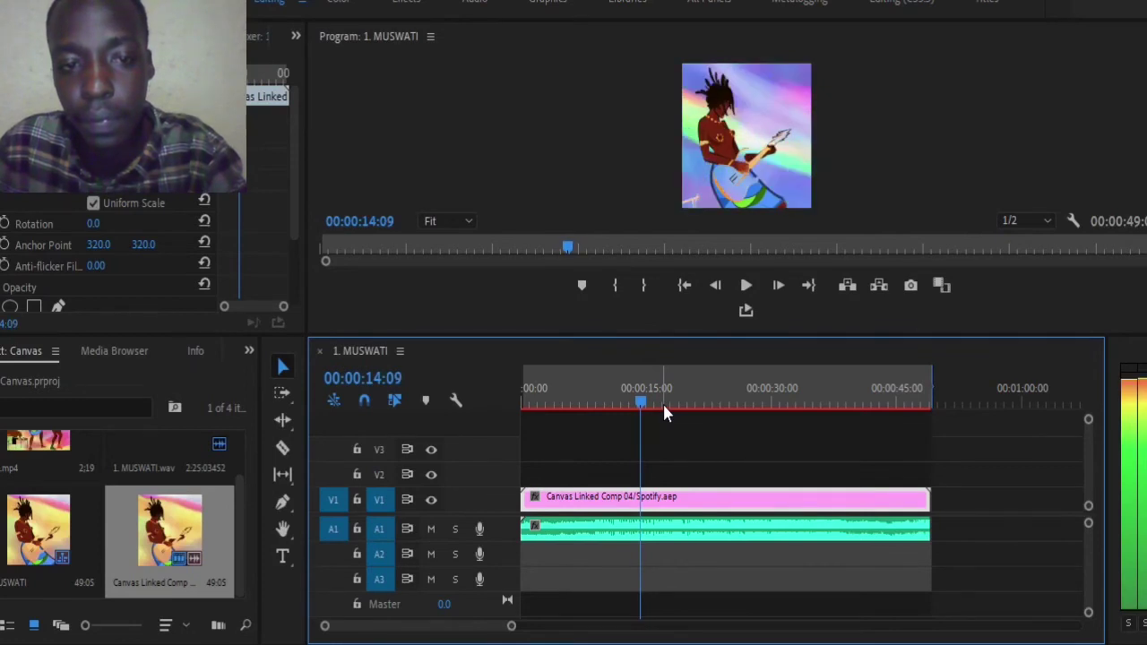
{"action": "key", "text": "Right"}
Step: In After Effects, at 0:00:14:09, set the Loop.mp4 layer's Position X to 504 and reduce its Y to bring the drummer into frame
{"action": "left_click", "coordinate": [448, 643]}
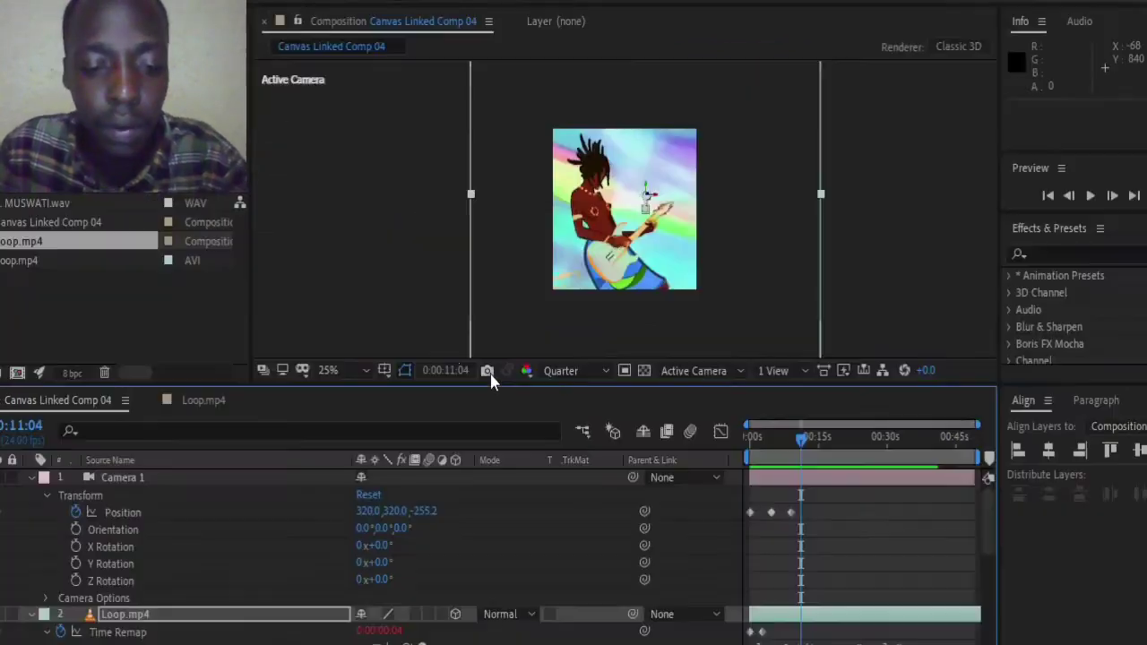
{"action": "left_click", "coordinate": [427, 374]}
{"action": "left_click", "coordinate": [475, 296]}
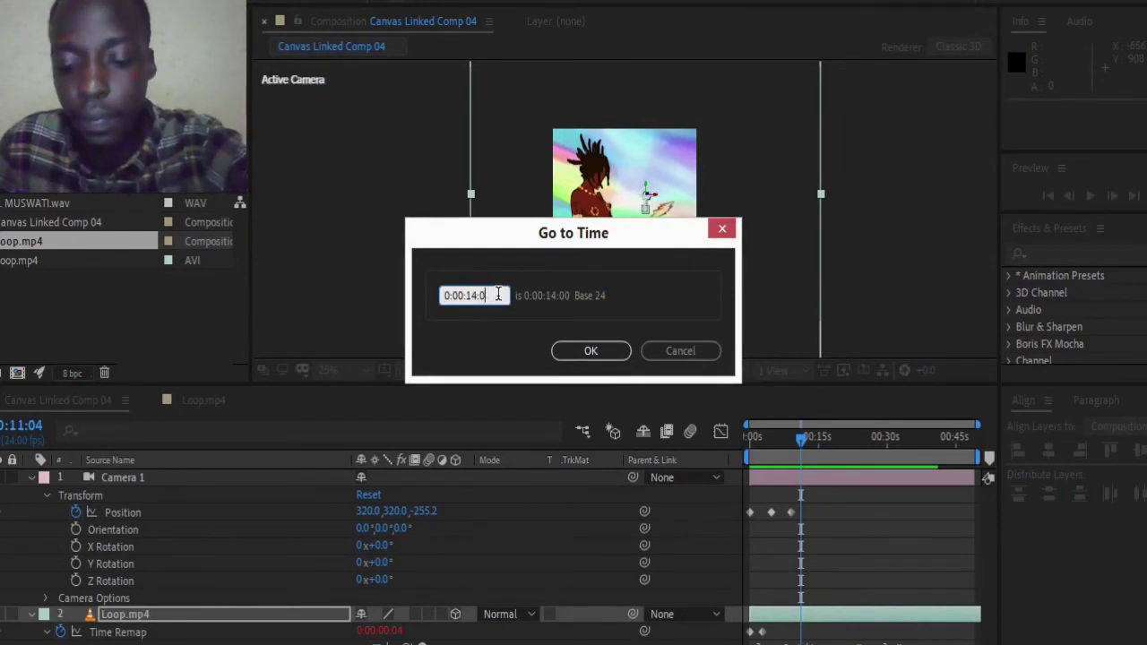
{"action": "left_click", "coordinate": [555, 354]}
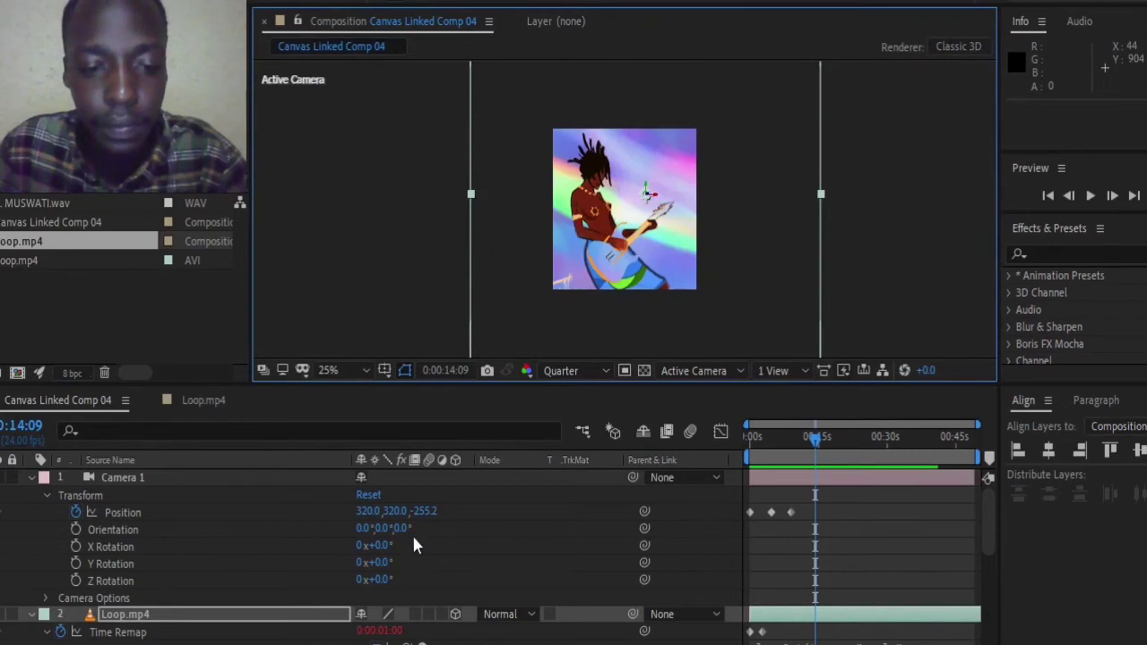
{"action": "scroll", "coordinate": [415, 543], "scroll_direction": "down", "scroll_amount": 5}
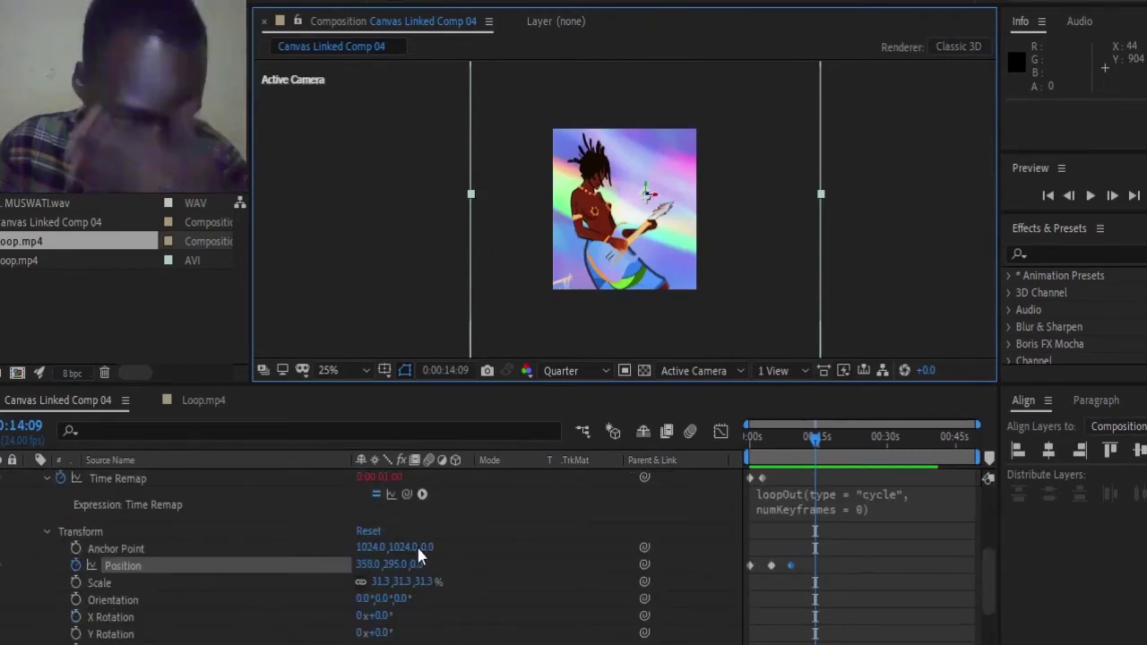
{"action": "scroll", "coordinate": [415, 544], "scroll_direction": "up", "scroll_amount": 5}
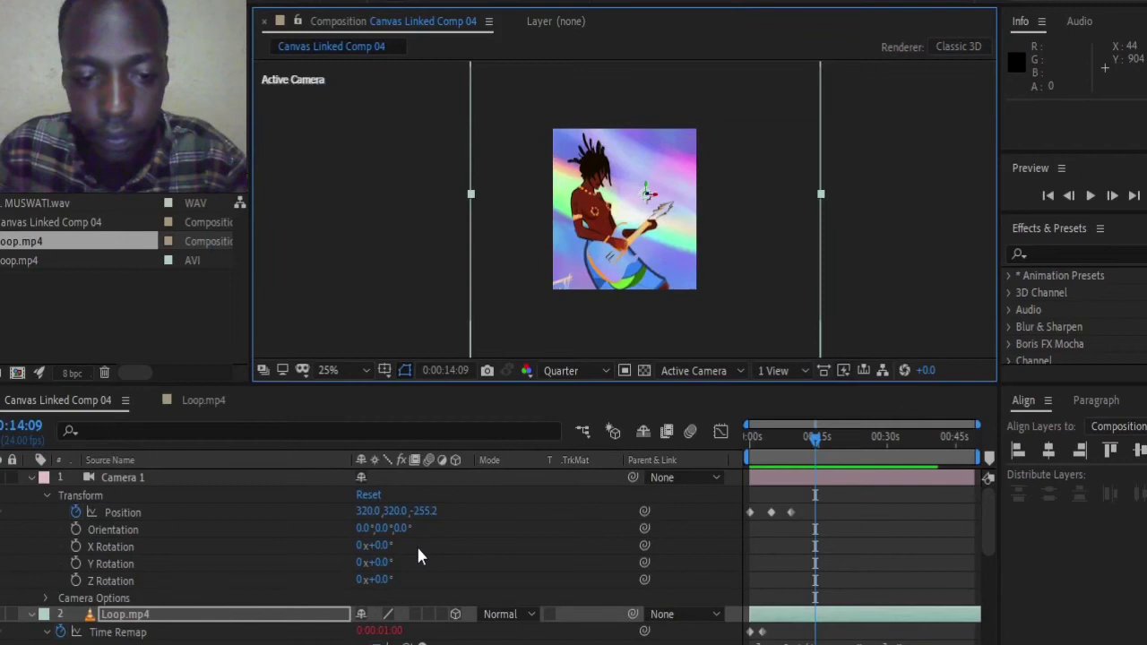
{"action": "scroll", "coordinate": [418, 556], "scroll_direction": "down", "scroll_amount": 3}
{"action": "scroll", "coordinate": [418, 555], "scroll_direction": "down", "scroll_amount": 2}
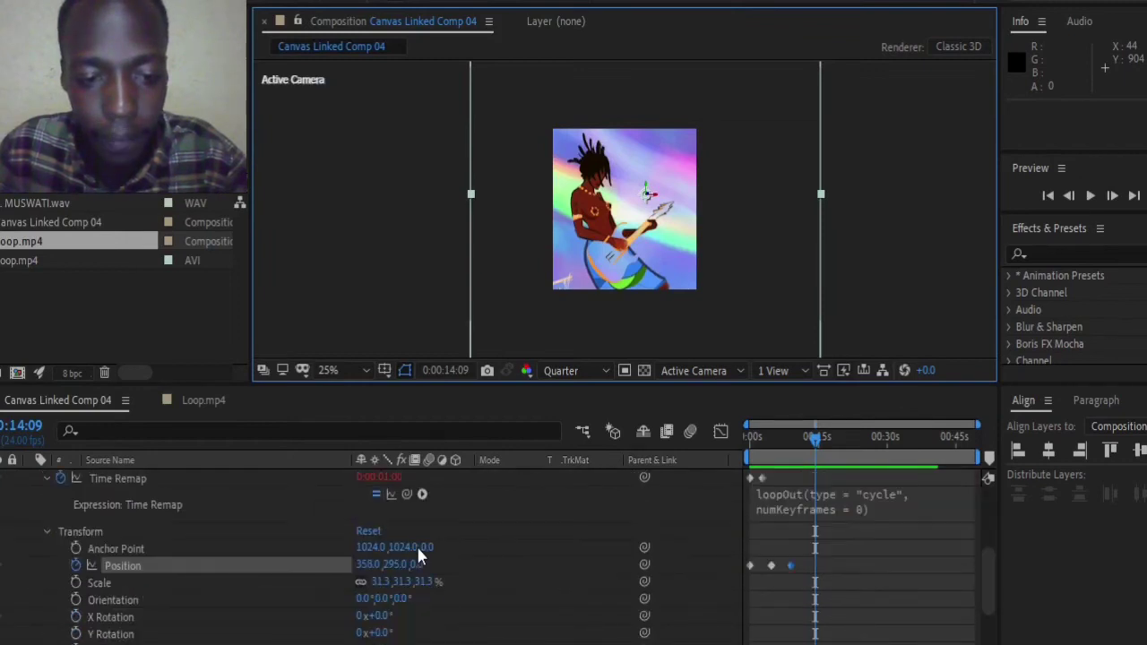
{"action": "left_click_drag", "start_coordinate": [366, 566], "coordinate": [496, 565]}
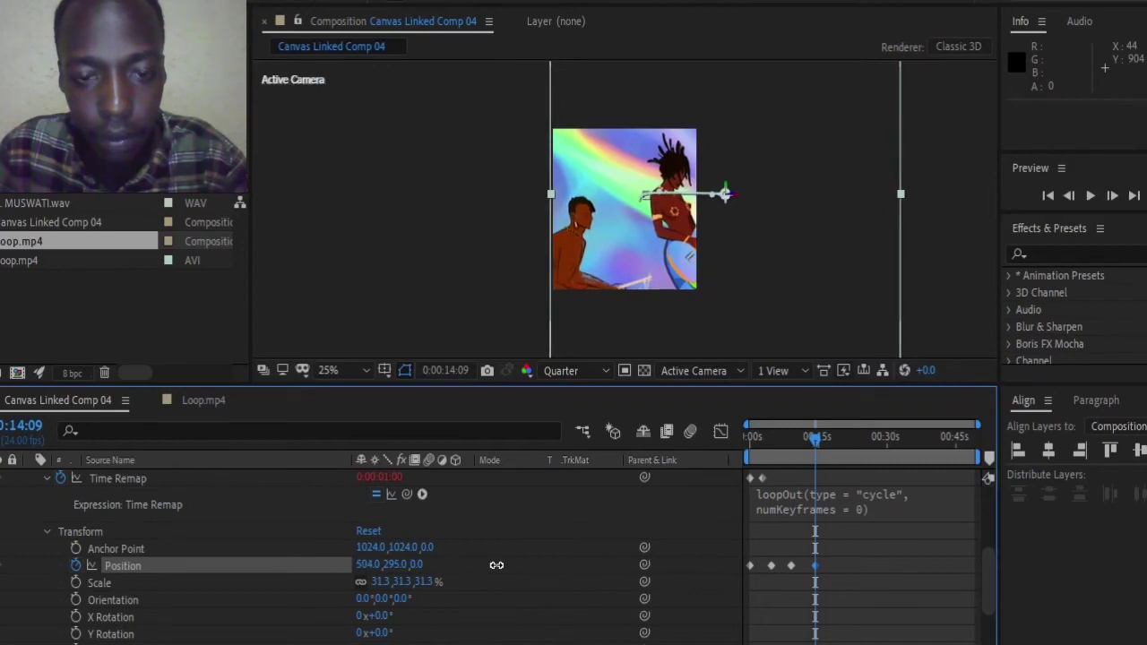
{"action": "left_click_drag", "start_coordinate": [396, 566], "coordinate": [305, 566]}
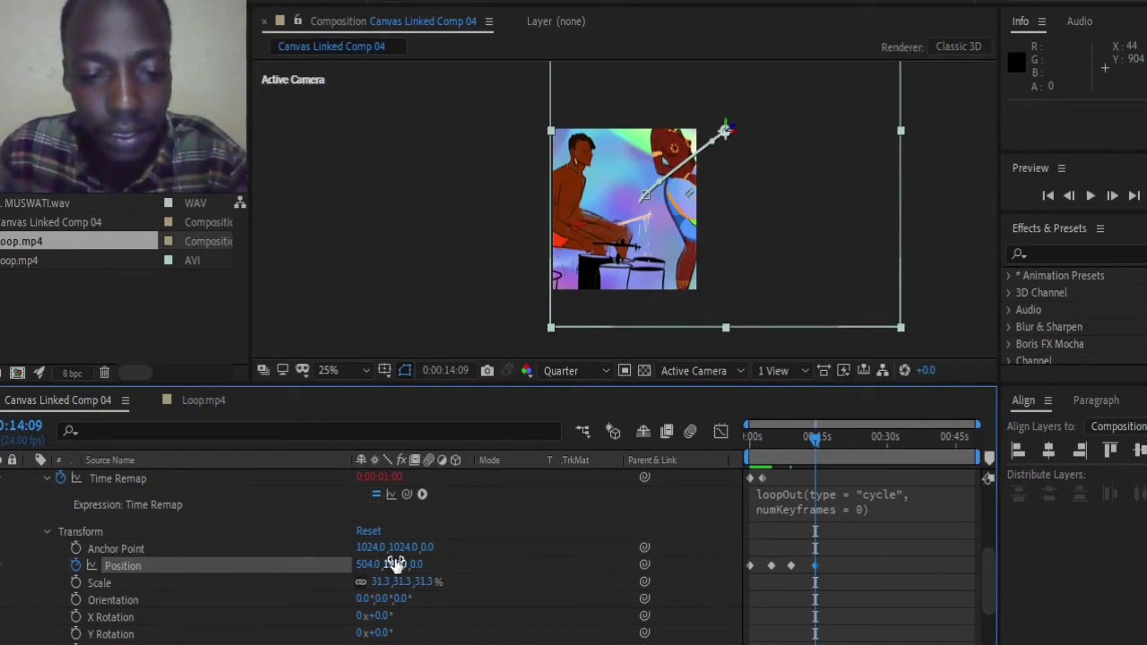
Step: Preview the pan from the guitarist to the drummer, starting at 0:00:08:01, and stop at 0:00:14:07
{"action": "left_click_drag", "start_coordinate": [821, 453], "coordinate": [782, 446]}
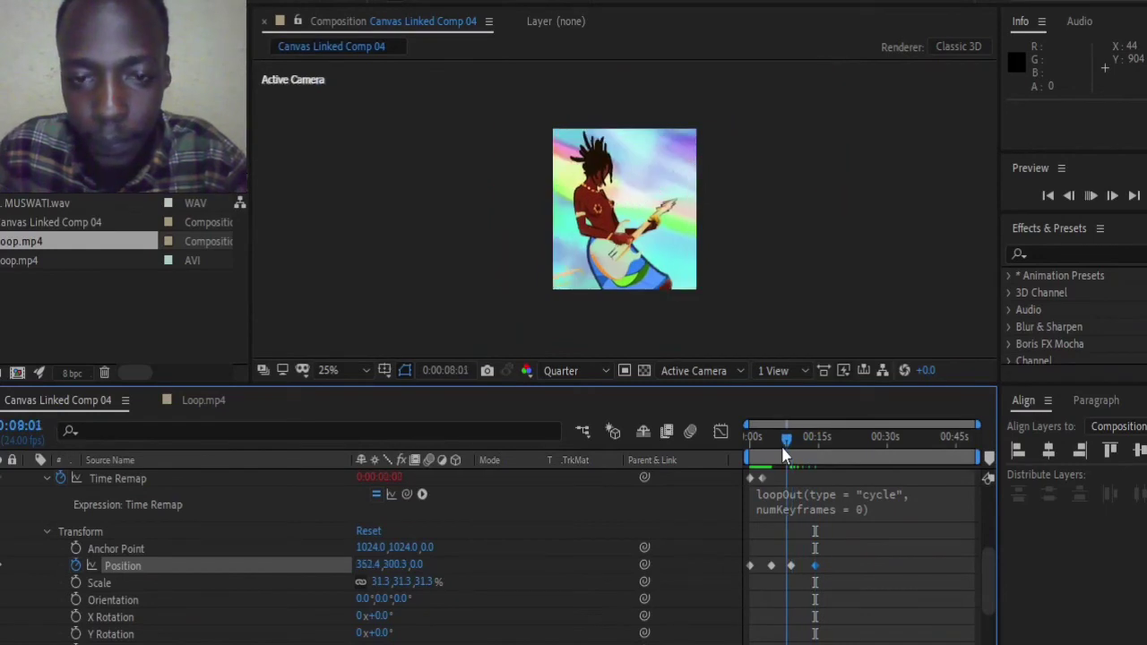
{"action": "key", "text": "space"}
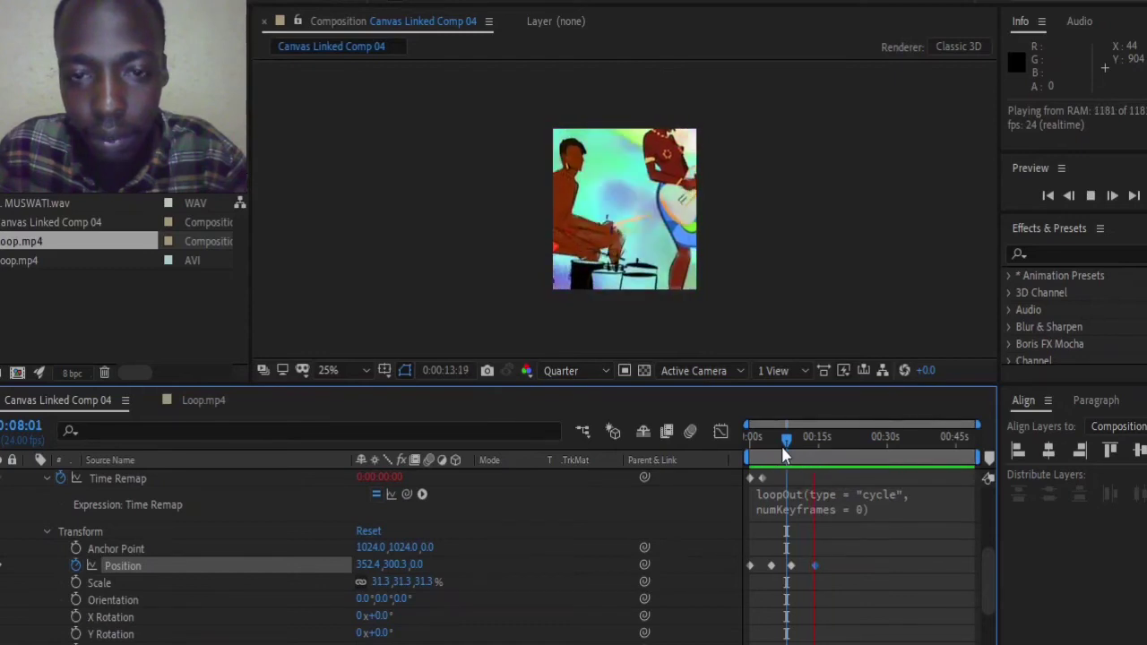
{"action": "key", "text": "space"}
{"action": "scroll", "coordinate": [826, 554], "scroll_direction": "down", "scroll_amount": 2}
{"action": "scroll", "coordinate": [825, 553], "scroll_direction": "up", "scroll_amount": 2}
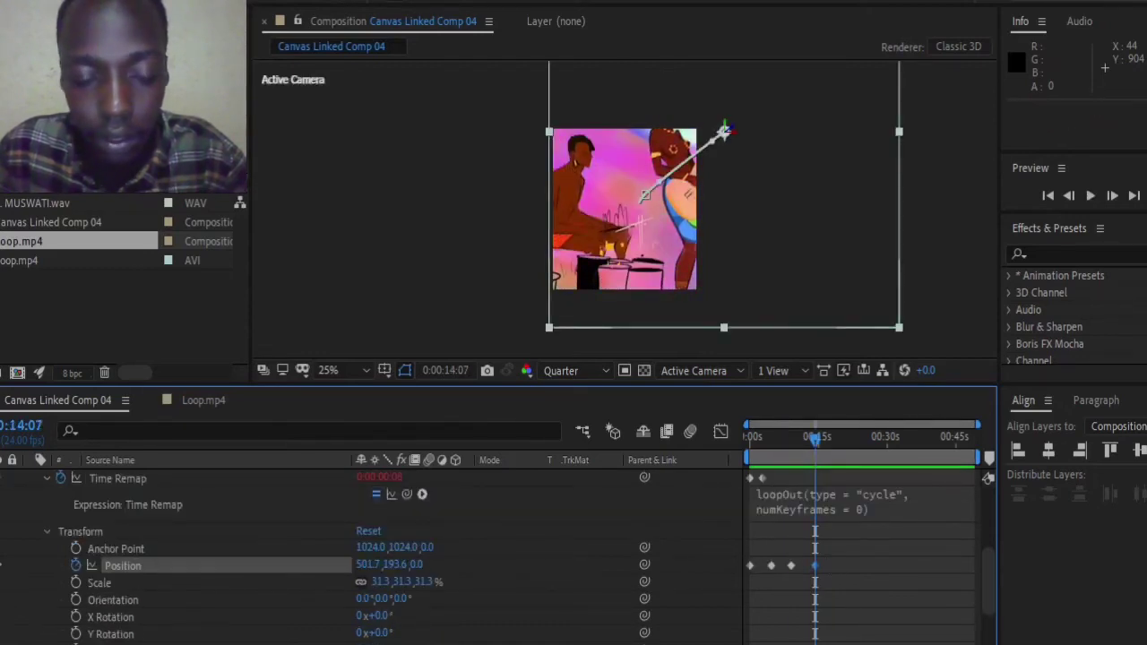
Step: Switch to Premiere Pro, play the sequence past 00:00:21:00, and park the playhead on the next musical cue at 00:00:24:23
{"action": "key", "text": "alt+Tab"}
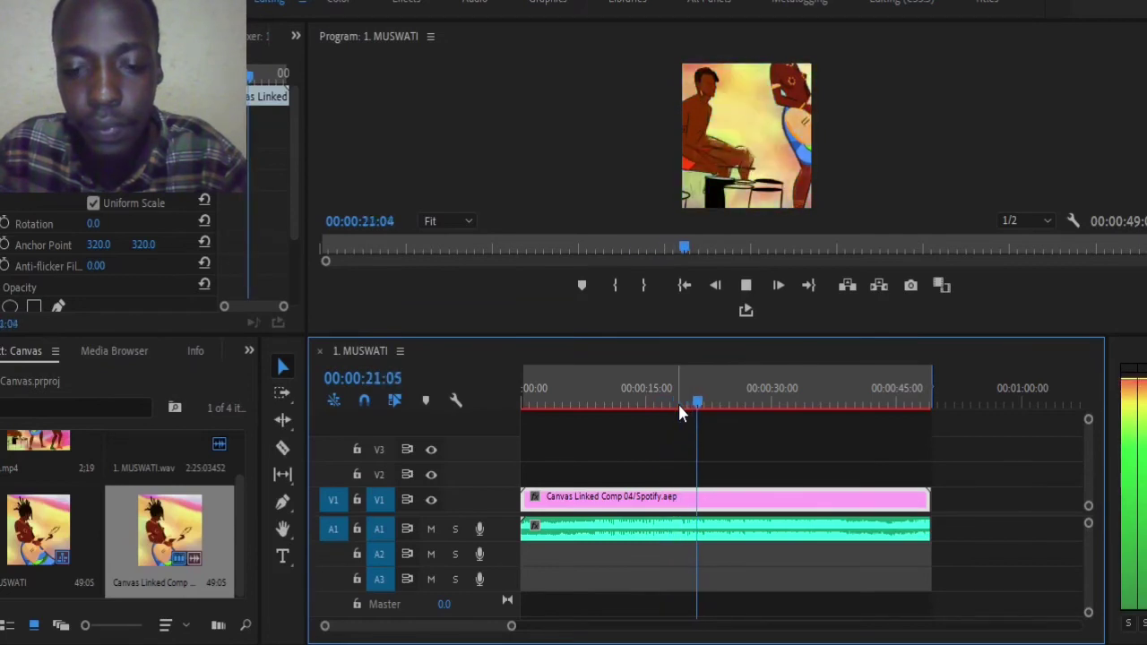
{"action": "left_click_drag", "start_coordinate": [510, 626], "coordinate": [480, 627]}
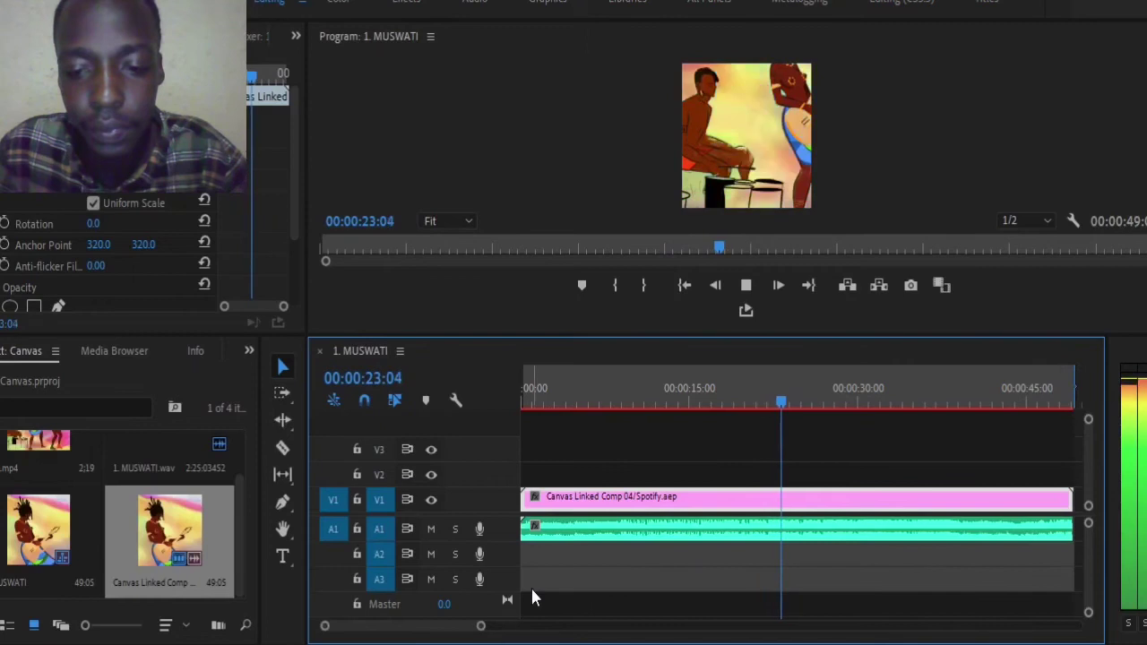
{"action": "key", "text": "space"}
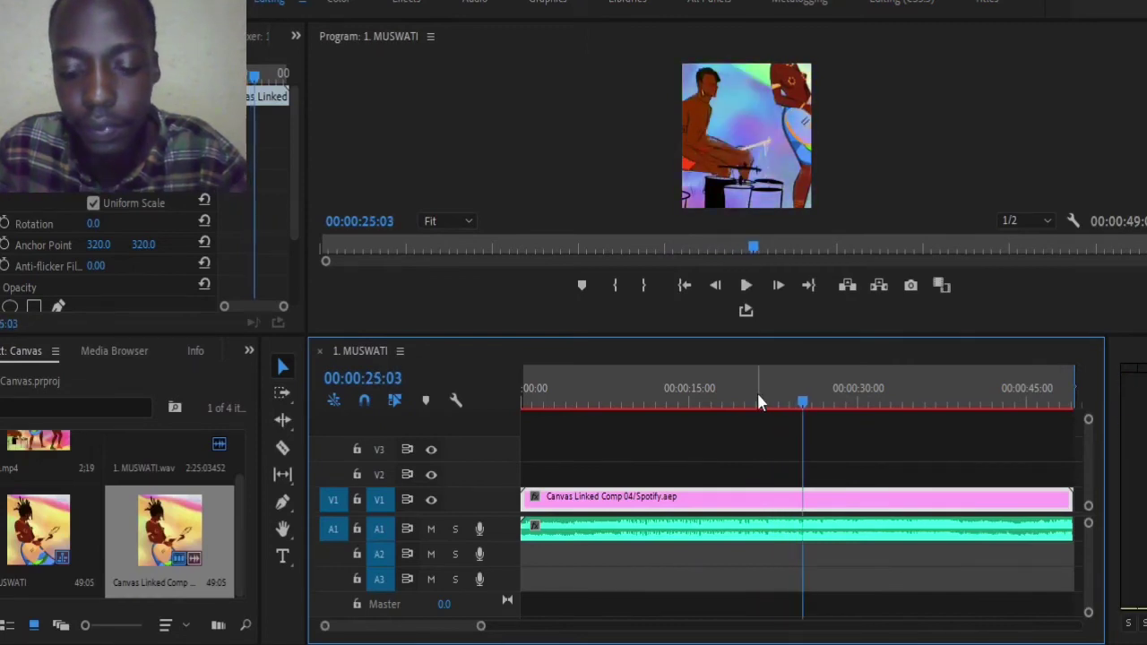
{"action": "key", "text": "Left"}
{"action": "key", "text": "Left"}
{"action": "key", "text": "Left"}
{"action": "key", "text": "Left"}
{"action": "key", "text": "Left"}
{"action": "key", "text": "Left"}
{"action": "key", "text": "Left"}
{"action": "key", "text": "Right"}
{"action": "key", "text": "Right"}
{"action": "key", "text": "Right"}
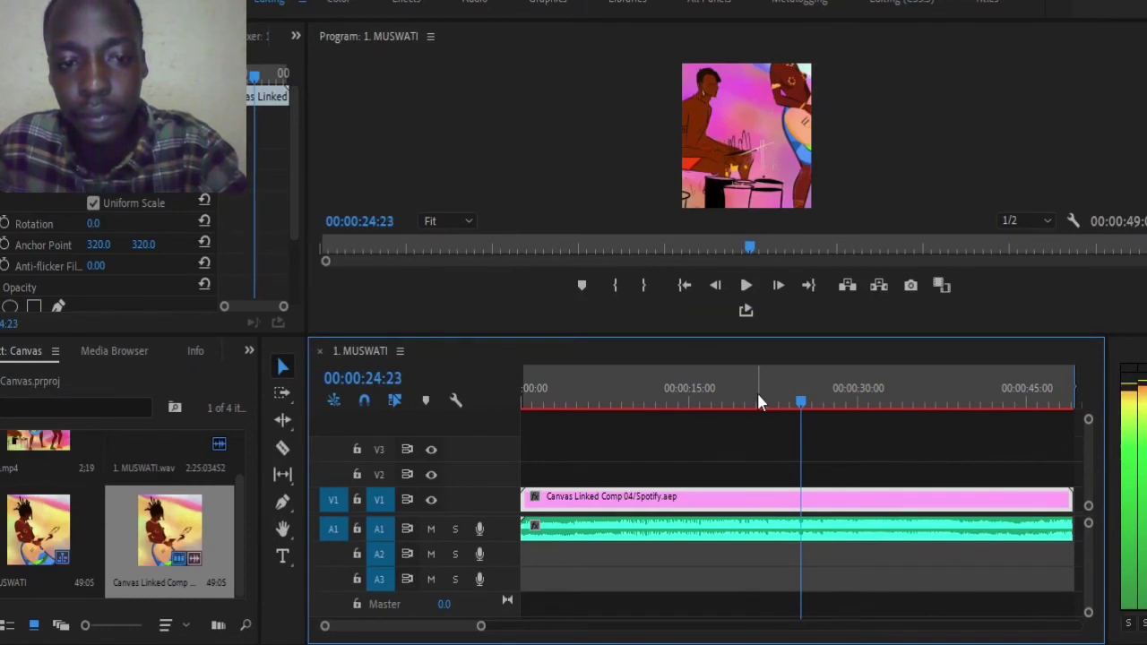
Step: Switch to After Effects and move the Canvas Linked Comp 04 current time to 0:00:24:23
{"action": "left_click", "coordinate": [377, 644]}
{"action": "left_click", "coordinate": [446, 373]}
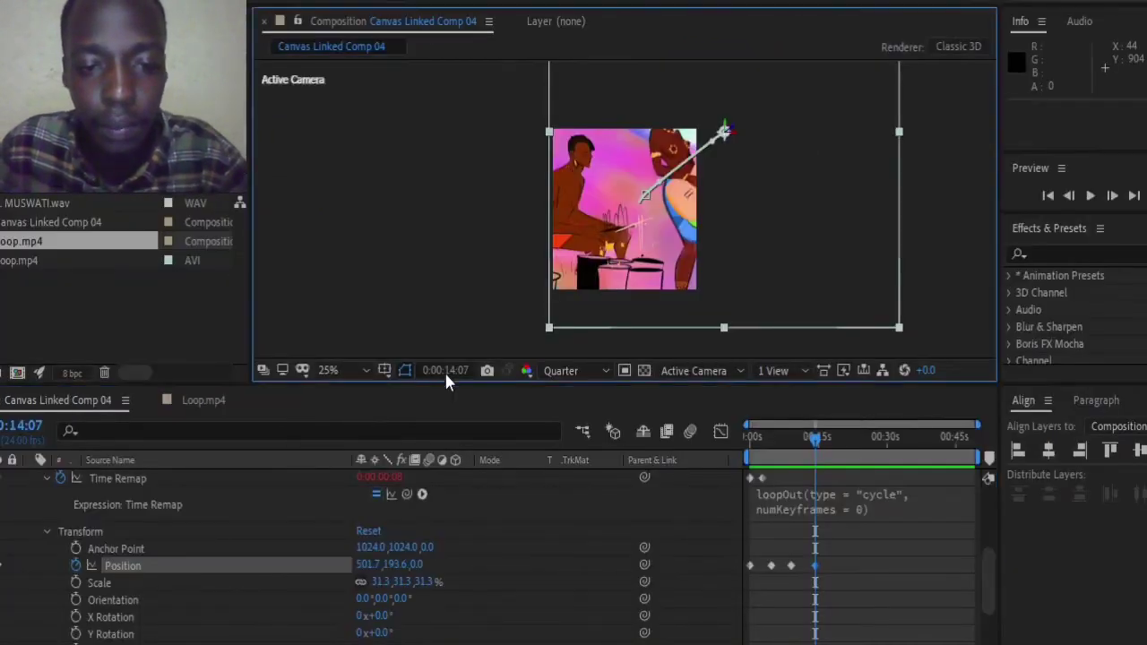
{"action": "left_click", "coordinate": [445, 371]}
{"action": "key", "text": "BackSpace"}
{"action": "key", "text": "BackSpace"}
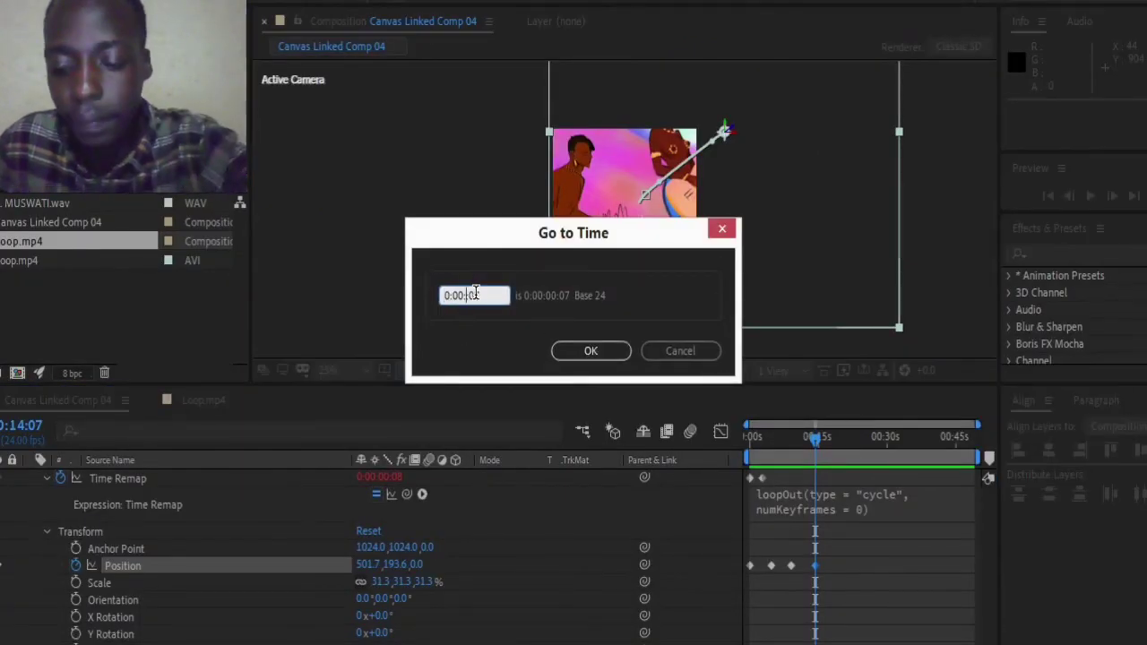
{"action": "type", "text": "24:"}
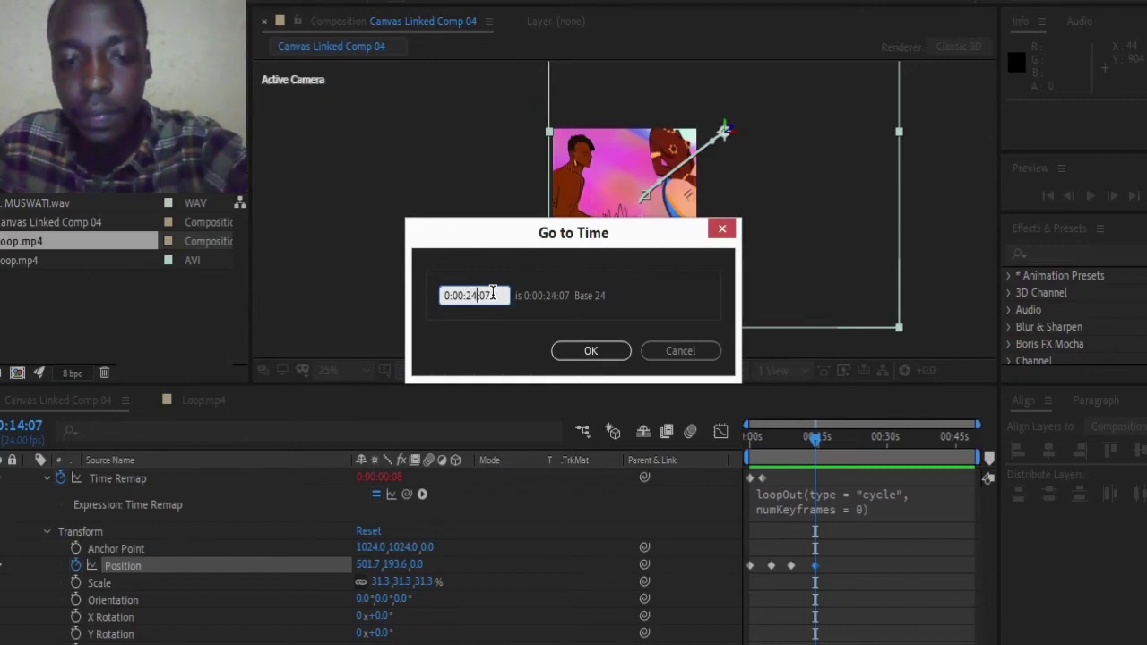
{"action": "type", "text": "23"}
{"action": "key", "text": "Return"}
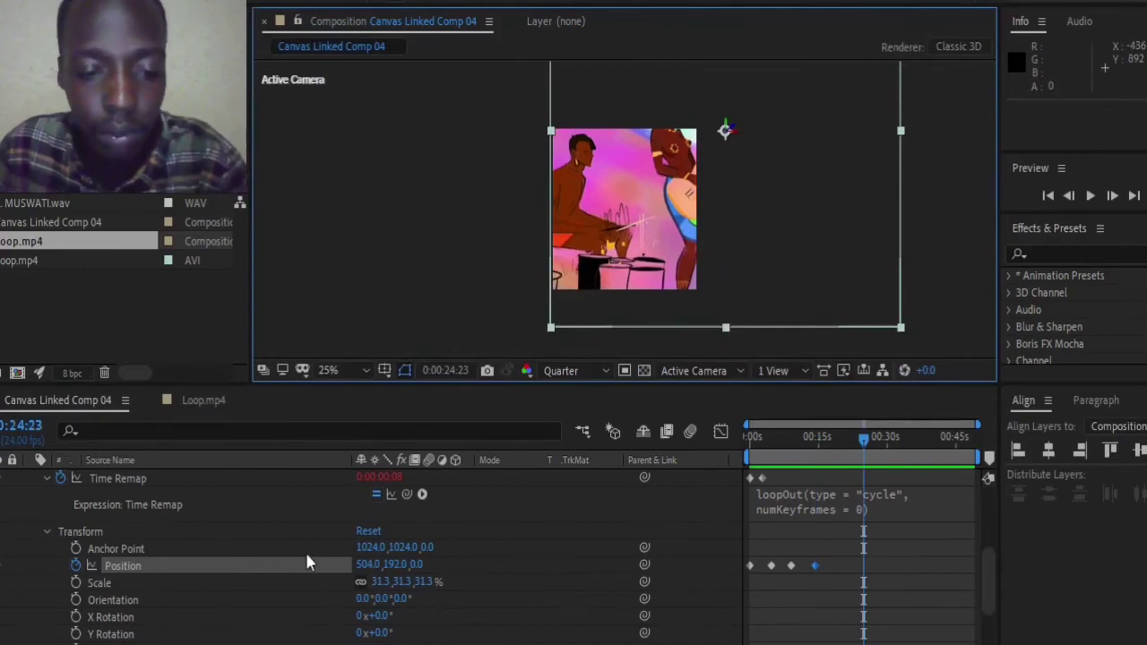
Step: Set the Loop.mp4 layer's Position to X 135 and Y 310 to frame the singer at 0:00:24:23
{"action": "left_click_drag", "start_coordinate": [369, 570], "coordinate": [46, 574]}
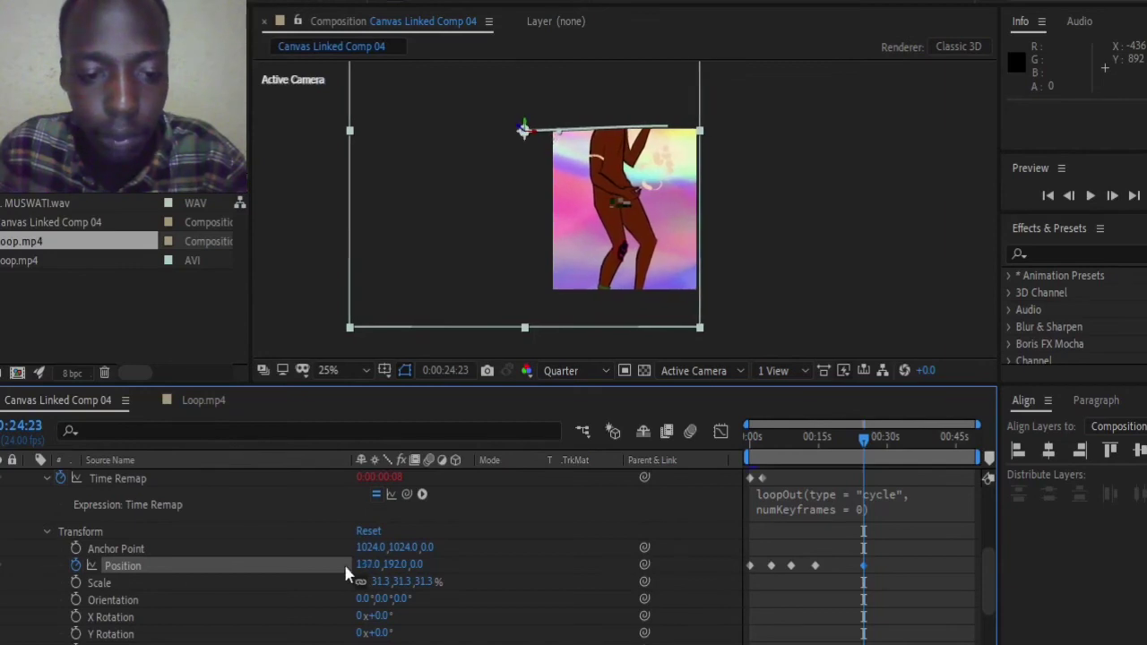
{"action": "left_click_drag", "start_coordinate": [388, 564], "coordinate": [493, 563]}
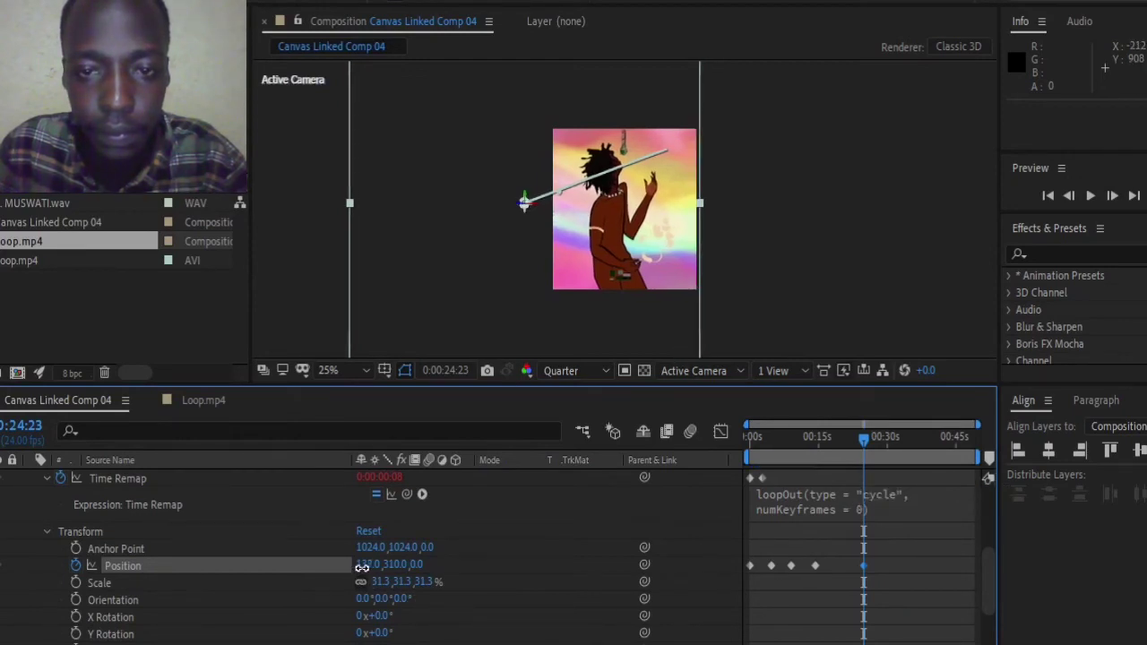
{"action": "scroll", "coordinate": [541, 258], "scroll_direction": "up", "scroll_amount": 2}
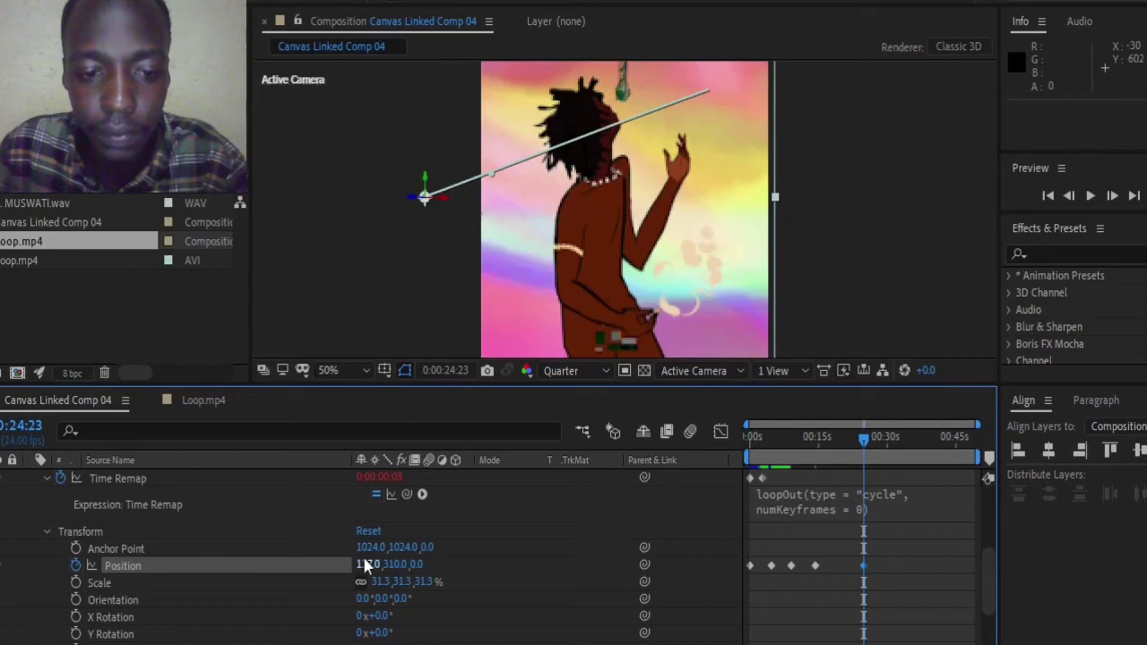
{"action": "left_click_drag", "start_coordinate": [364, 565], "coordinate": [363, 566]}
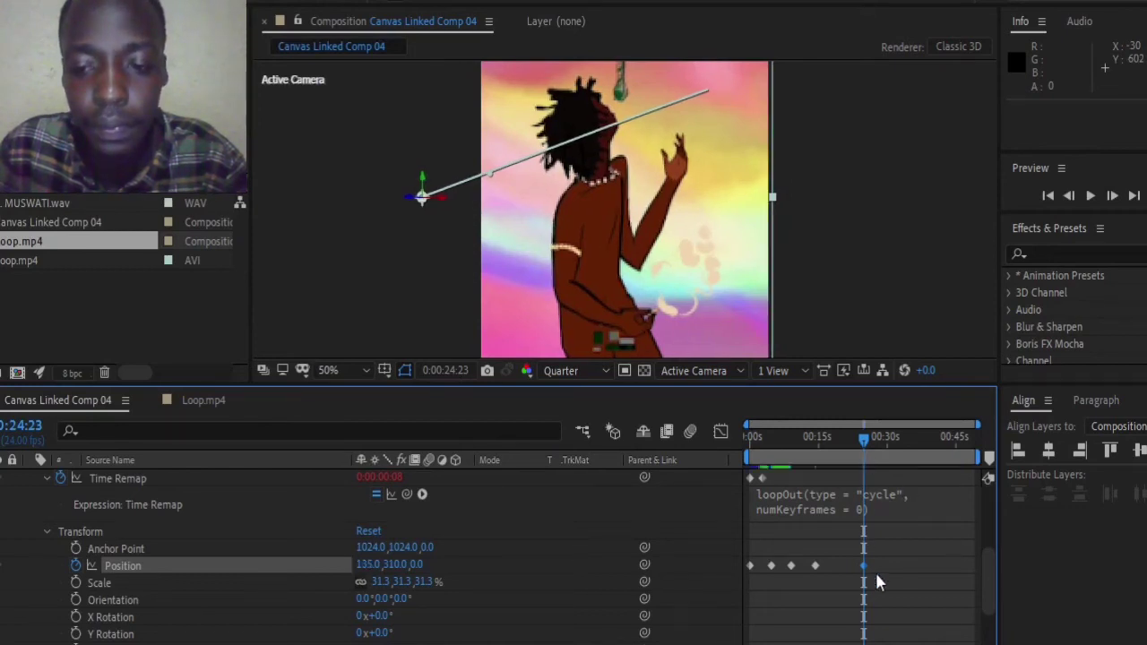
Step: Add a Position keyframe to Camera 1 at 0:00:24:23 and apply Easy Ease to all its Position keyframes
{"action": "scroll", "coordinate": [874, 573], "scroll_direction": "up", "scroll_amount": 5}
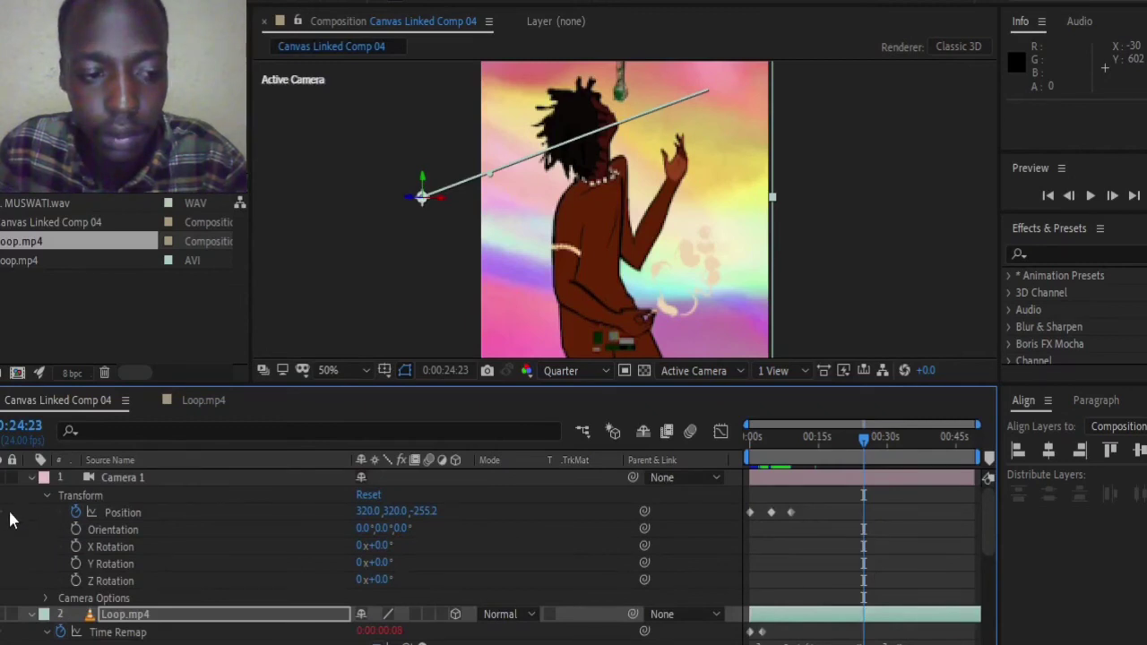
{"action": "left_click", "coordinate": [45, 514]}
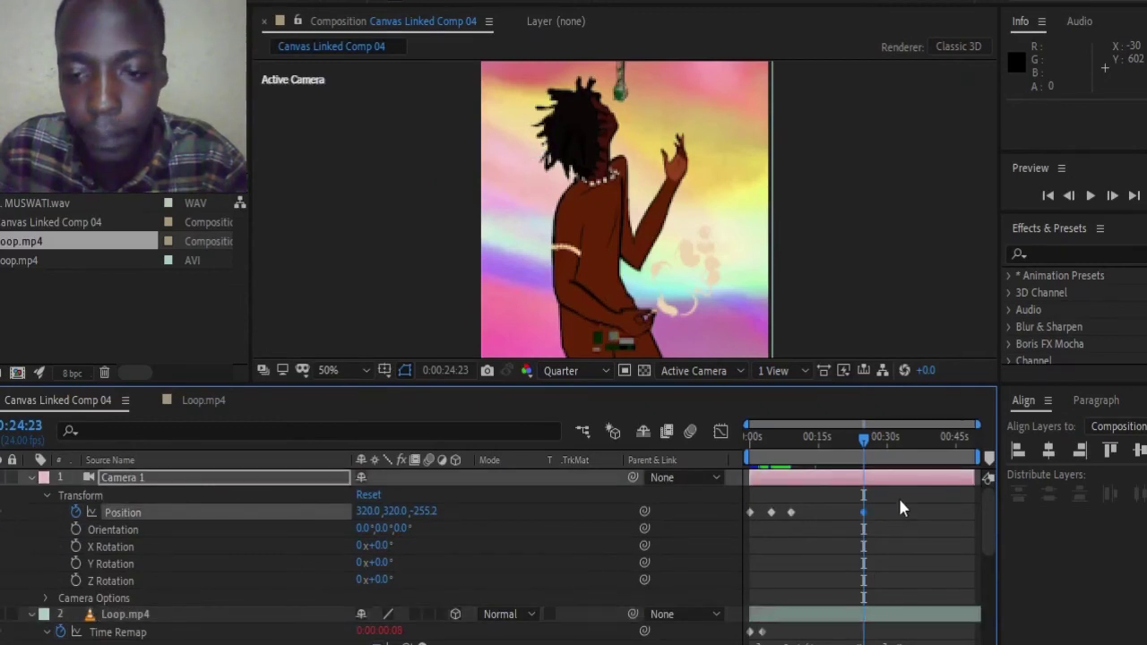
{"action": "left_click_drag", "start_coordinate": [858, 458], "coordinate": [825, 457]}
{"action": "left_click_drag", "start_coordinate": [903, 494], "coordinate": [783, 533]}
{"action": "right_click", "coordinate": [749, 512]}
{"action": "mouse_move", "coordinate": [776, 503]}
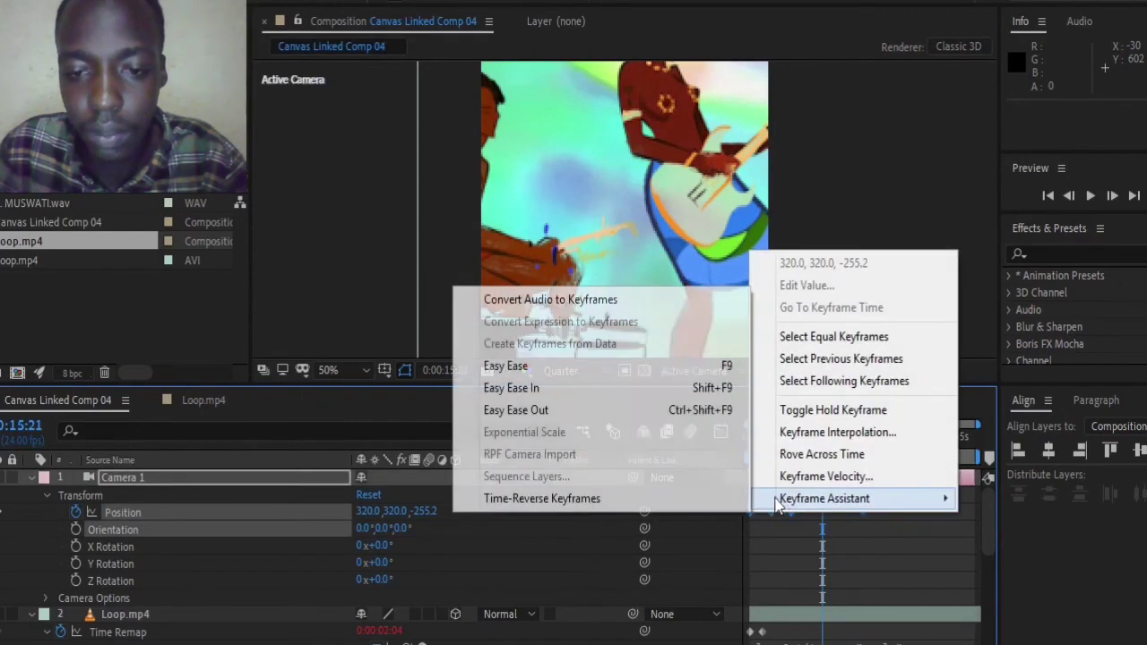
{"action": "left_click", "coordinate": [573, 372]}
Step: Apply Easy Ease to all Position keyframes of the Loop.mp4 layer
{"action": "scroll", "coordinate": [884, 580], "scroll_direction": "down", "scroll_amount": 5}
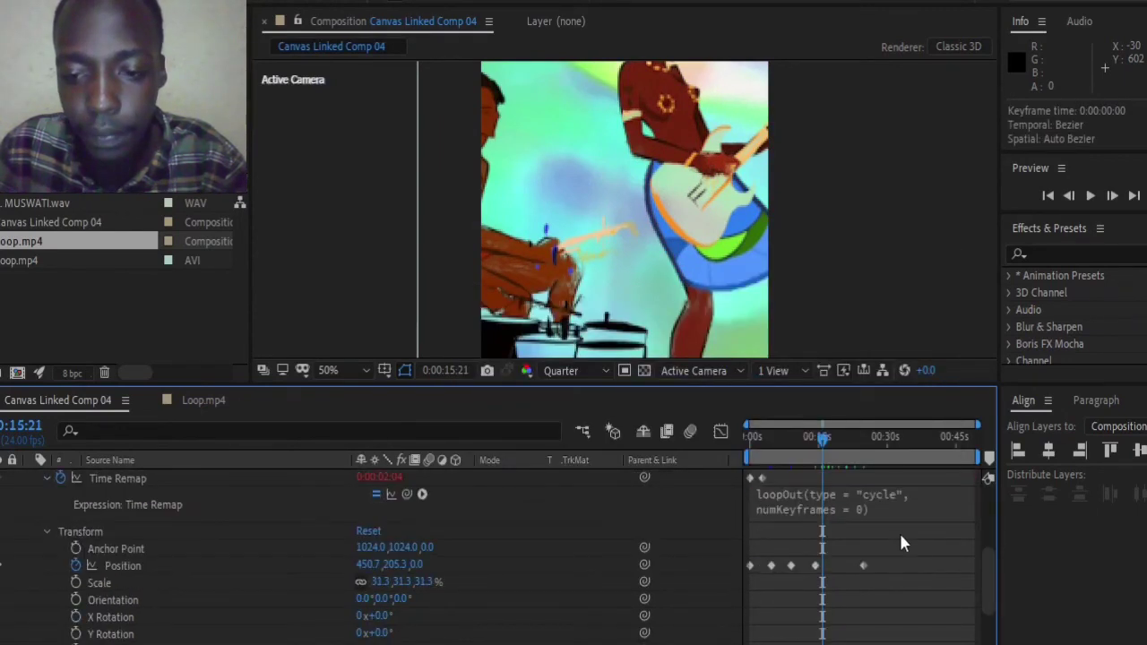
{"action": "left_click_drag", "start_coordinate": [900, 542], "coordinate": [730, 587]}
{"action": "right_click", "coordinate": [754, 562]}
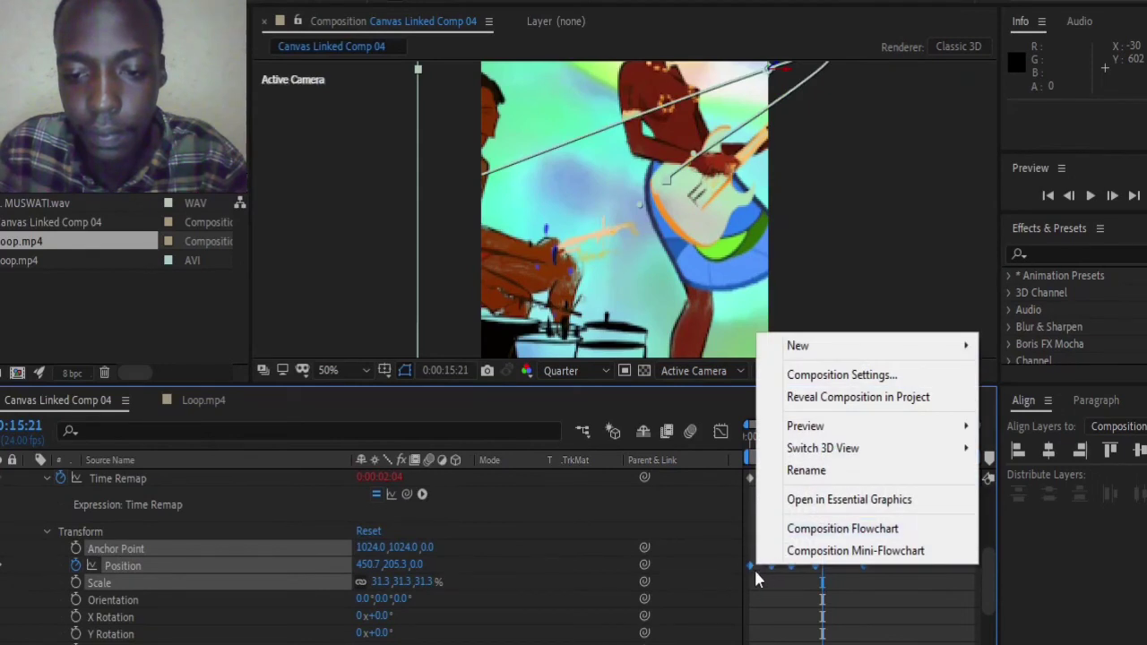
{"action": "right_click", "coordinate": [753, 566]}
{"action": "mouse_move", "coordinate": [806, 553]}
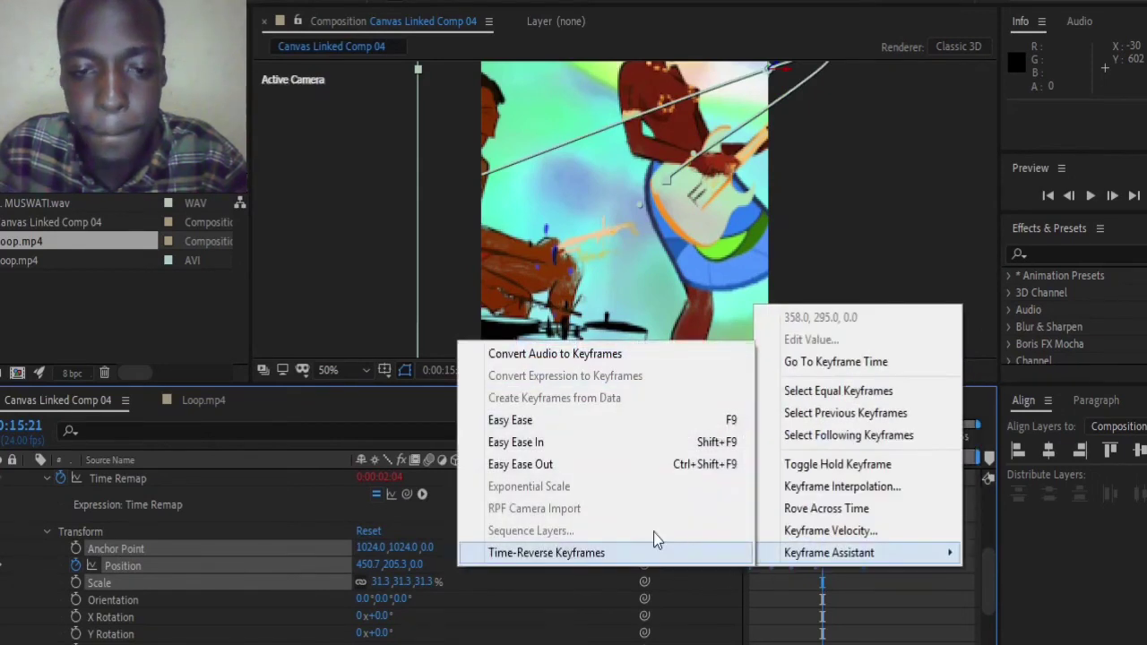
{"action": "left_click", "coordinate": [530, 421]}
Step: Switch to Premiere Pro and play the sequence around the move from the guitarist to the singer to check its timing
{"action": "key", "text": "alt+Tab"}
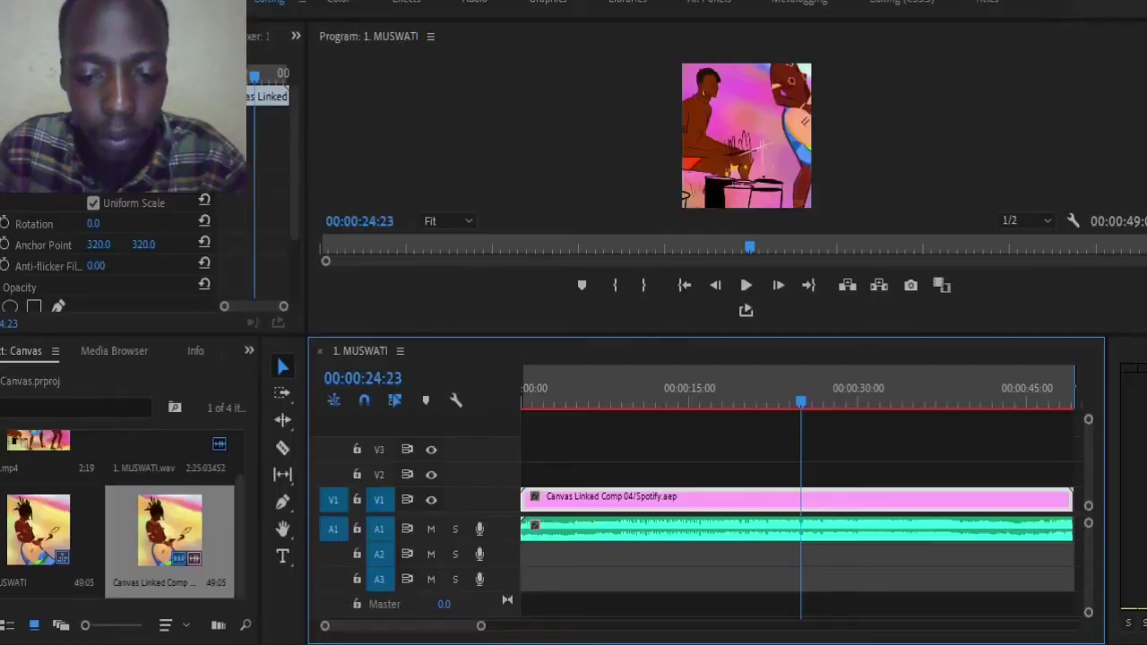
{"action": "left_click_drag", "start_coordinate": [480, 630], "coordinate": [591, 626]}
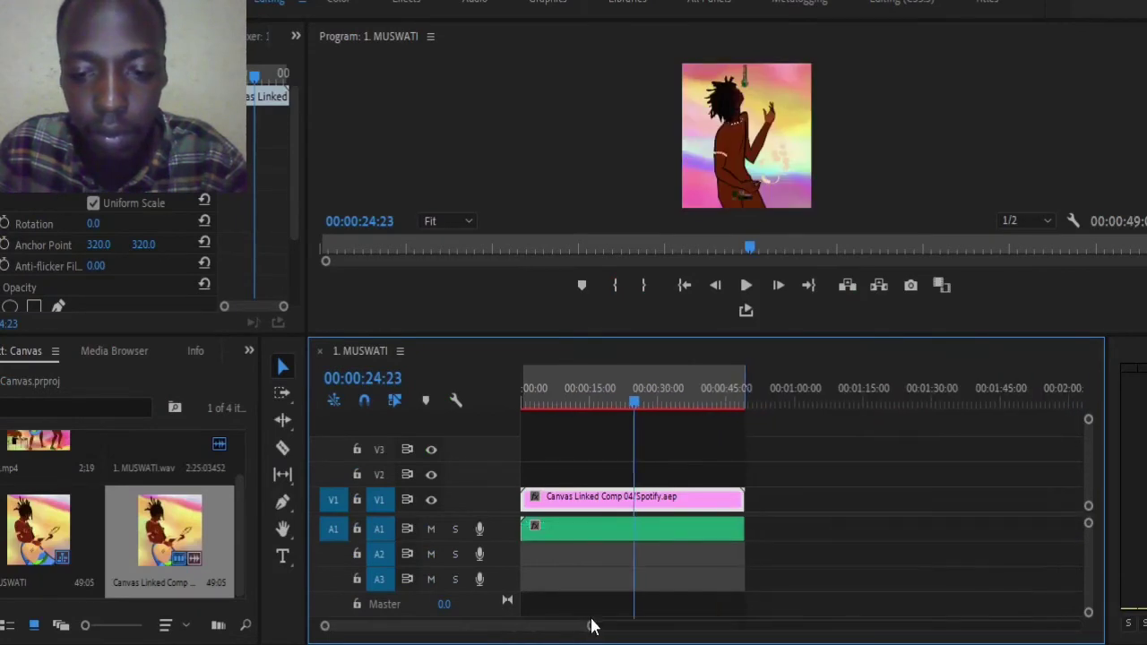
{"action": "left_click_drag", "start_coordinate": [606, 393], "coordinate": [515, 419]}
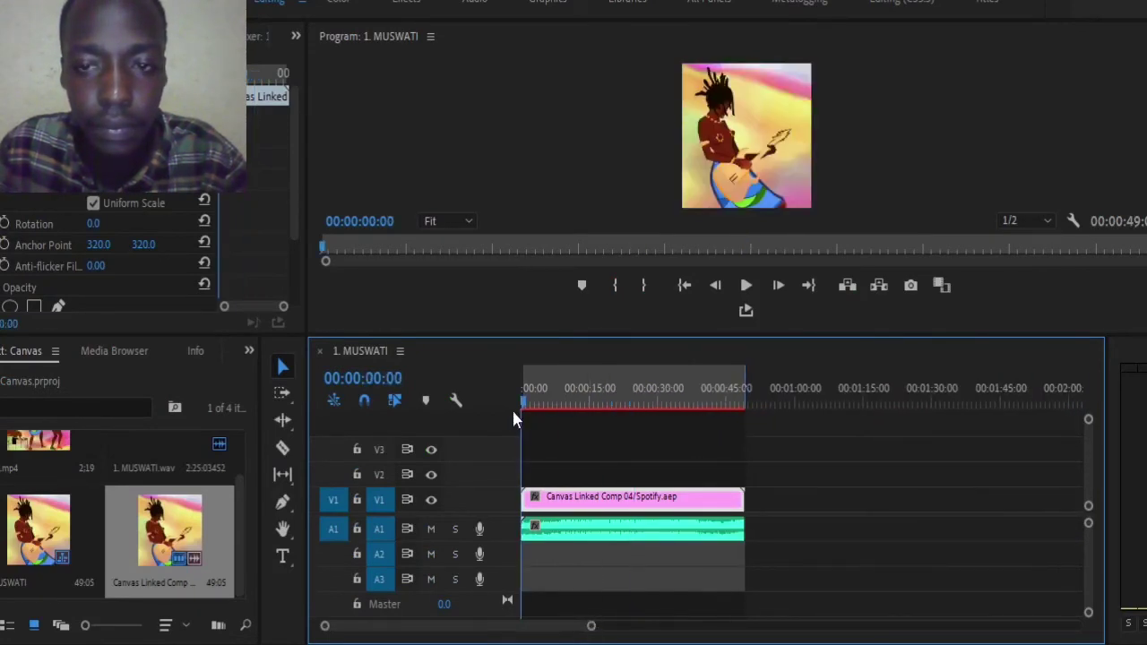
{"action": "left_click_drag", "start_coordinate": [579, 409], "coordinate": [618, 410]}
{"action": "key", "text": "space"}
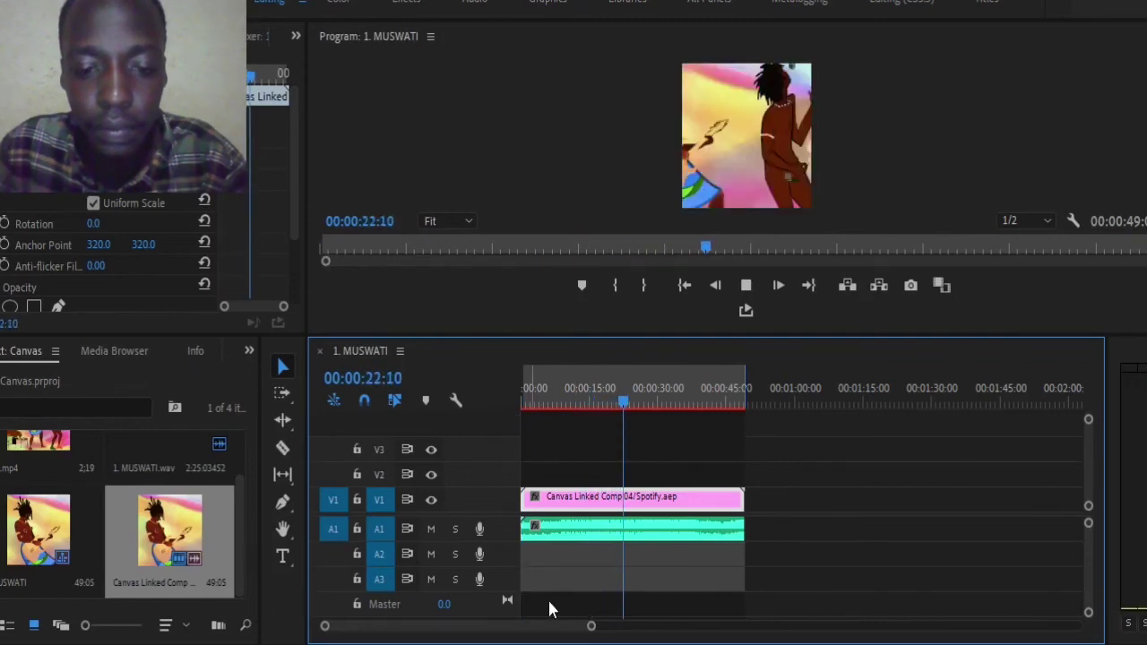
{"action": "left_click_drag", "start_coordinate": [593, 629], "coordinate": [562, 625]}
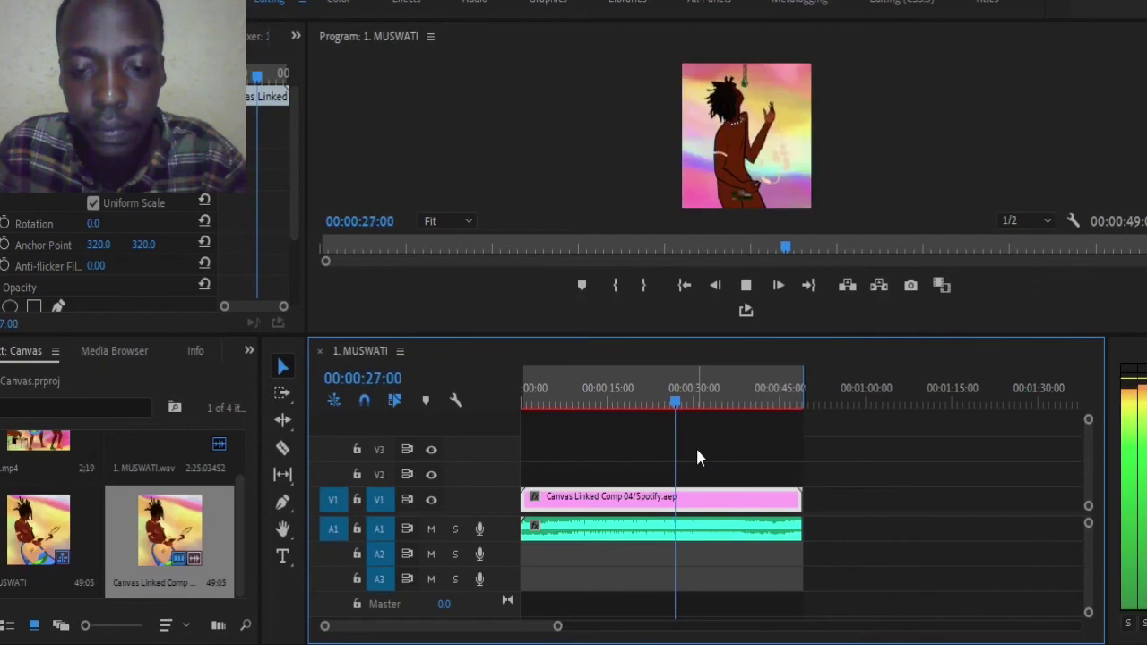
{"action": "left_click_drag", "start_coordinate": [663, 403], "coordinate": [657, 405]}
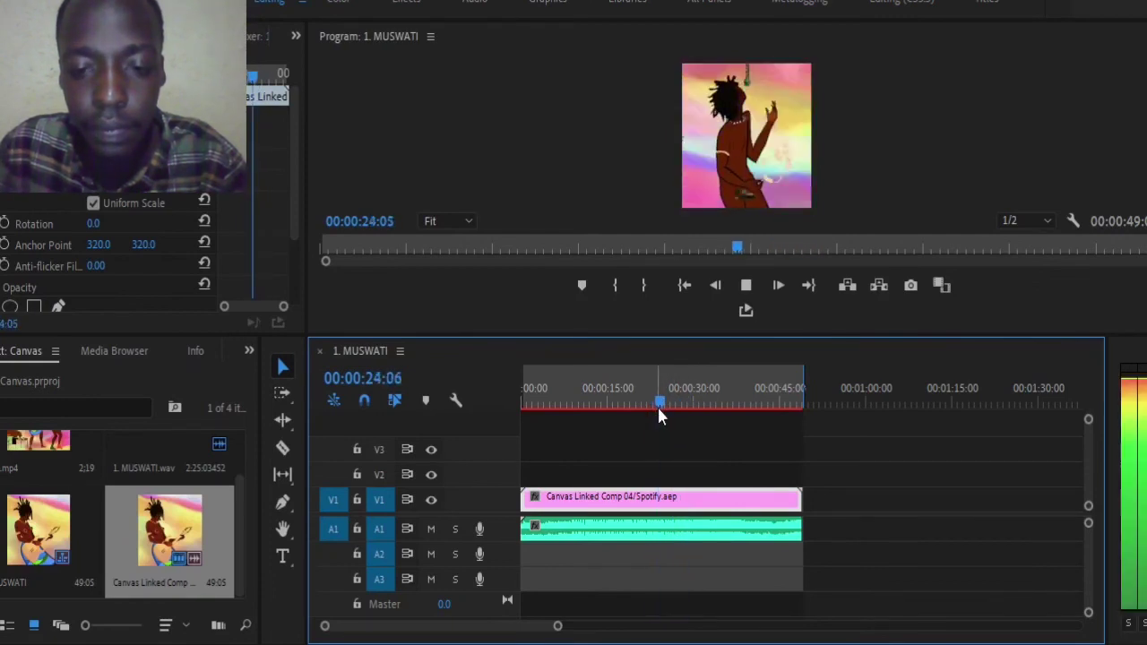
Step: Stop playback and step frame by frame to park the playhead at 00:00:24:22, where the move to the singer ends
{"action": "key", "text": "space"}
{"action": "key", "text": "Left"}
{"action": "key", "text": "Left"}
{"action": "key", "text": "Left"}
{"action": "key", "text": "Left"}
{"action": "key", "text": "Left"}
{"action": "key", "text": "Left"}
{"action": "key", "text": "Left"}
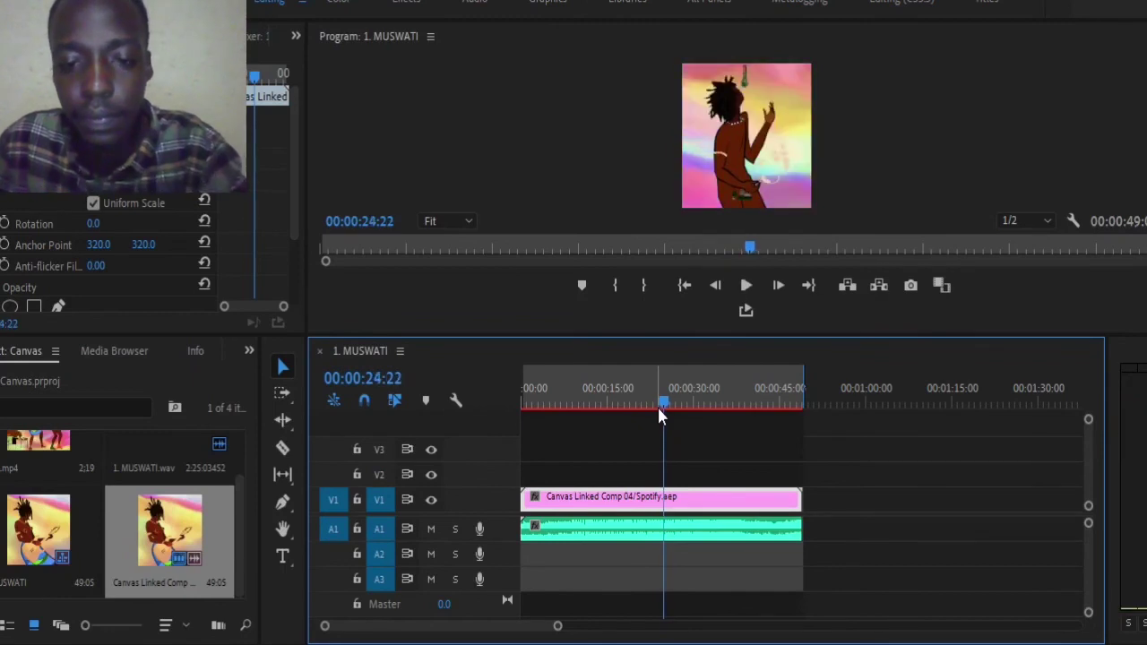
{"action": "key", "text": "Right"}
{"action": "key", "text": "Right"}
{"action": "key", "text": "Right"}
{"action": "key", "text": "Left"}
{"action": "key", "text": "Right"}
{"action": "key", "text": "Left"}
{"action": "key", "text": "Right"}
Step: Trim the end of the V1 linked composition clip to 00:00:24:22 and place a copy on V2 starting at that point
{"action": "left_click_drag", "start_coordinate": [800, 499], "coordinate": [664, 499]}
{"action": "left_click_drag", "start_coordinate": [558, 625], "coordinate": [534, 633]}
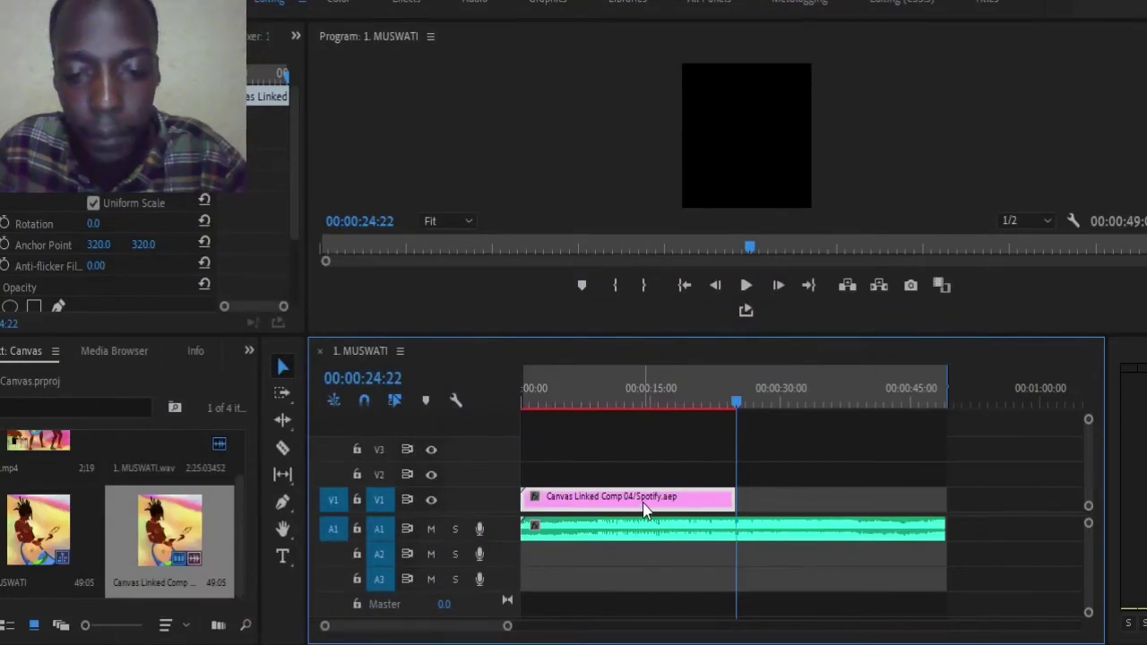
{"action": "left_click_drag", "start_coordinate": [684, 490], "coordinate": [863, 480]}
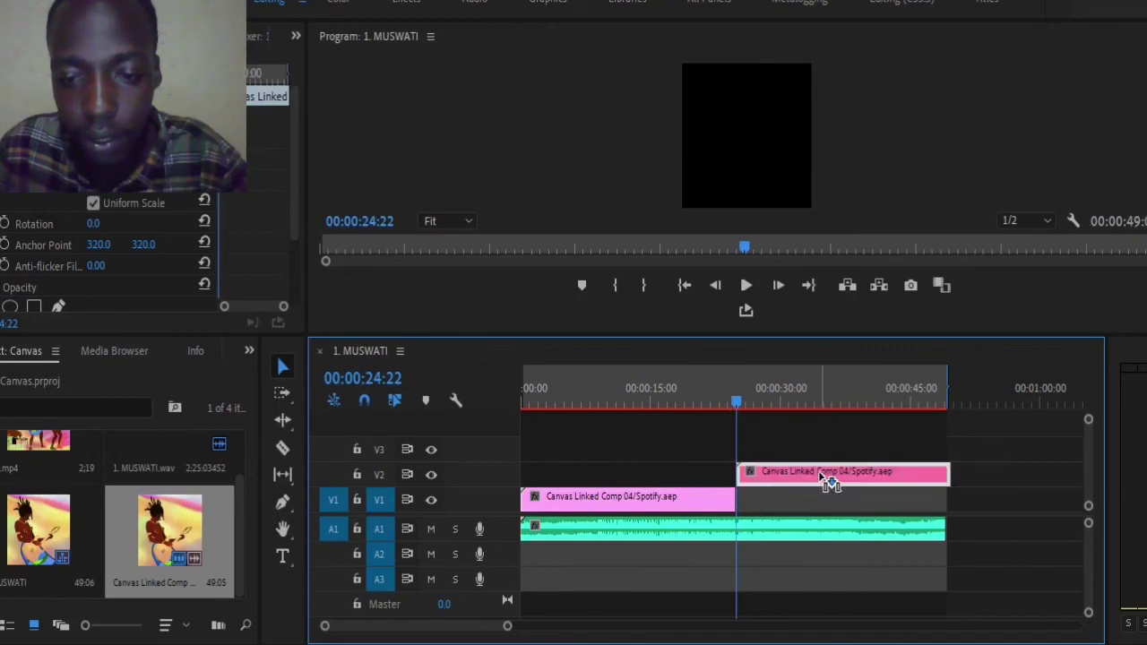
Step: Reverse the speed of the copied clip on V2, keeping it at 100%
{"action": "right_click", "coordinate": [823, 479]}
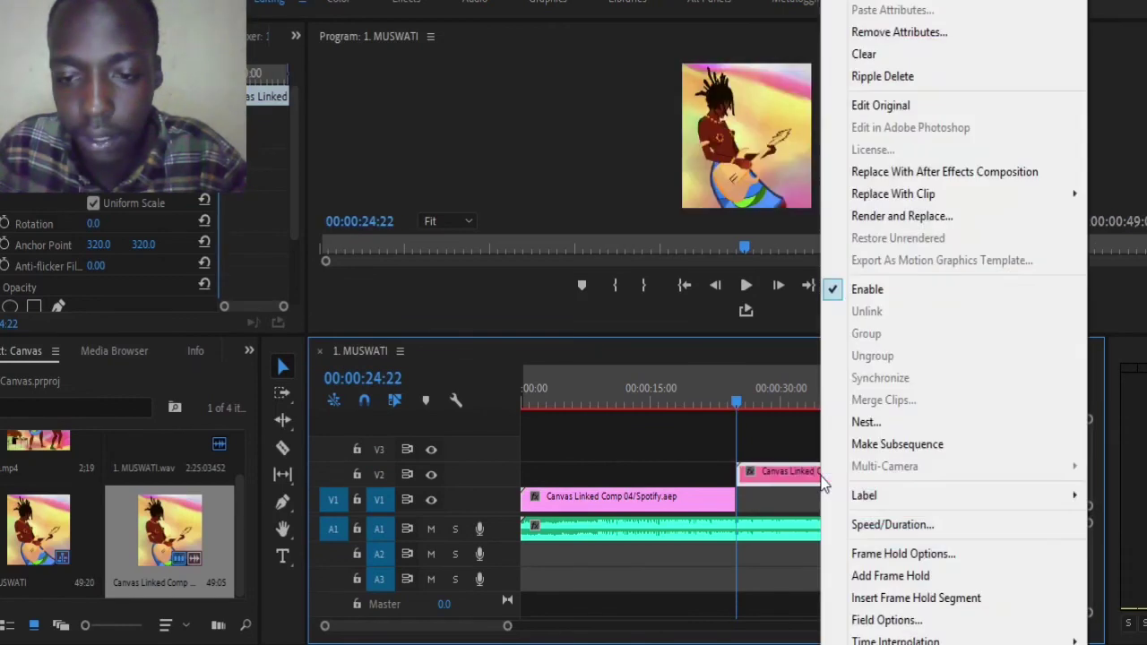
{"action": "left_click", "coordinate": [859, 534]}
{"action": "left_click", "coordinate": [528, 303]}
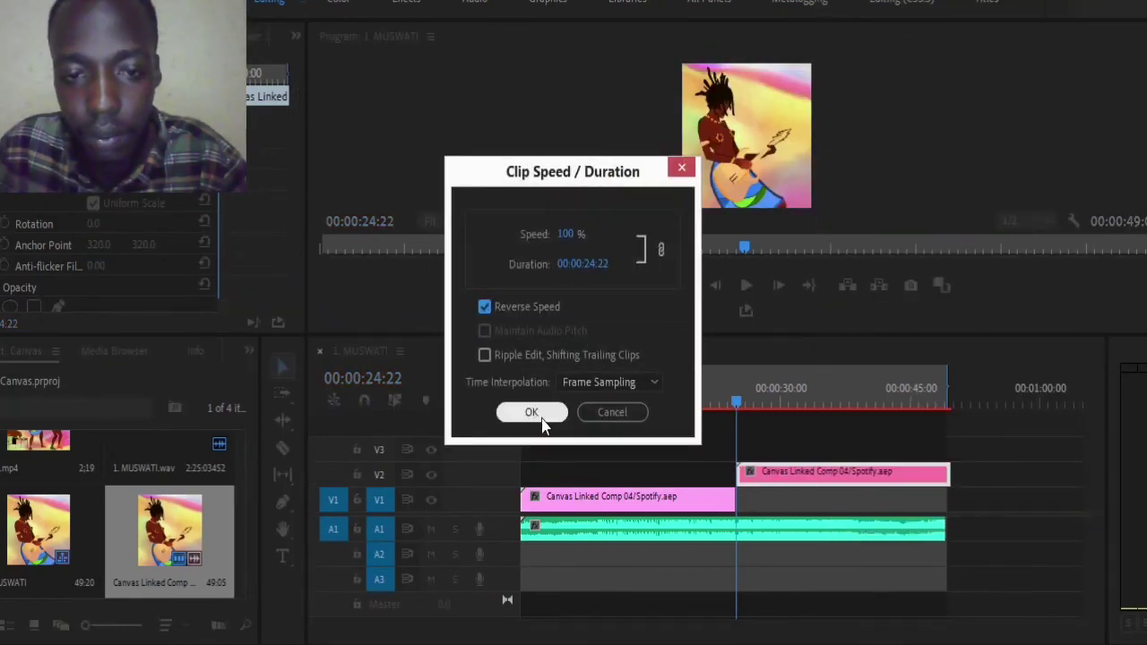
{"action": "left_click", "coordinate": [531, 411]}
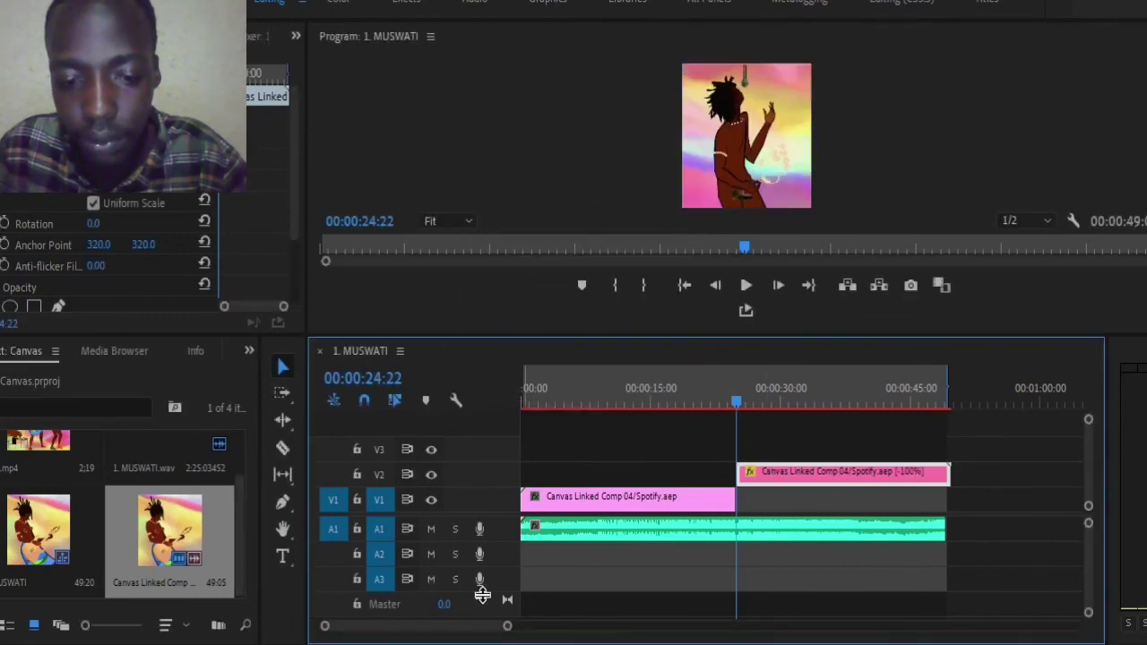
Step: Play the sequence from just before the cut to review the reversed clip, extending the A1 audio to the end of the V2 clip
{"action": "mouse_move", "coordinate": [508, 627]}
{"action": "left_mouse_down"}
{"action": "mouse_move", "coordinate": [430, 628]}
{"action": "mouse_move", "coordinate": [503, 626]}
{"action": "left_mouse_up"}
{"action": "left_click", "coordinate": [730, 401]}
{"action": "key", "text": "space"}
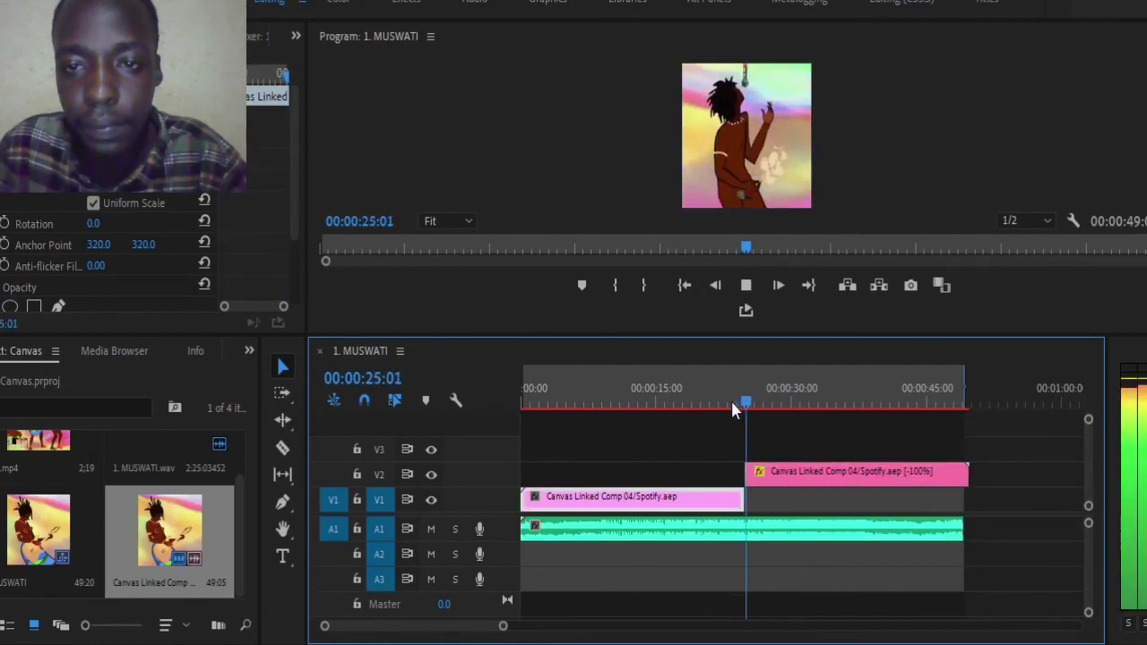
{"action": "left_click_drag", "start_coordinate": [509, 627], "coordinate": [543, 626]}
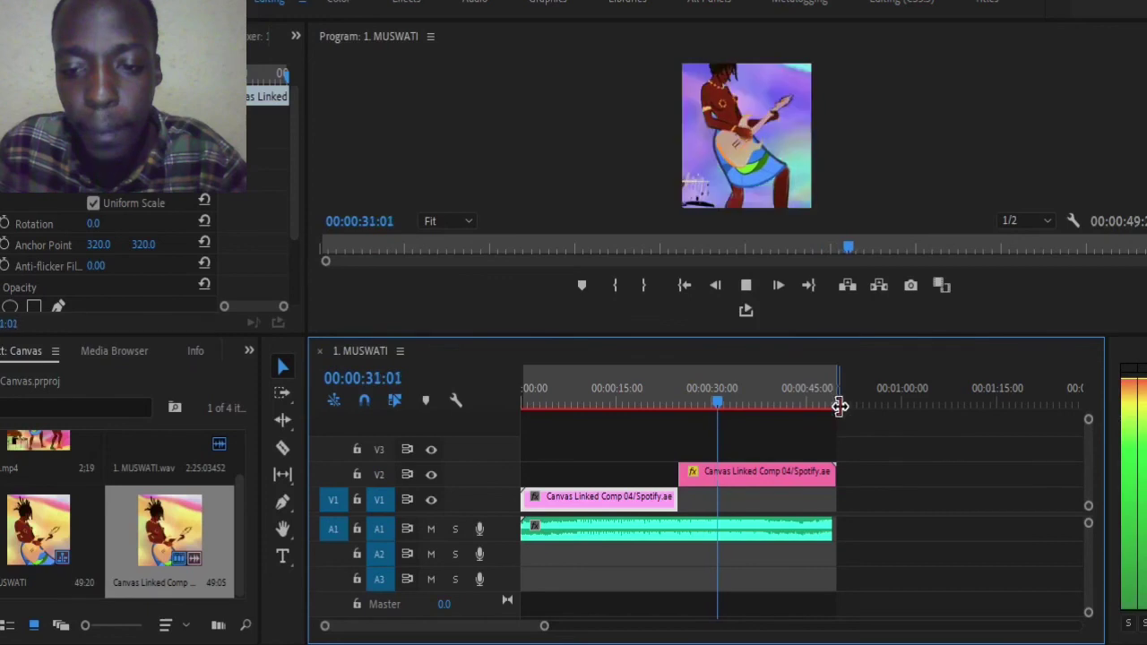
{"action": "left_click", "coordinate": [819, 530]}
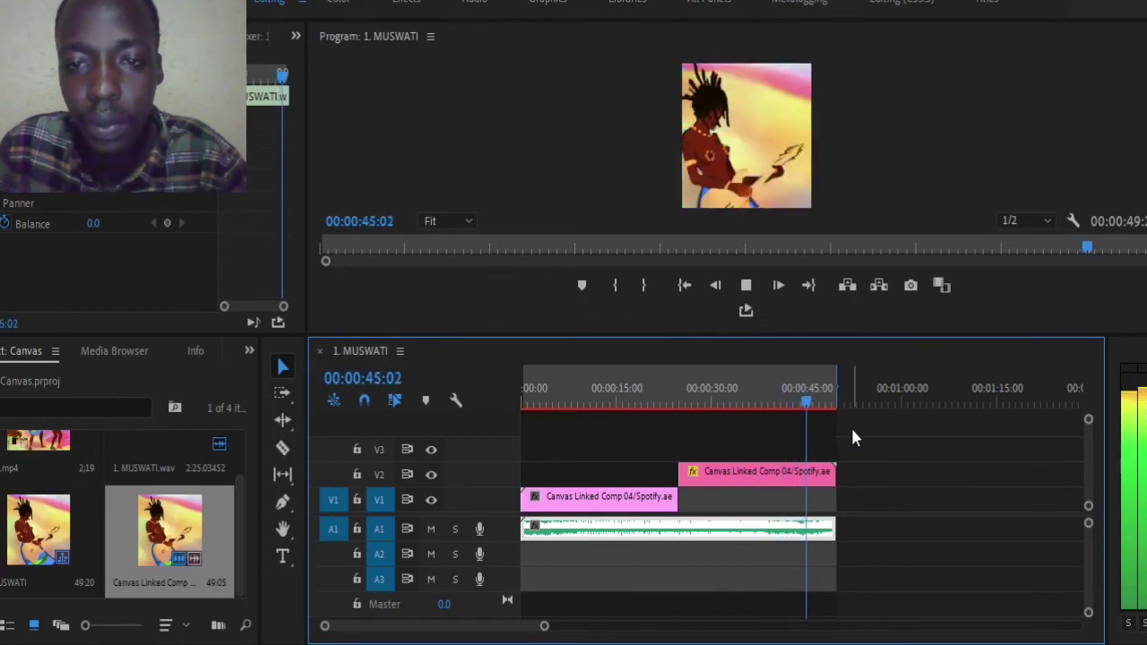
{"action": "key", "text": "space"}
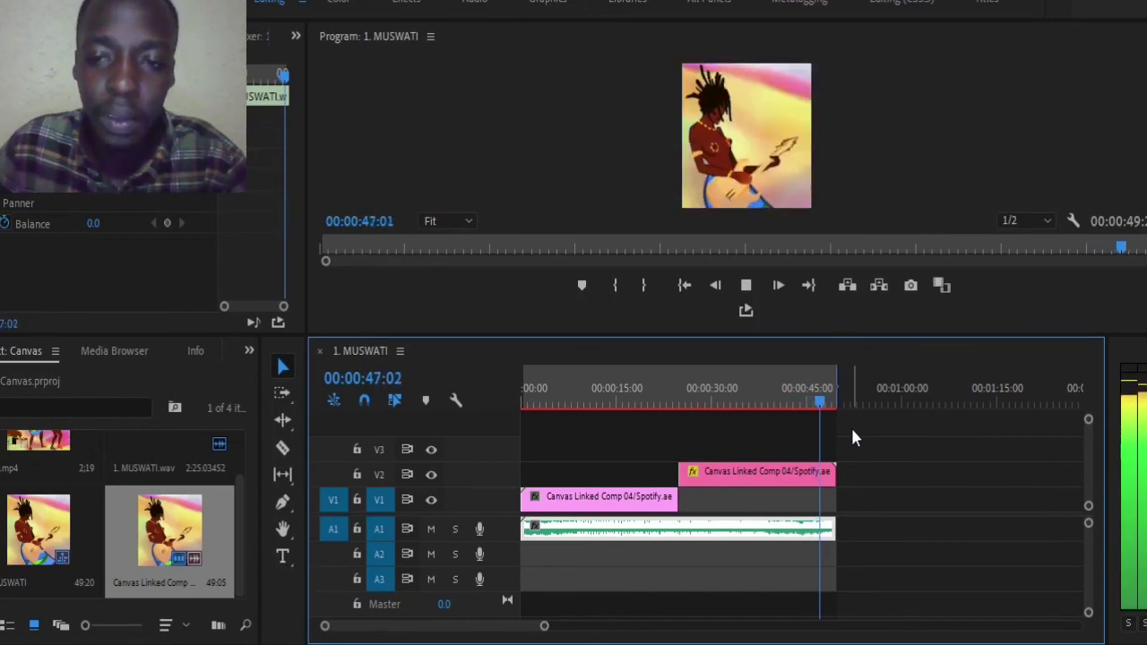